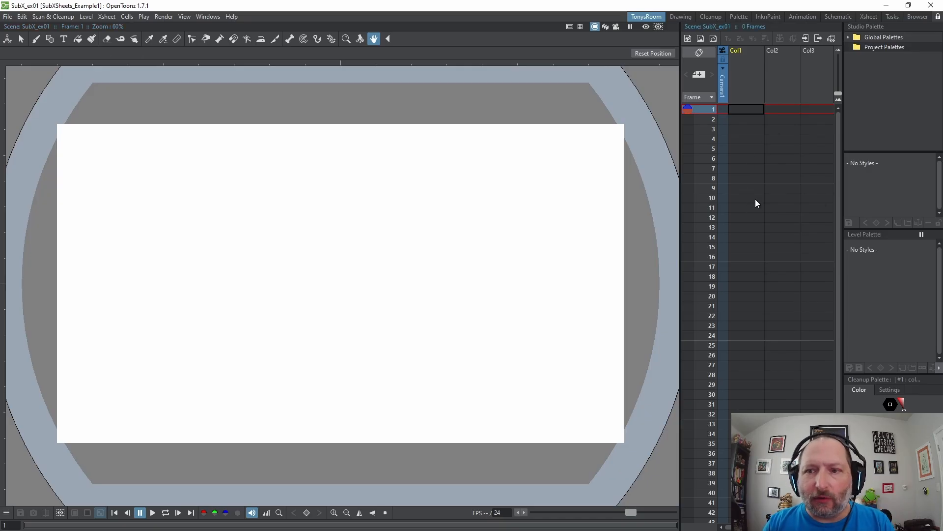
Create a Toonz Raster level named CH1 in the first column, creating its missing drawings folder
left_click(738, 51)
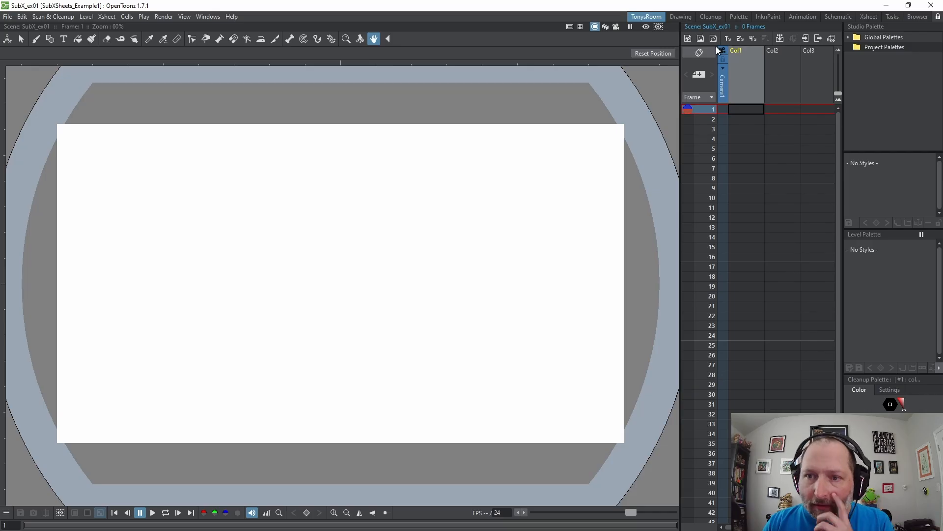
left_click(688, 39)
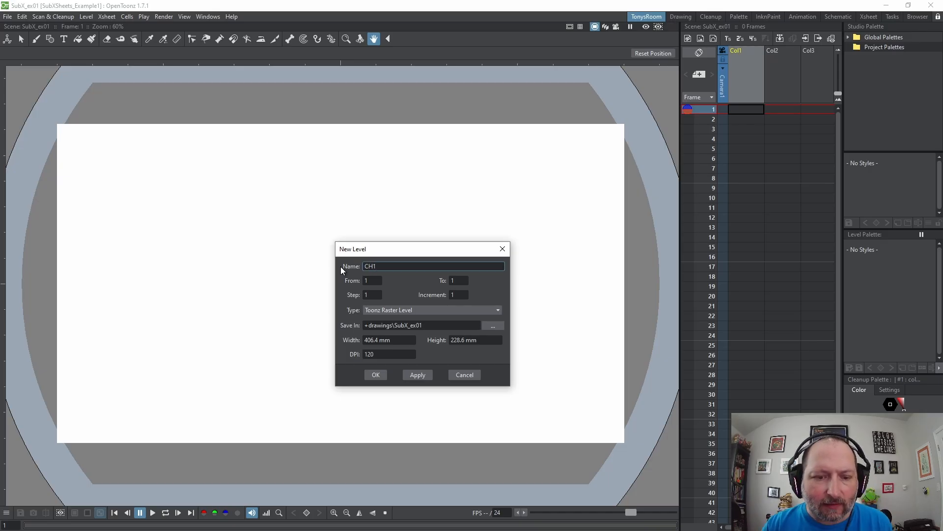
left_click(378, 375)
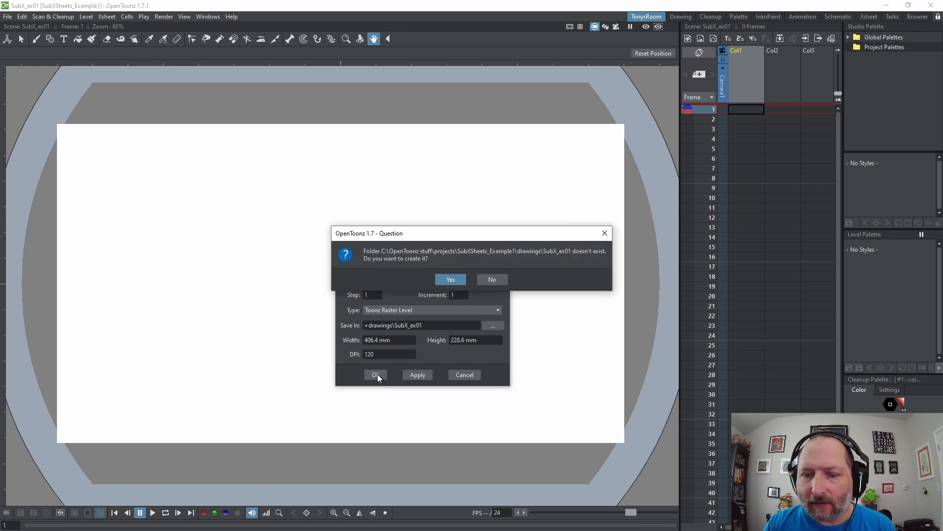
left_click(451, 279)
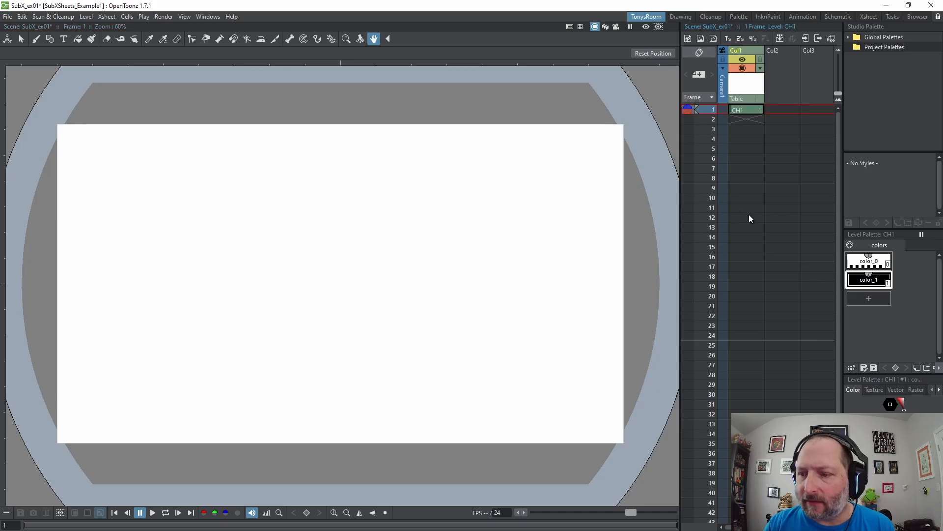
Enlarge the level palette area and apply the black pencil raster brush with hatched strokes to style color_1
left_click(865, 280)
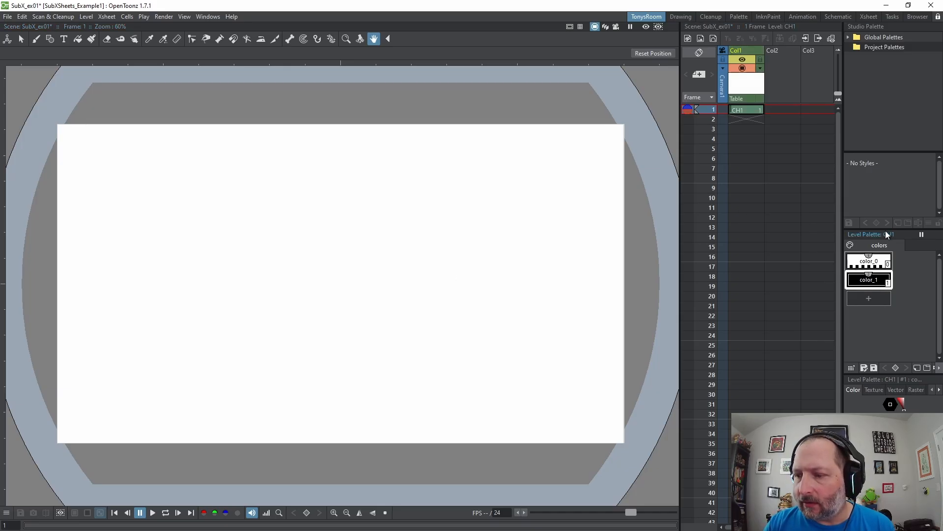
left_click_drag(884, 227, 884, 196)
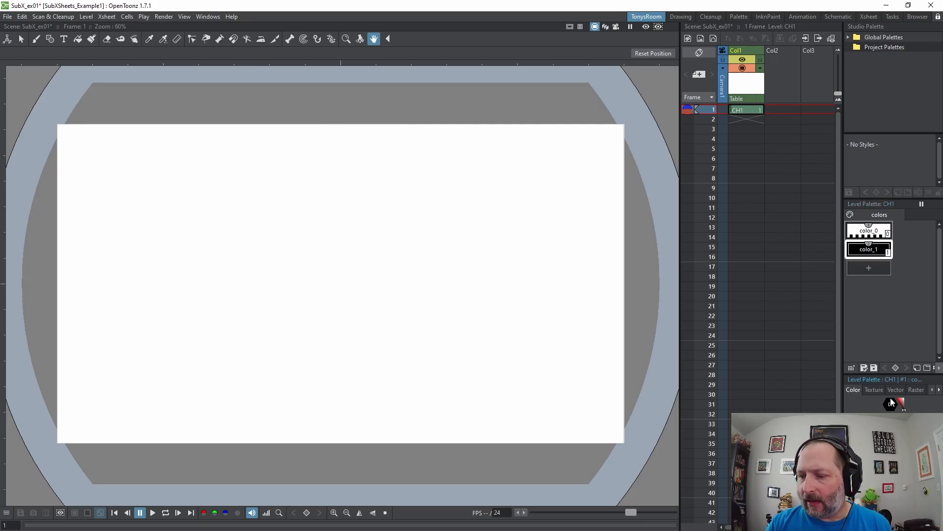
left_click(916, 389)
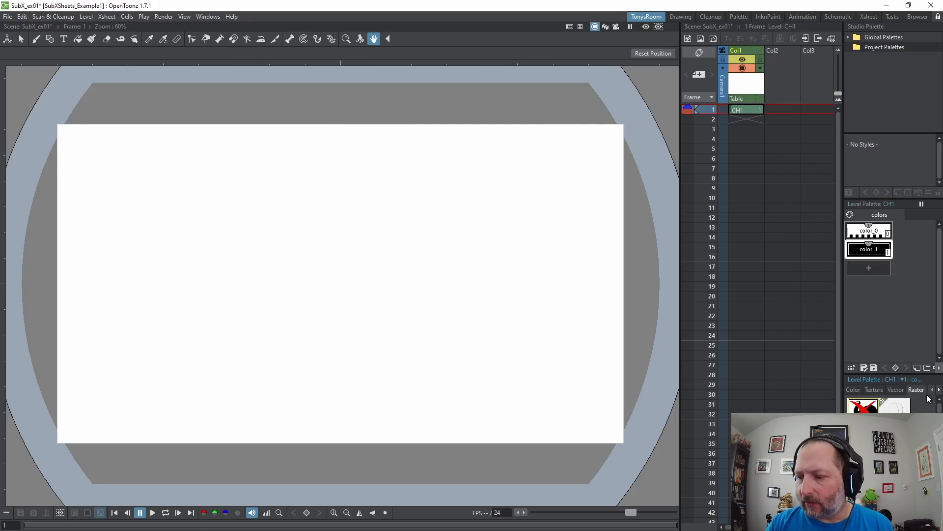
scroll(884, 427, "down", 5)
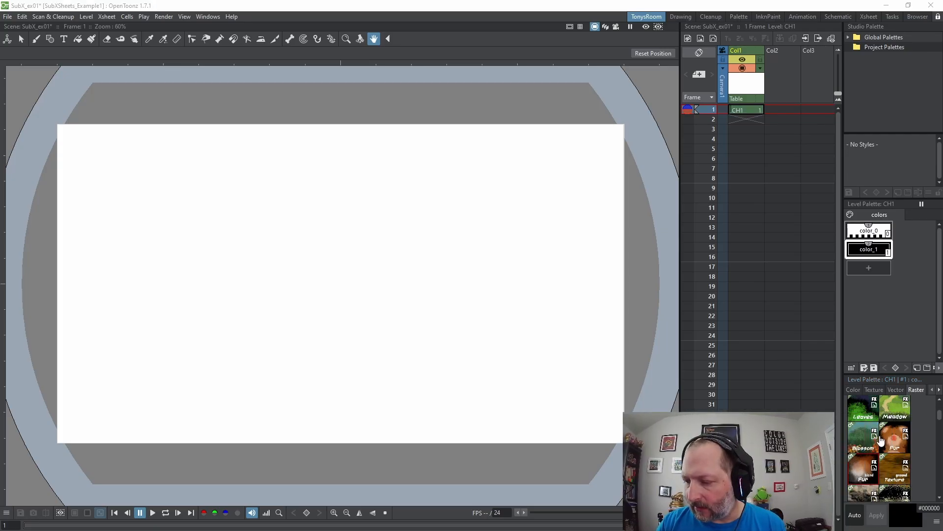
scroll(888, 451, "down", 5)
scroll(888, 451, "down", 5)
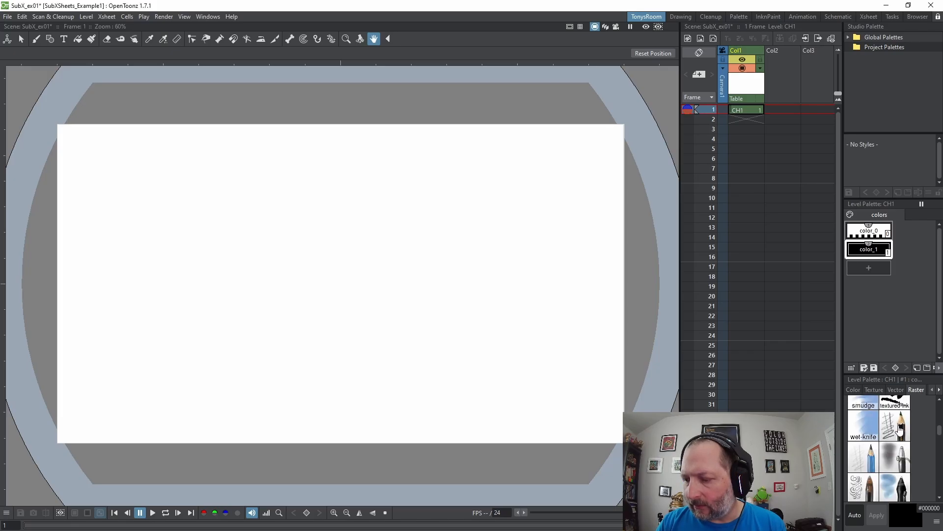
left_click(900, 429)
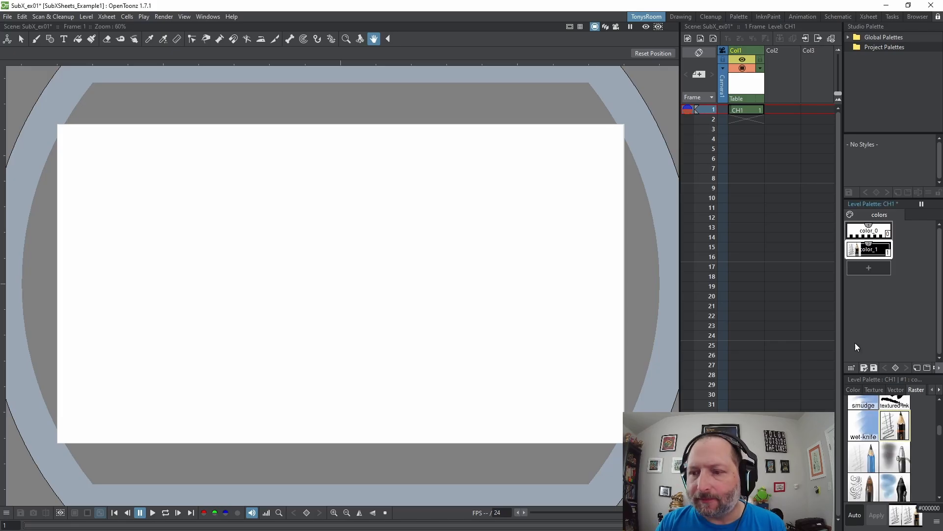
Rename the level palette style color_1 to pencil
double_click(869, 248)
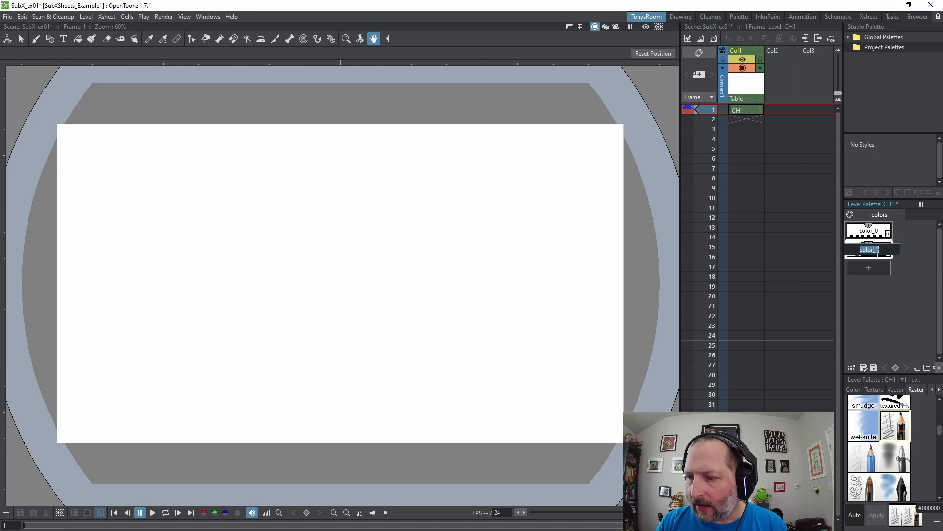
type("pencil")
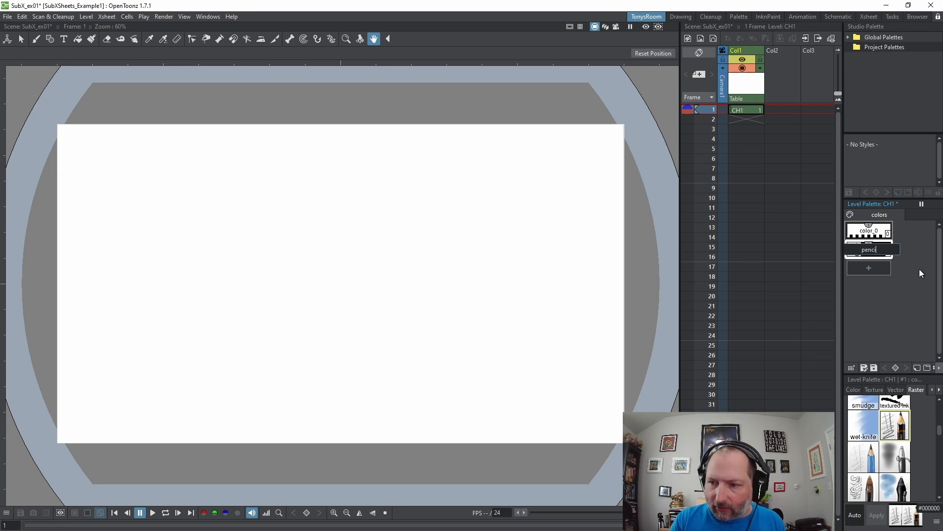
key("Return")
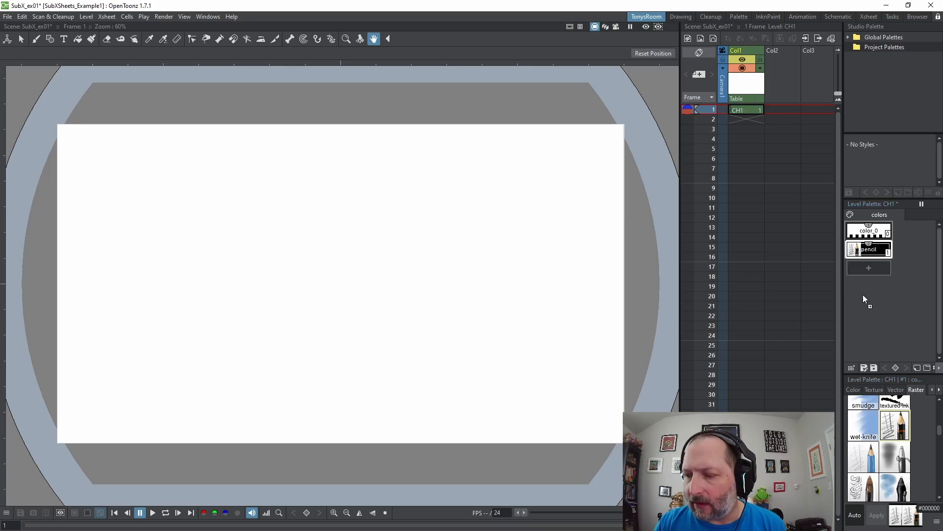
Store the CH1 level palette in Project Palettes and display its styles in an enlarged area
double_click(858, 45)
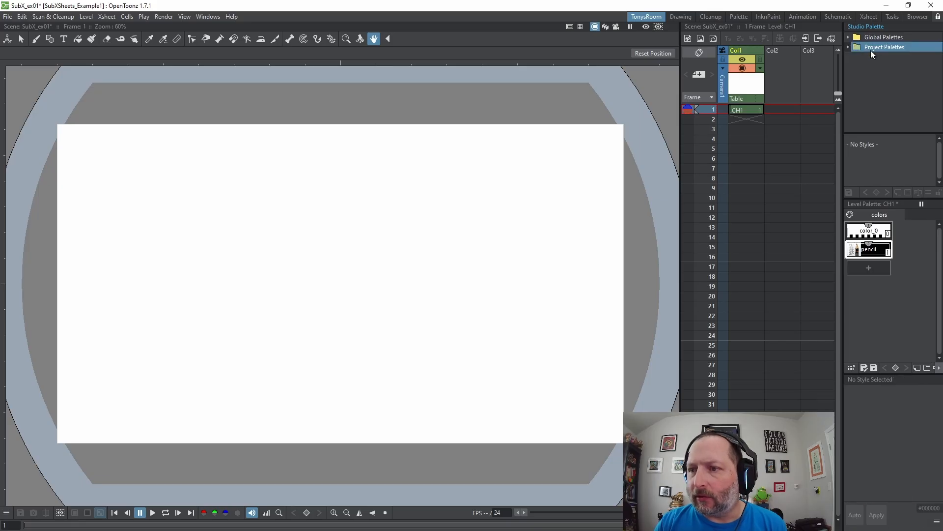
left_click(879, 57)
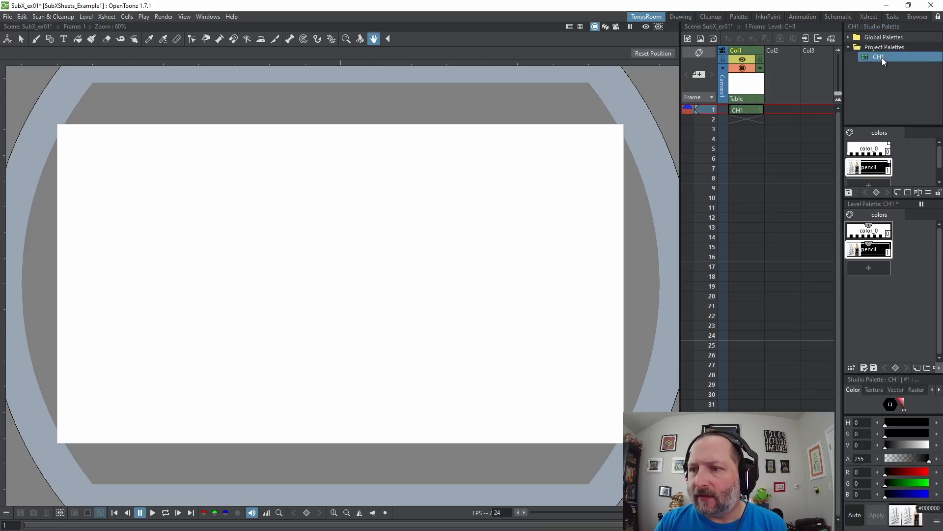
left_click_drag(894, 126, 893, 95)
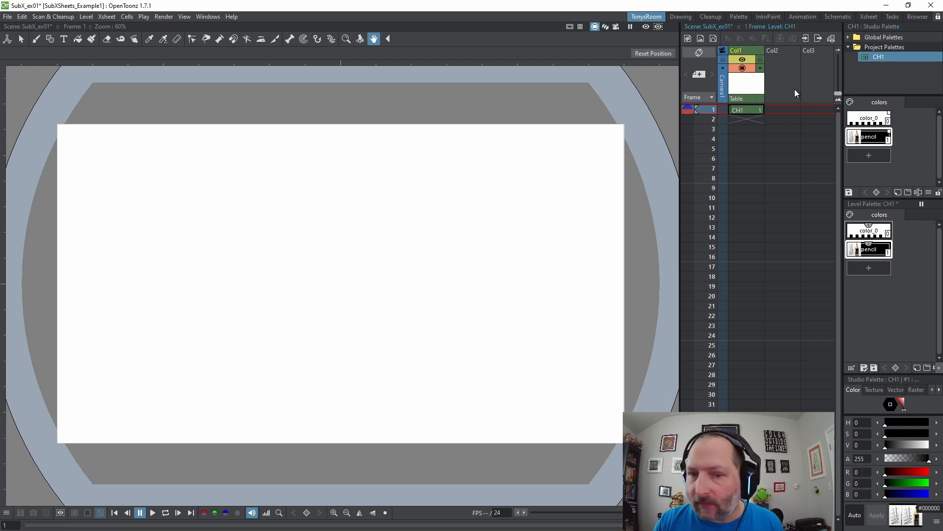
Sketch a monster's two oval eyes with pupils and a toothy mouth on frame 1 using the Brush tool
left_click(36, 39)
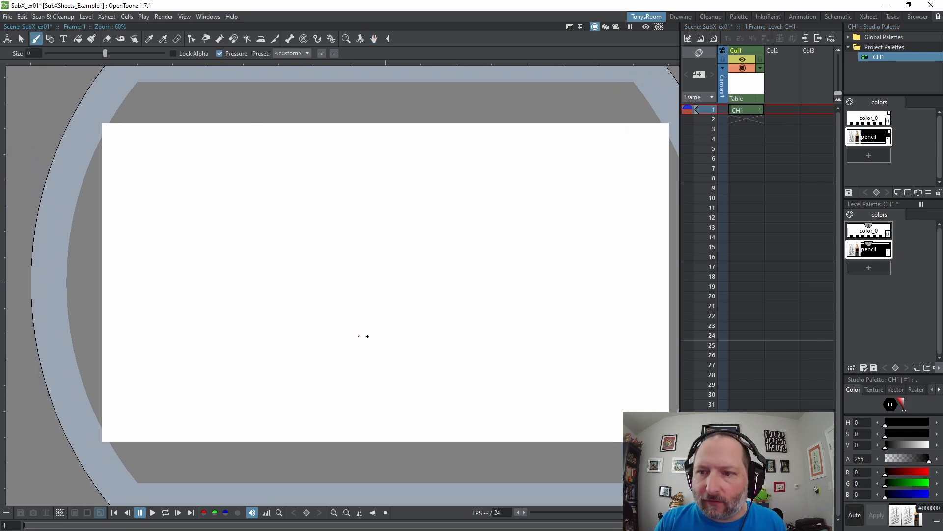
scroll(384, 337, "up", 2)
mouse_move(368, 336)
left_mouse_down()
mouse_move(383, 336)
mouse_move(299, 337)
mouse_move(413, 348)
left_mouse_up()
scroll(299, 337, "down", 2)
scroll(321, 338, "up", 1)
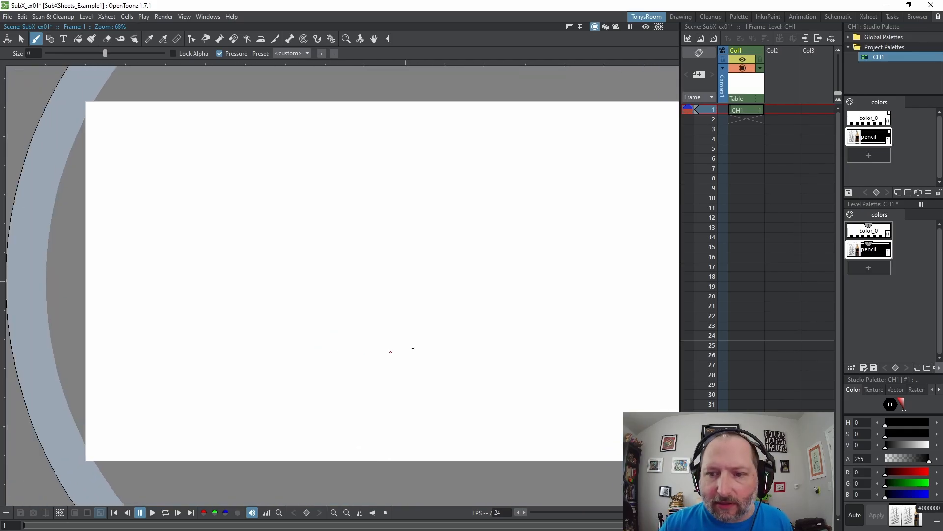
scroll(376, 363, "up", 1)
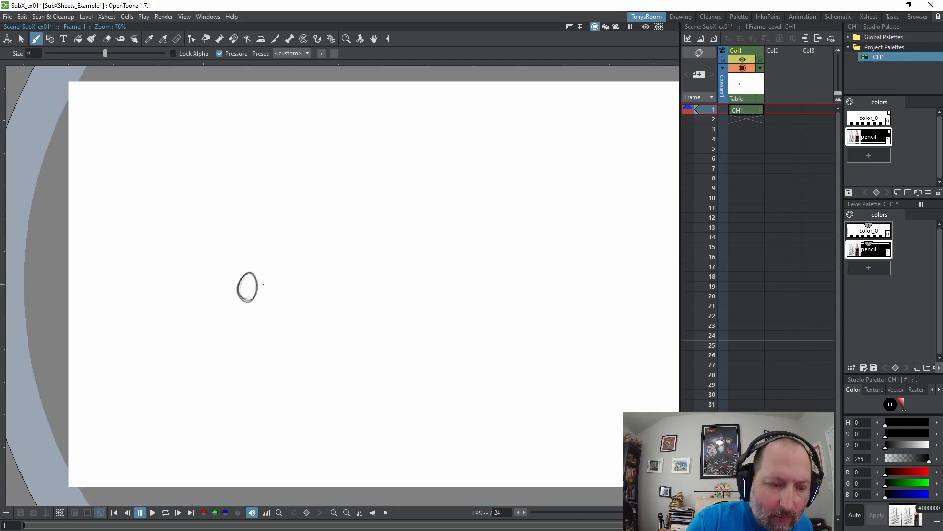
left_click_drag(259, 274, 262, 288)
mouse_move(251, 286)
left_mouse_down()
mouse_move(282, 301)
mouse_move(227, 308)
mouse_move(282, 299)
mouse_move(237, 308)
mouse_move(278, 303)
mouse_move(262, 306)
left_mouse_up()
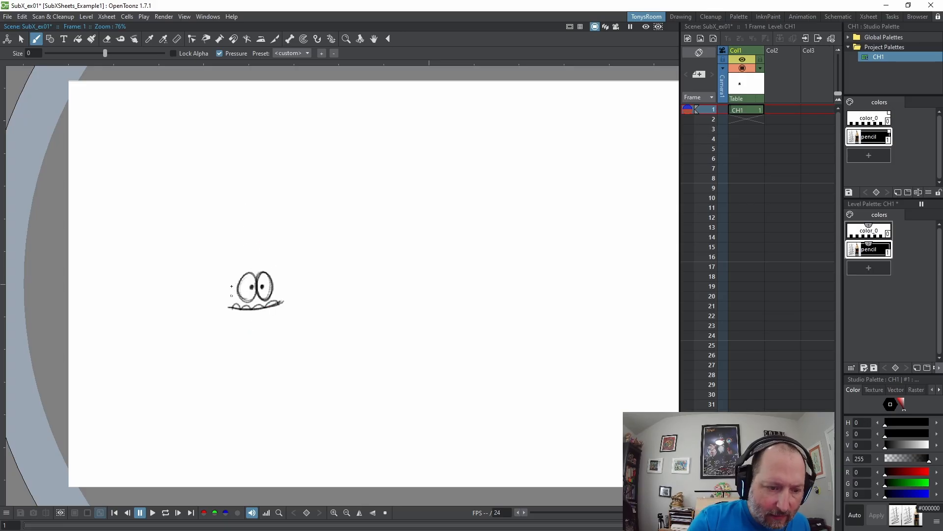
Sketch the monster's furry head and long body around the face, with a ragged lower edge and two thin legs
mouse_move(233, 275)
left_mouse_down()
mouse_move(220, 310)
mouse_move(230, 373)
left_mouse_up()
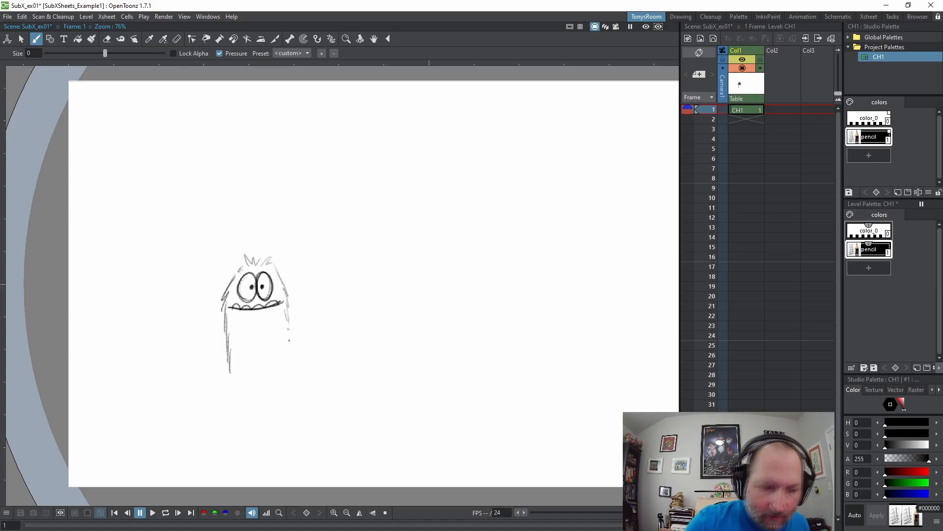
left_click_drag(285, 310, 289, 343)
left_click_drag(287, 323, 285, 375)
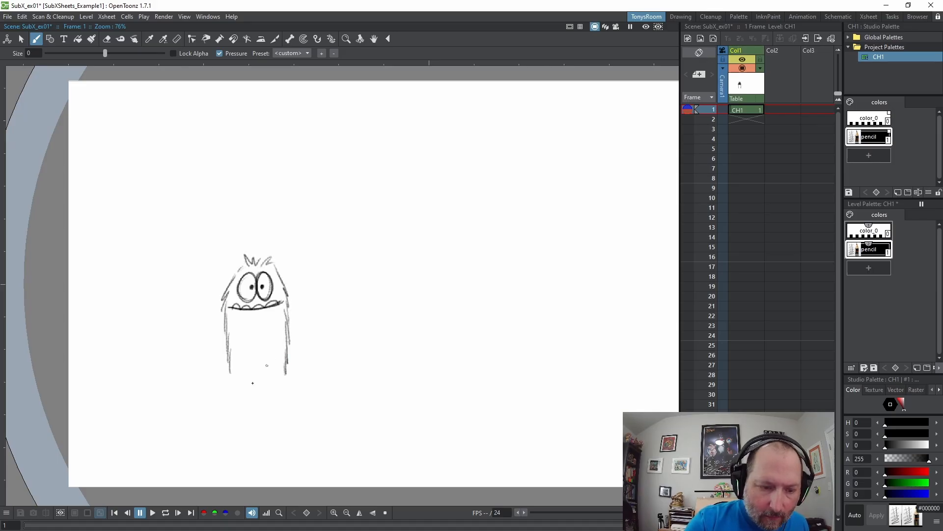
mouse_move(228, 350)
left_mouse_down()
mouse_move(223, 378)
mouse_move(237, 383)
mouse_move(231, 377)
mouse_move(287, 374)
mouse_move(236, 399)
mouse_move(280, 399)
left_mouse_up()
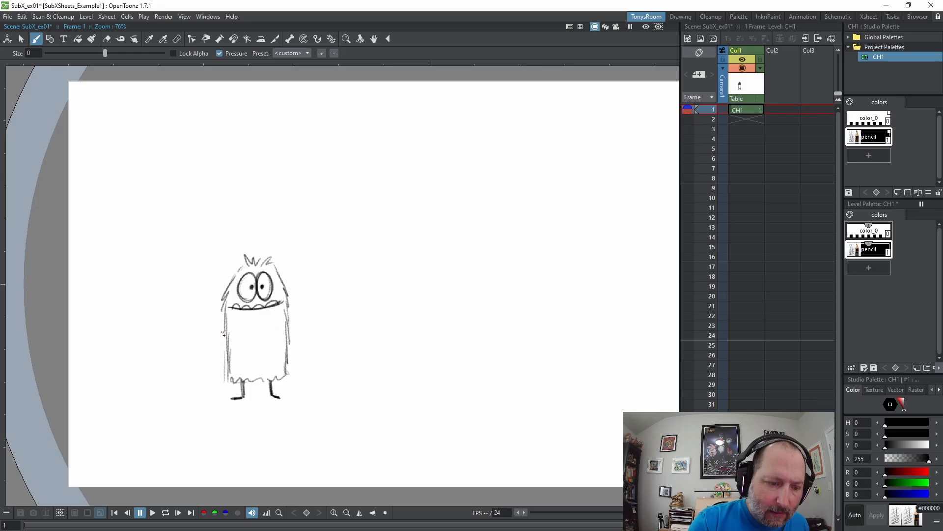
Draw the monster's two bent arms with the hands resting on its sides
left_click_drag(224, 315, 215, 336)
mouse_move(225, 332)
left_mouse_down()
mouse_move(216, 337)
mouse_move(215, 326)
left_mouse_up()
mouse_move(288, 311)
left_mouse_down()
mouse_move(299, 321)
mouse_move(294, 327)
mouse_move(298, 319)
left_mouse_up()
Erase parts of the upper head outline and draw a curved horn on each side of the monster's head
left_click_drag(241, 263, 227, 284)
left_click_drag(275, 270, 284, 284)
key("a")
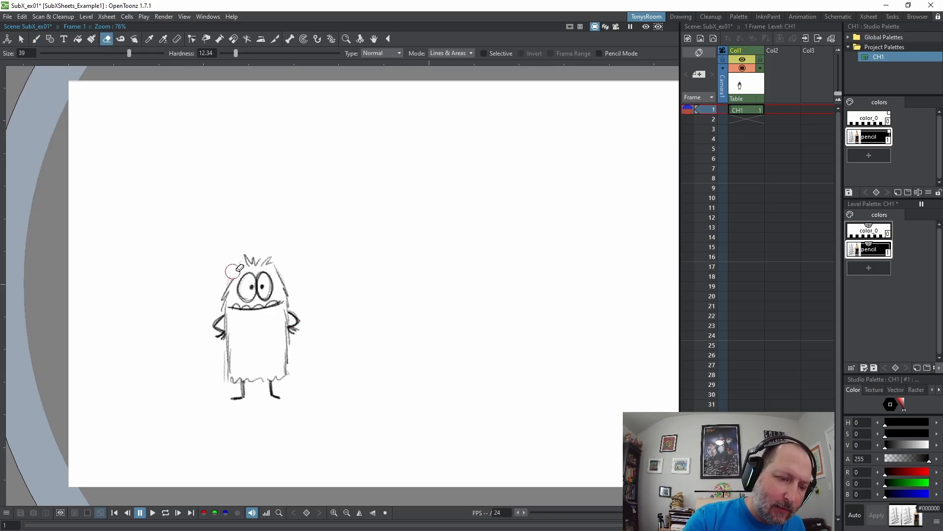
key("b")
mouse_move(274, 267)
left_mouse_down()
mouse_move(242, 268)
mouse_move(224, 258)
mouse_move(232, 271)
mouse_move(281, 256)
mouse_move(279, 272)
mouse_move(291, 258)
mouse_move(289, 267)
mouse_move(283, 257)
mouse_move(234, 276)
mouse_move(234, 258)
mouse_move(233, 280)
left_mouse_up()
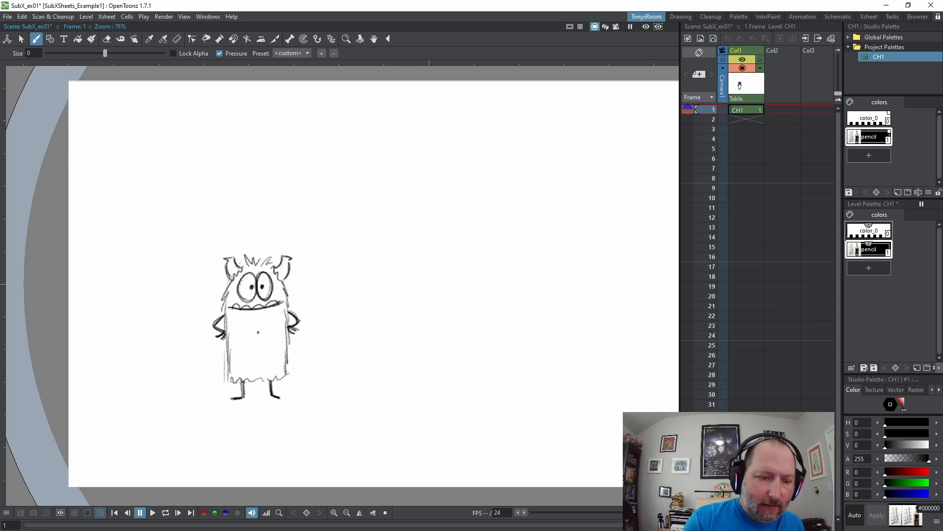
Add a small zigzag tuft of fur on the monster's chest
left_click_drag(254, 324, 261, 322)
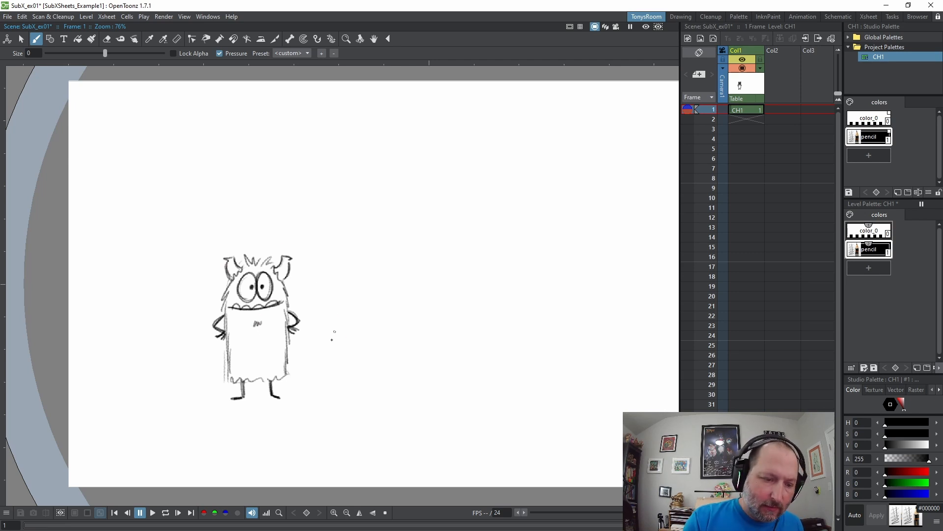
left_click_drag(264, 377, 278, 378)
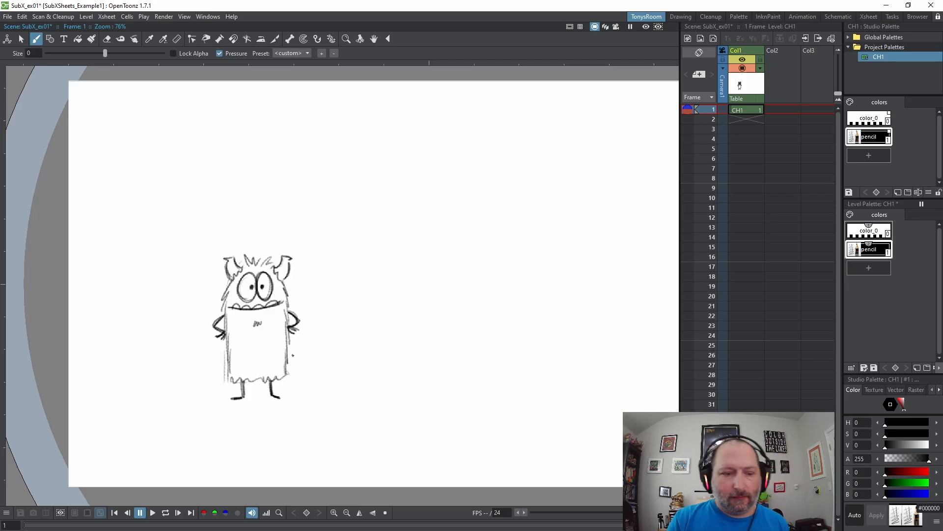
left_click_drag(226, 317, 231, 354)
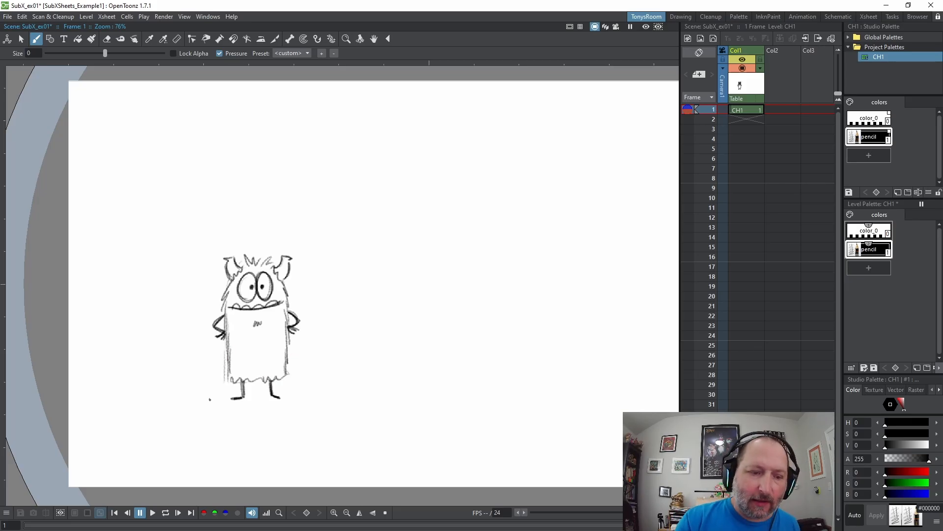
Extend the exposure of the first CH1 drawing through frame 19
left_click_drag(415, 349, 433, 338)
left_click(745, 110)
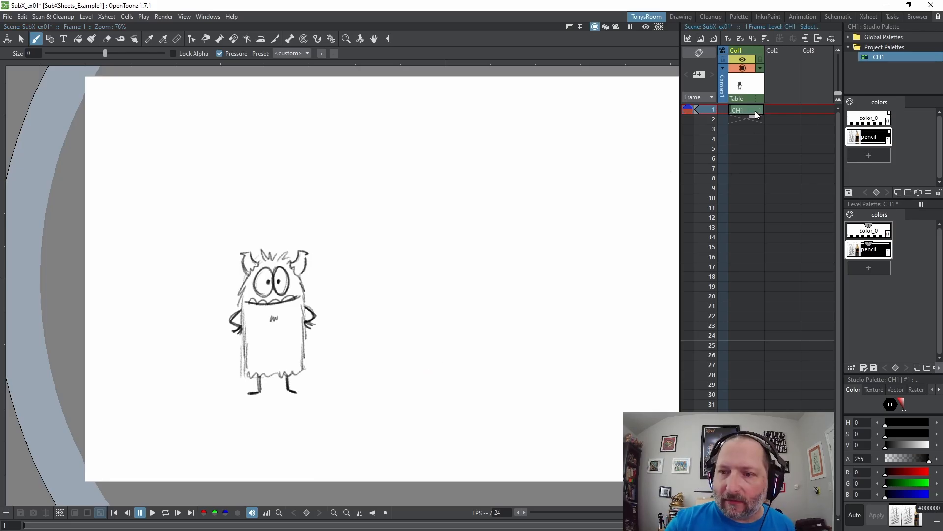
key("apostrophe")
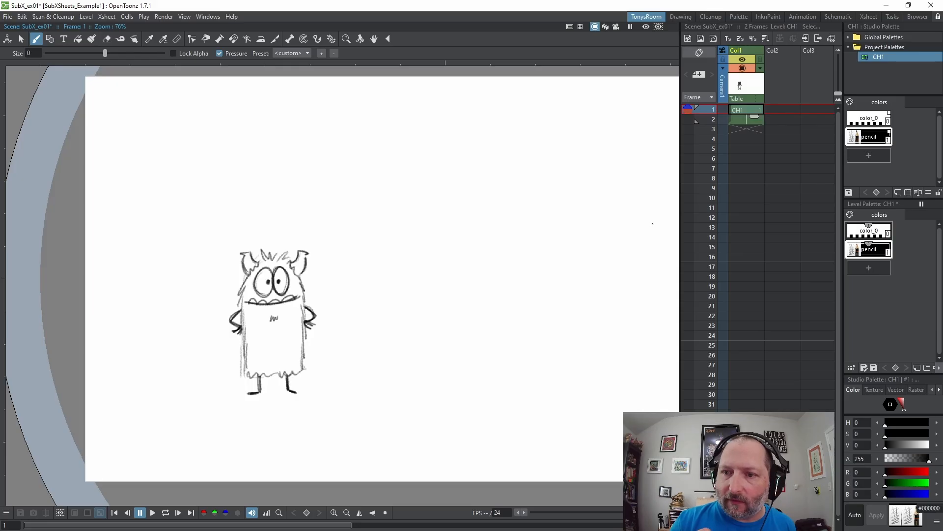
key("apostrophe")
key("apostrophe")
key("apostrophe")
key("apostrophe")
key("apostrophe")
key("apostrophe")
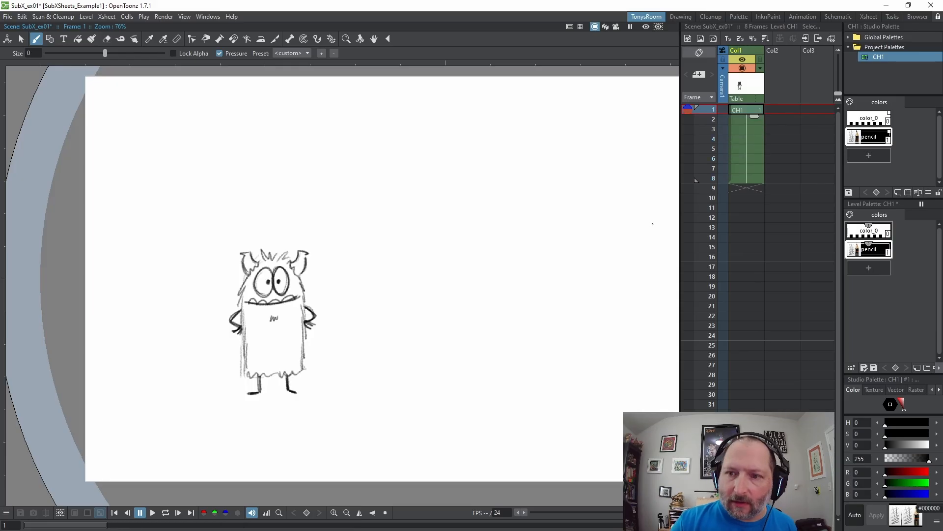
key("apostrophe")
key("apostrophe")
key("apostrophe")
key("apostrophe")
key("apostrophe")
key("apostrophe")
key("apostrophe")
key("apostrophe")
key("apostrophe")
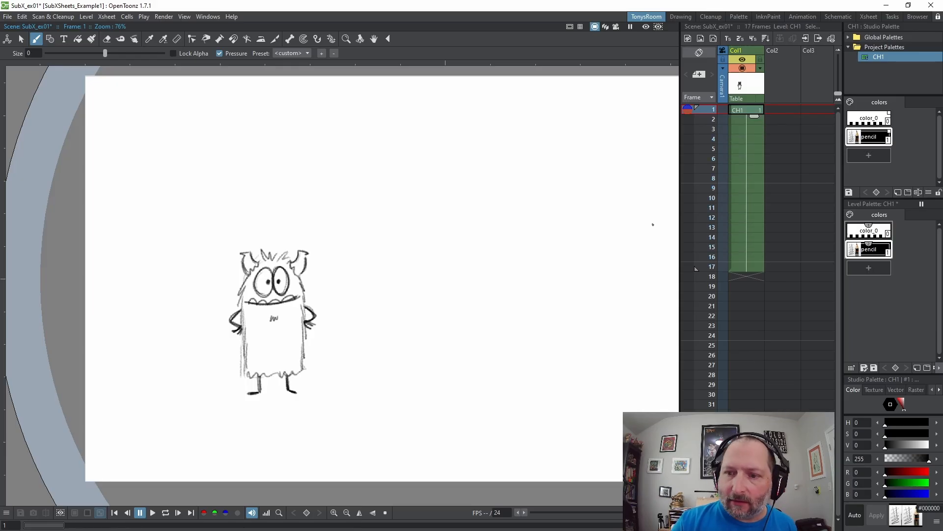
key("apostrophe")
key("apostrophe")
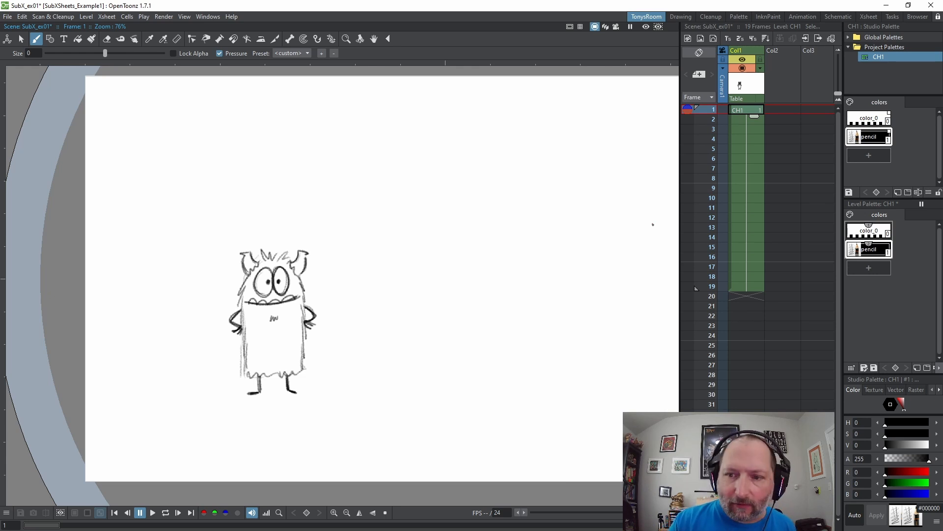
Move to frame 9 and extend the CH1 drawing's exposure through frame 26
key("period")
key("period")
key("period")
key("period")
key("period")
key("period")
key("period")
key("period")
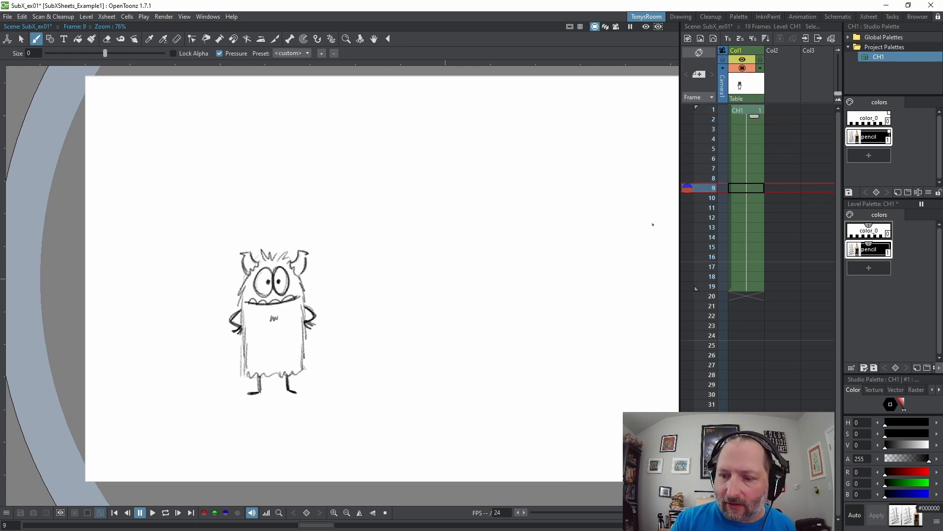
key("apostrophe")
key("apostrophe")
key("apostrophe")
key("apostrophe")
key("apostrophe")
key("apostrophe")
key("apostrophe")
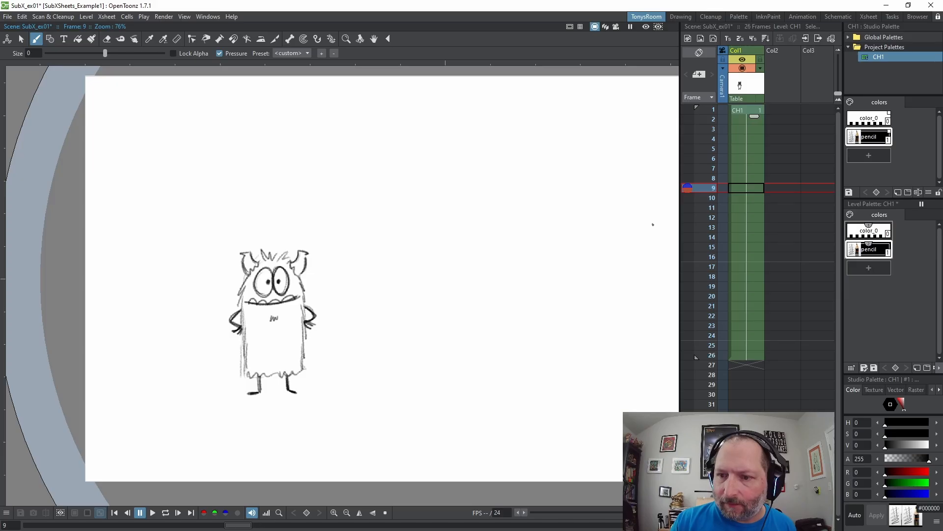
Extend the exposure of the first CH1 drawing through frame 28
key("period")
key("period")
key("period")
key("apostrophe")
key("apostrophe")
Go to frame 25 and create a new blank CH1 drawing there
key("period")
key("period")
key("period")
key("period")
key("period")
key("period")
key("period")
key("period")
key("period")
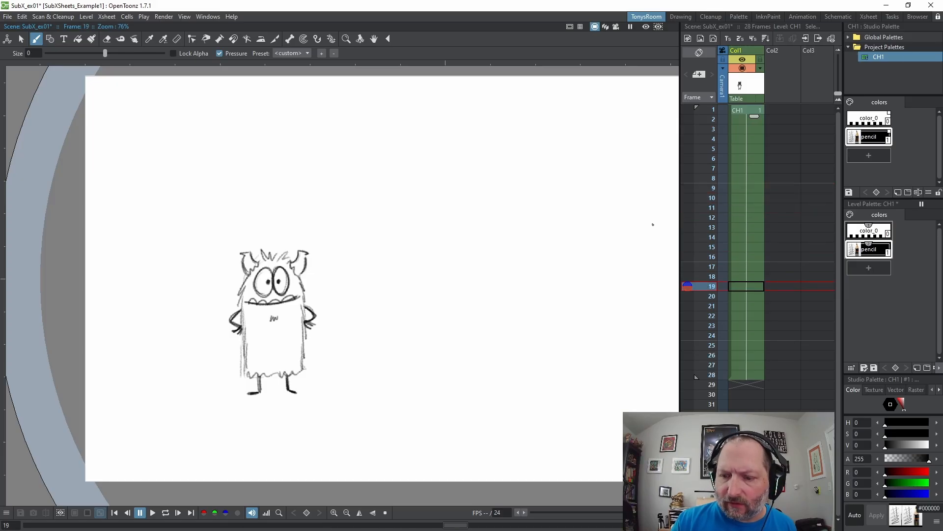
key("period")
key("period")
key("period")
key("period")
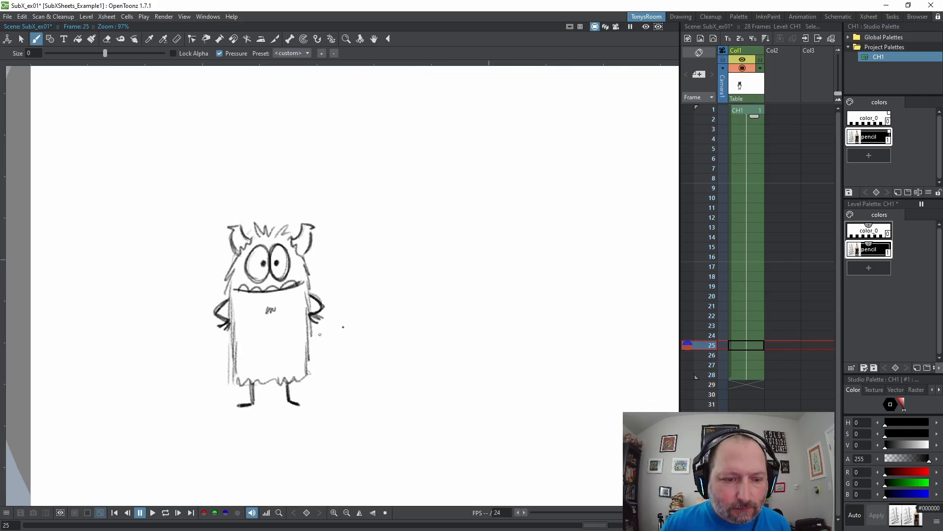
scroll(432, 293, "up", 2)
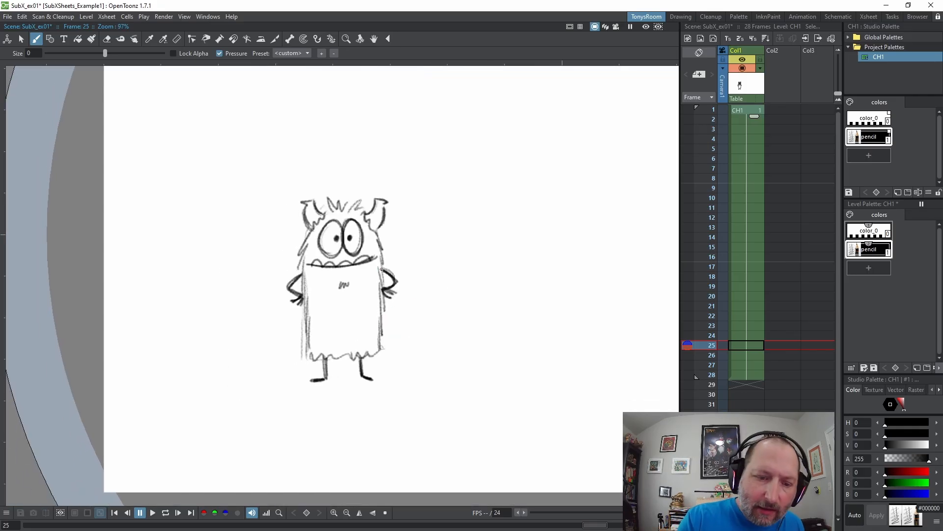
key("alt+d")
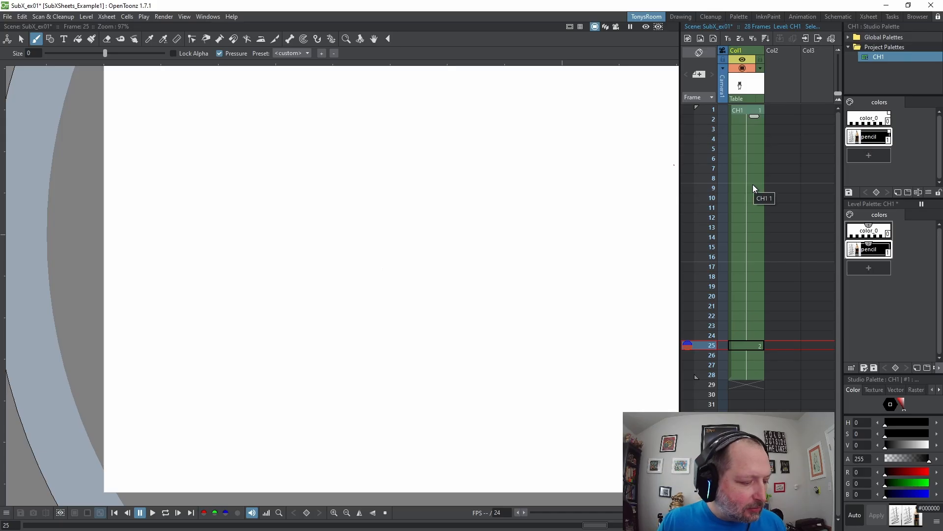
Go back to frame 1, select the whole monster with a freehand selection and copy it
key(".")
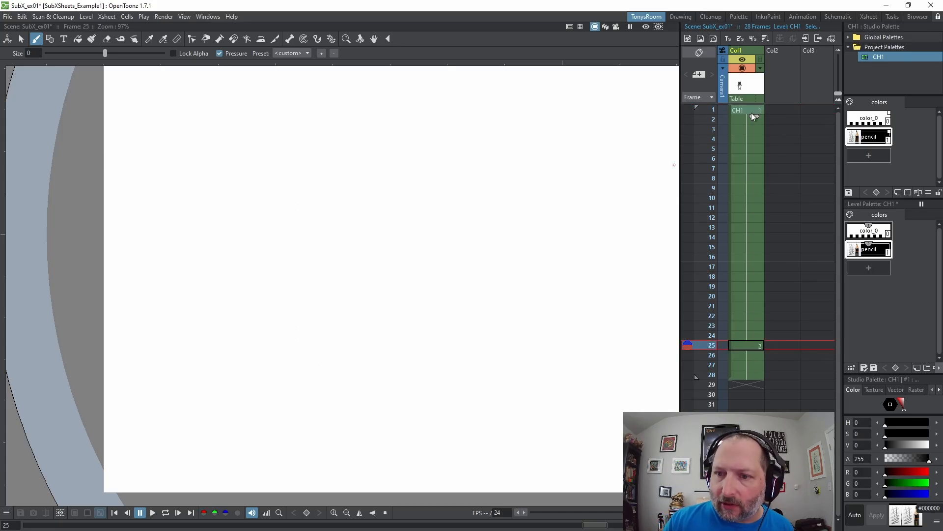
key(".")
key(".")
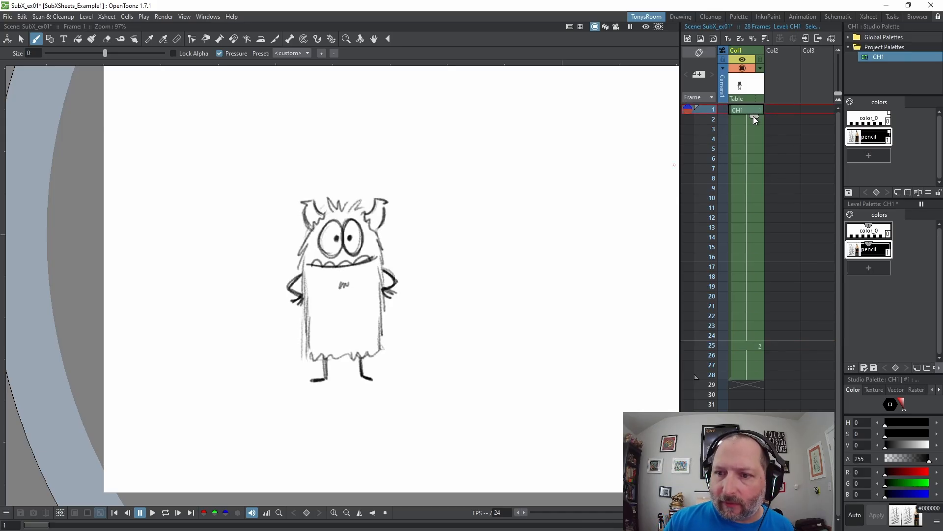
key(".")
key(".")
key(".")
left_click(754, 116)
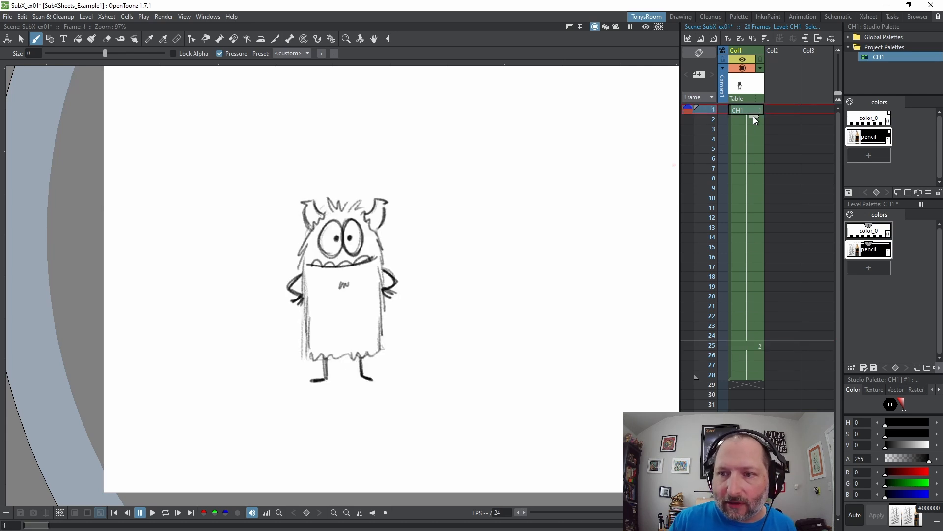
left_click(21, 38)
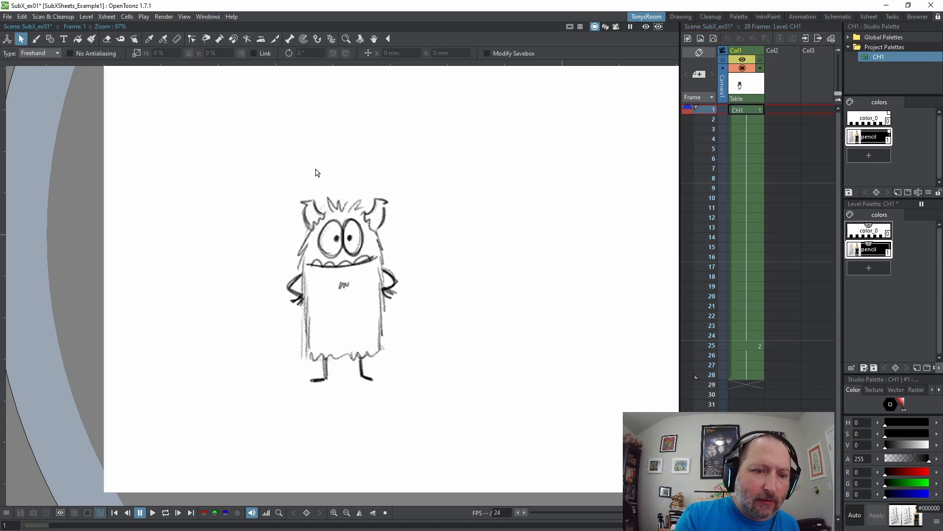
mouse_move(311, 167)
left_mouse_down()
mouse_move(424, 367)
mouse_move(315, 149)
left_mouse_up()
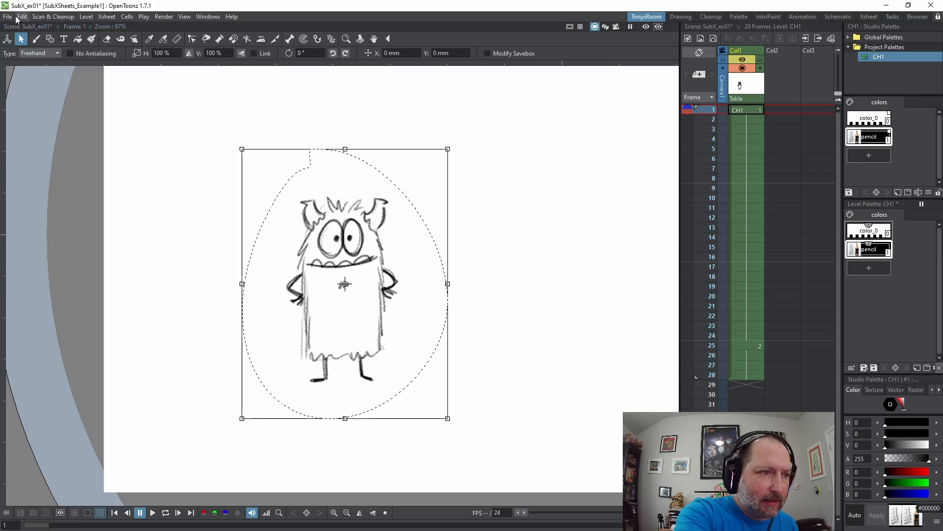
left_click(22, 17)
left_click(43, 63)
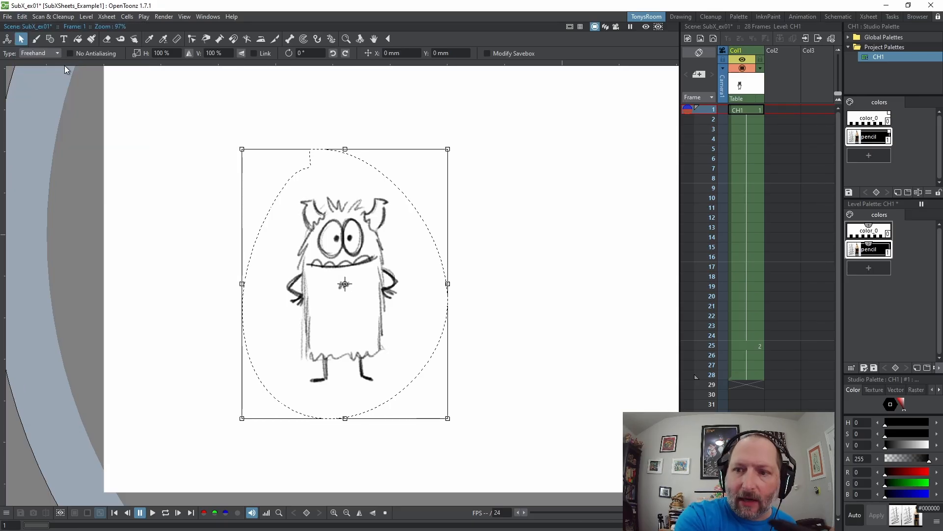
Paste the copied monster into drawing 2 at frame 25 and deselect it
key("period")
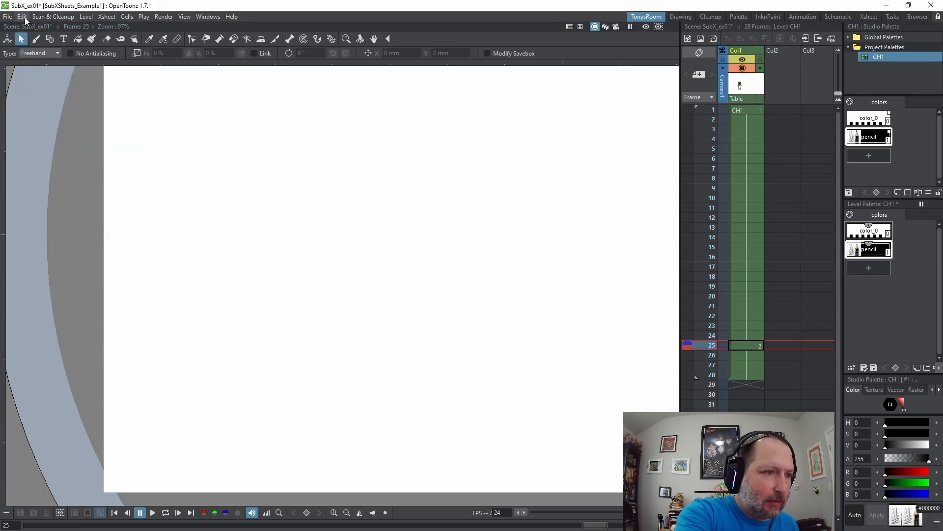
left_click(23, 16)
left_click(52, 75)
left_click(497, 295)
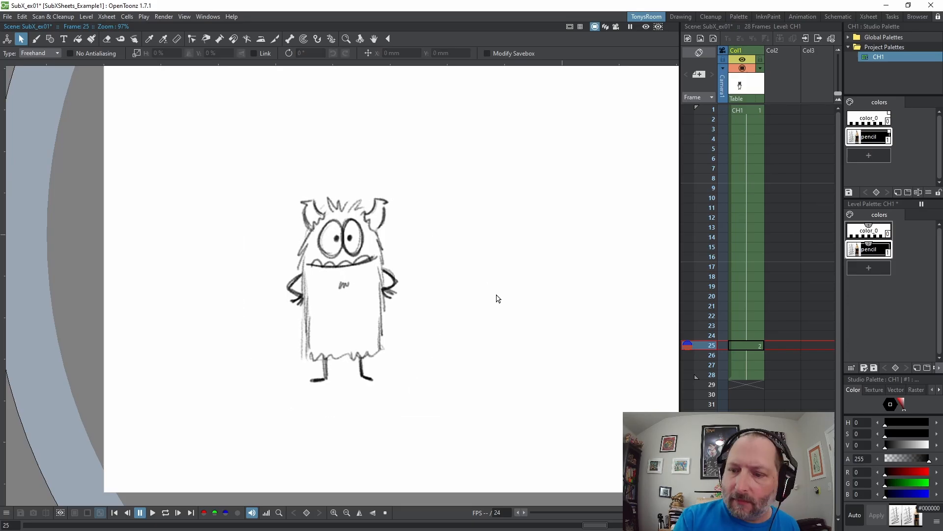
Erase both eyes from the pasted monster in drawing 2
key("a")
mouse_move(338, 222)
left_mouse_down()
mouse_move(323, 241)
mouse_move(337, 252)
mouse_move(358, 246)
mouse_move(351, 227)
mouse_move(339, 225)
mouse_move(344, 242)
left_mouse_up()
key("space")
left_click_drag(435, 301, 436, 324)
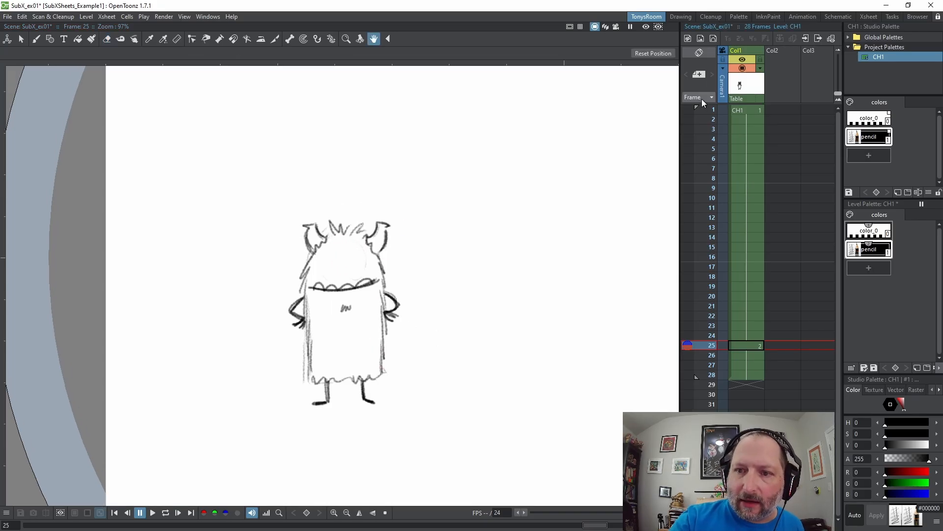
Turn on a fixed onion skin of frame 1 and draw squashed, closed eyes on the monster at frame 25
left_click(688, 110)
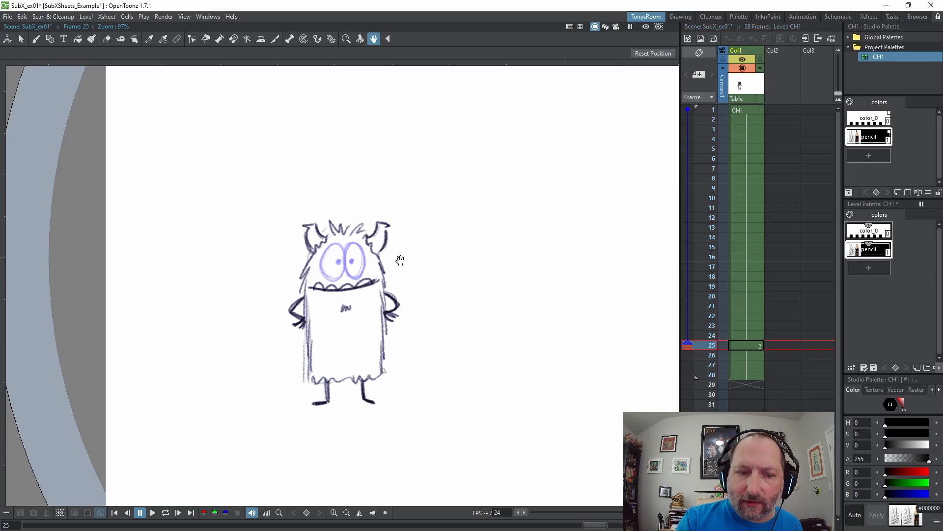
key("b")
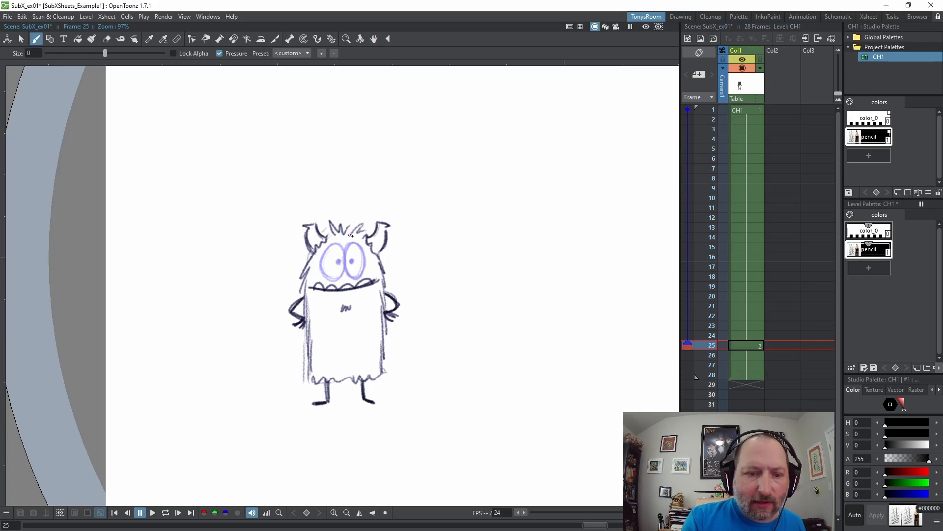
mouse_move(318, 266)
left_mouse_down()
mouse_move(338, 262)
mouse_move(318, 266)
mouse_move(369, 258)
mouse_move(349, 267)
mouse_move(370, 265)
mouse_move(362, 271)
mouse_move(351, 267)
mouse_move(371, 265)
mouse_move(351, 267)
mouse_move(348, 258)
mouse_move(370, 262)
mouse_move(349, 260)
mouse_move(369, 253)
mouse_move(348, 258)
mouse_move(374, 259)
mouse_move(316, 272)
left_mouse_up()
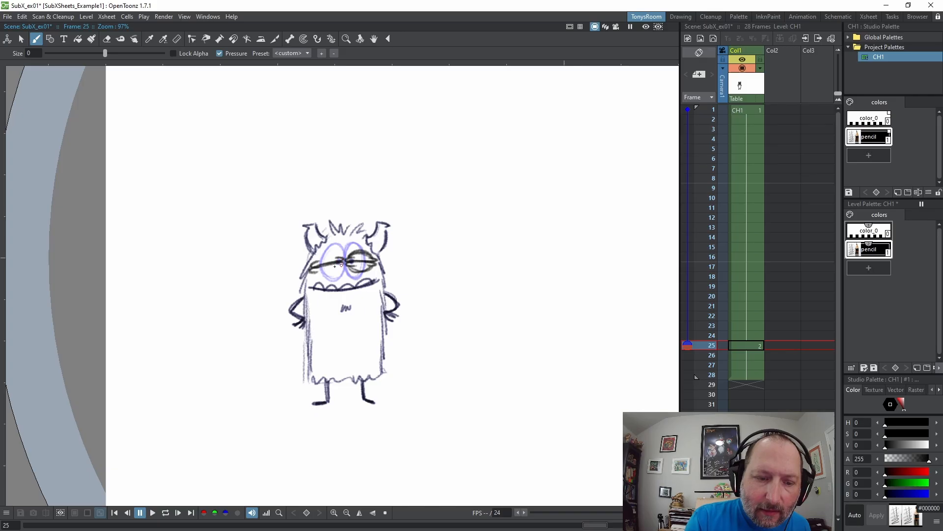
mouse_move(311, 272)
left_mouse_down()
mouse_move(342, 265)
mouse_move(331, 275)
mouse_move(339, 258)
left_mouse_up()
Flip back and forth between the open-eyed and closed-eyed drawings to check the blink
key("Up")
key("Down")
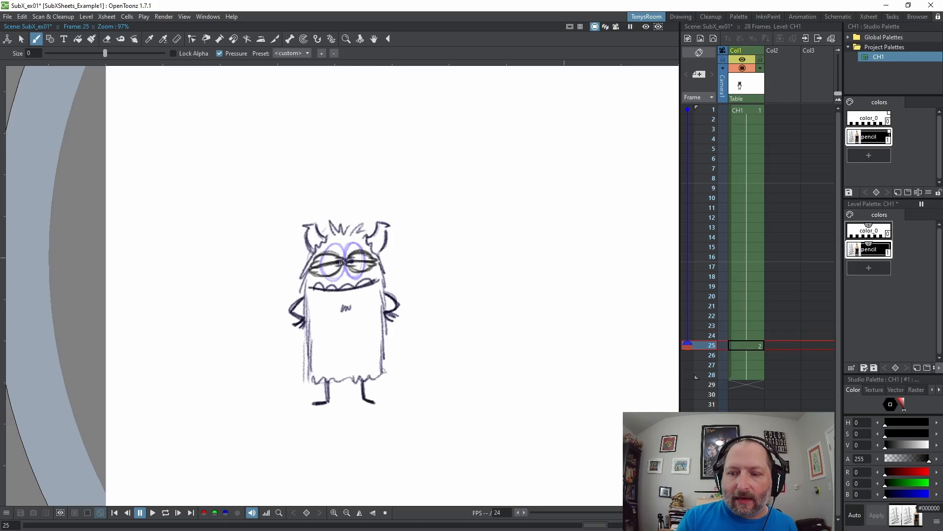
key("comma")
key("period")
key("comma")
key("period")
key("comma")
key("period")
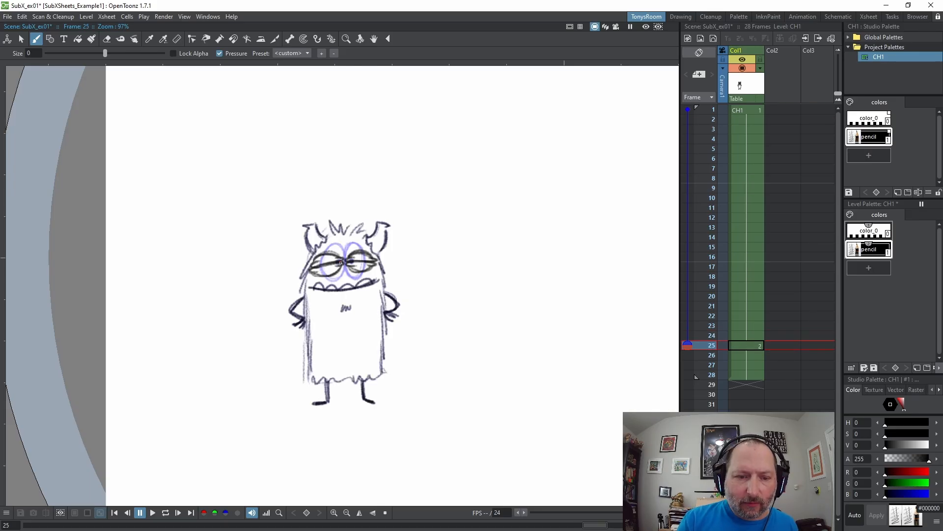
key("comma")
key("period")
key("comma")
key("period")
key("comma")
key("period")
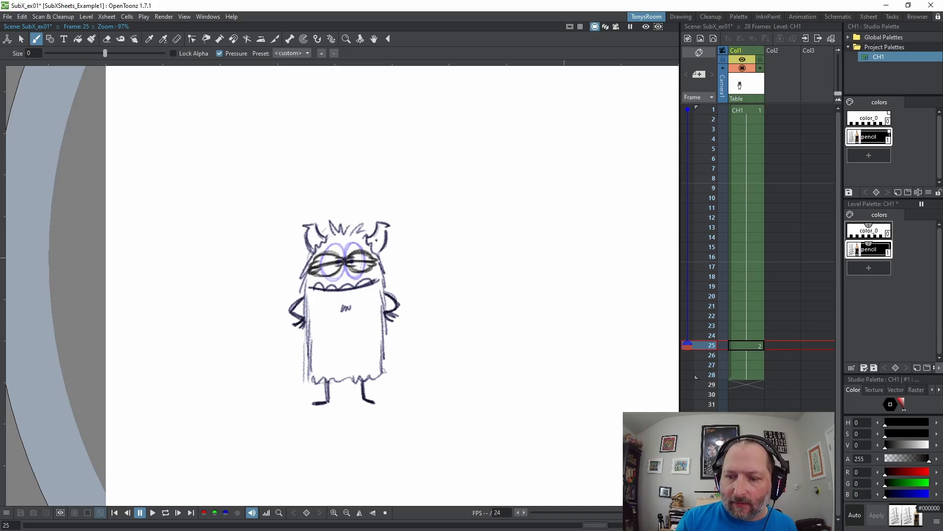
key("Down")
key("Down")
key("Up")
key("Up")
key("Down")
key("Down")
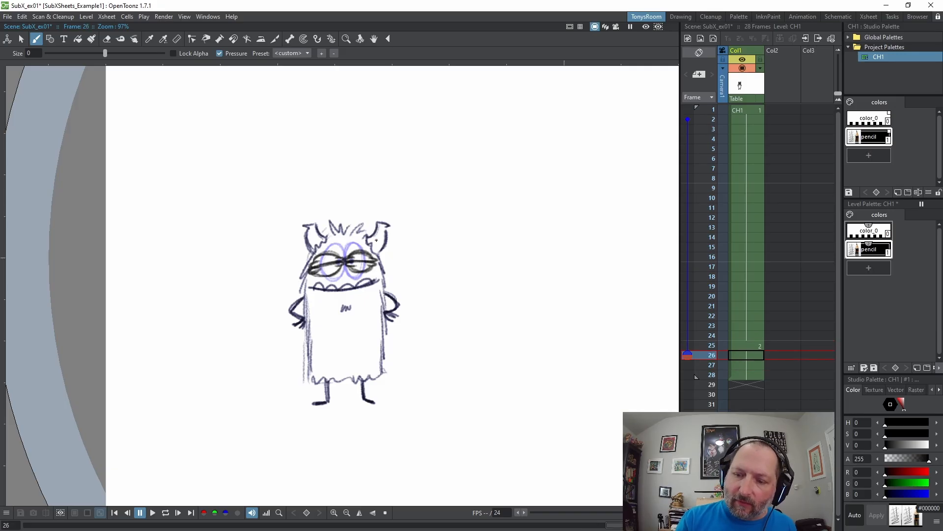
Set the Col1 cell at frame 28 to drawing 1 so the eyes reopen there
left_click(759, 373)
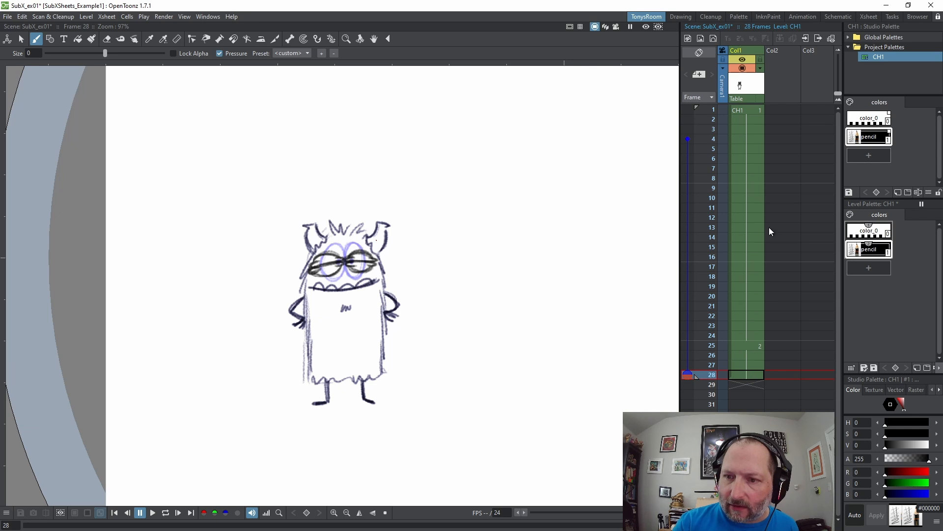
left_click(753, 110)
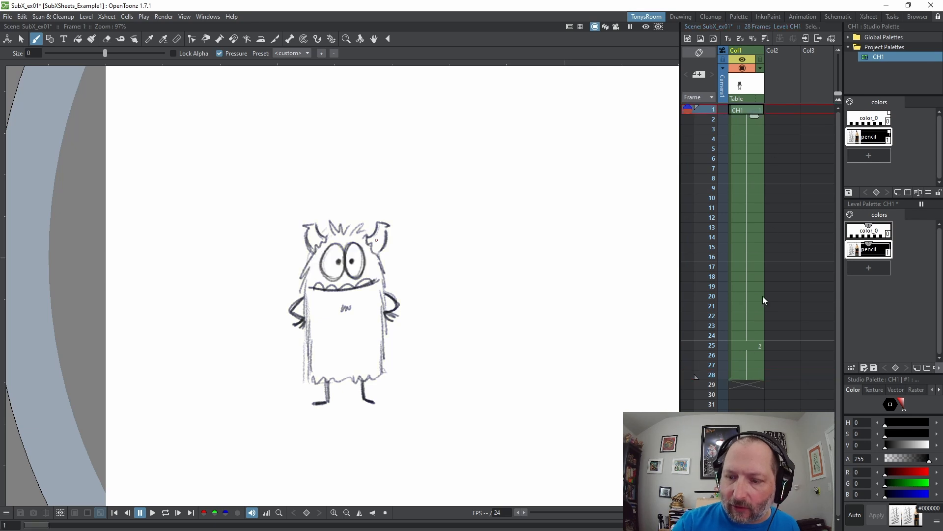
double_click(747, 376)
type("1")
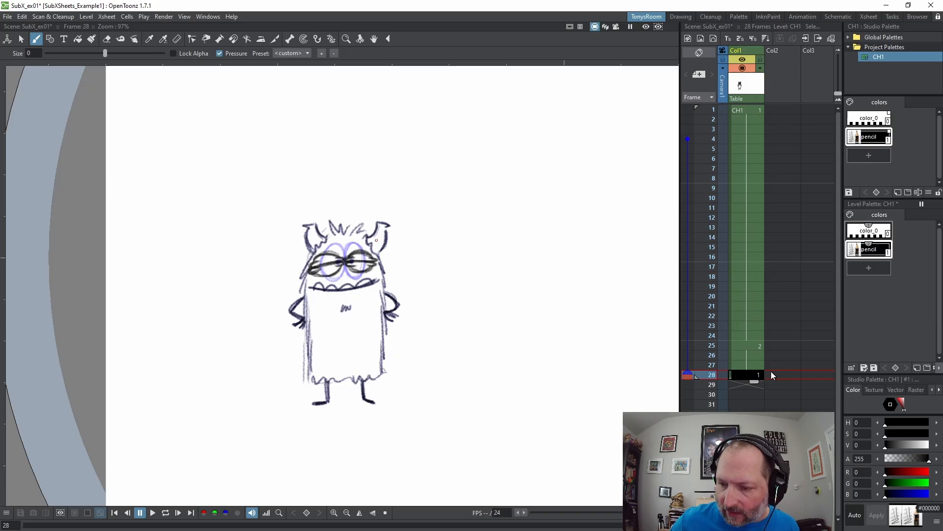
key("Return")
left_click(745, 372)
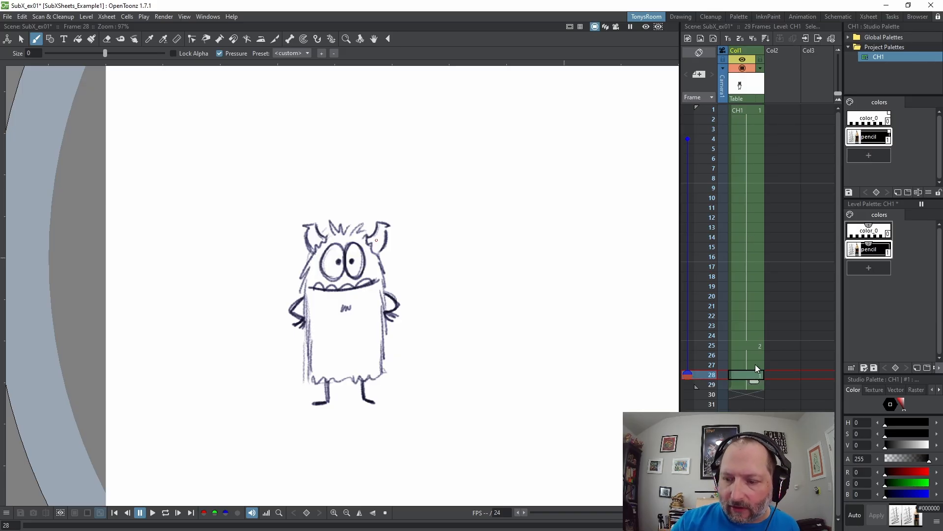
Extend the exposure of the drawing at frame 28 through frame 48
key("apostrophe")
key("apostrophe")
key("apostrophe")
key("apostrophe")
key("apostrophe")
key("apostrophe")
key("apostrophe")
key("apostrophe")
key("apostrophe")
key("apostrophe")
key("apostrophe")
key("apostrophe")
key("apostrophe")
key("apostrophe")
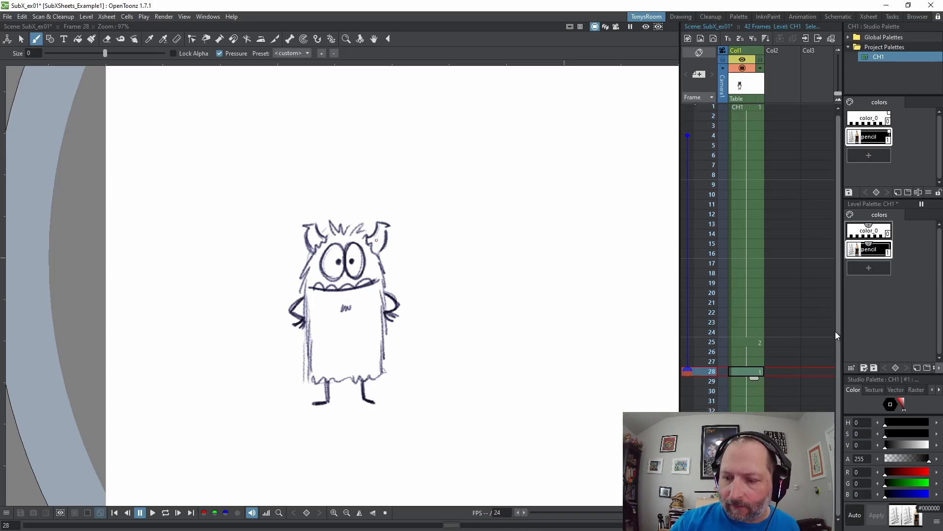
key("apostrophe")
key("apostrophe")
key("apostrophe")
left_click_drag(838, 339, 840, 408)
key("apostrophe")
key("apostrophe")
scroll(838, 396, "down", 1)
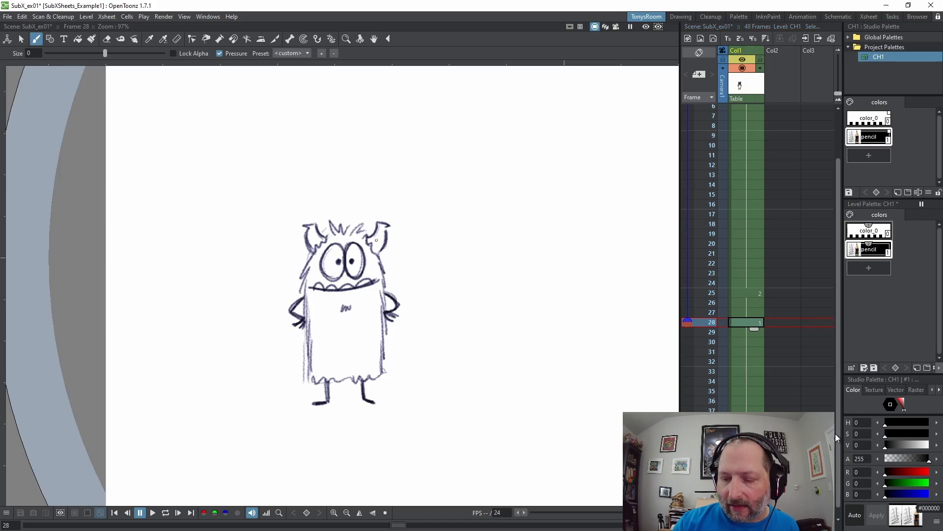
key("apostrophe")
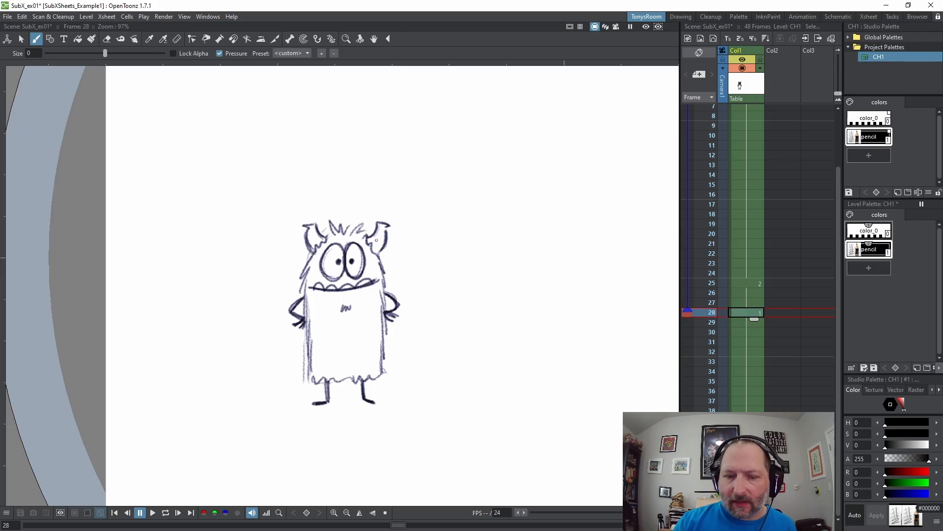
Play the blink animation in a loop, stop it and return to frame 1
key("l")
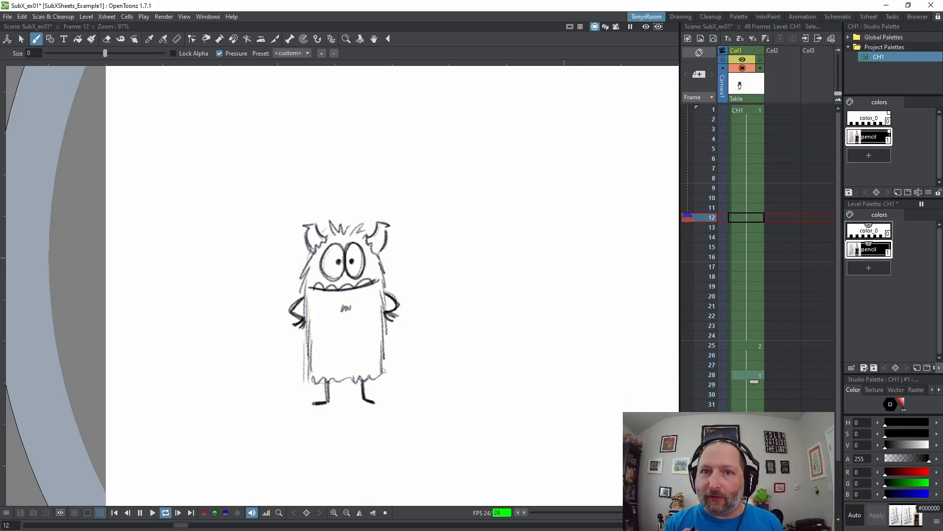
key("l")
left_click(752, 109)
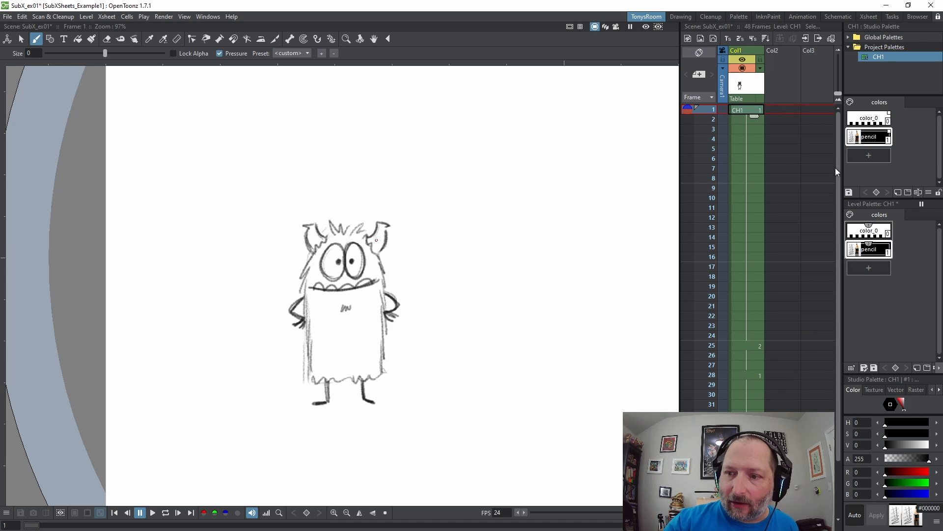
Rename the monster's column CH1 and collapse it into a sub-xsheet
left_click(742, 49)
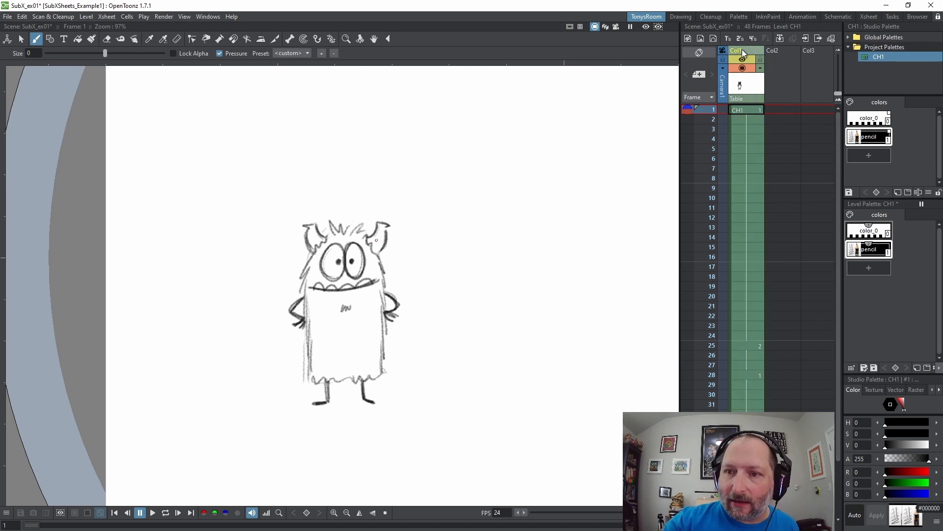
double_click(738, 49)
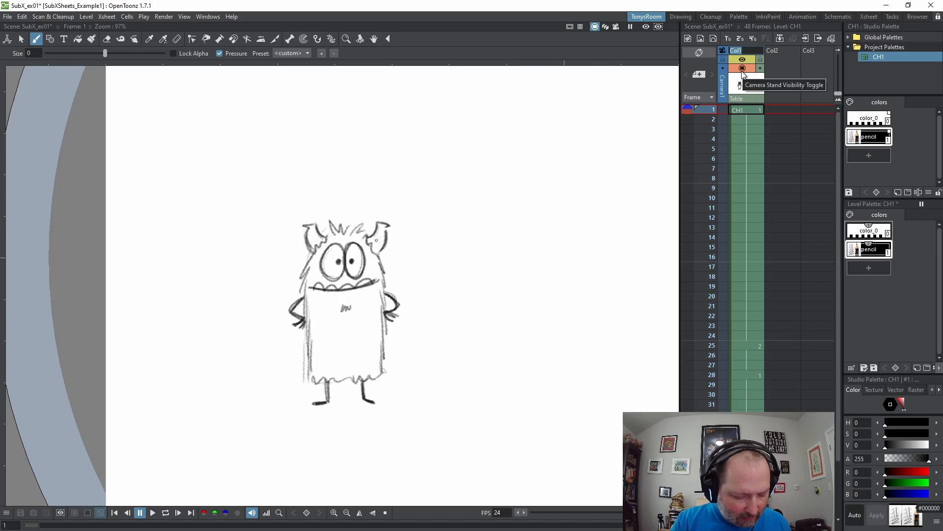
type("CH1")
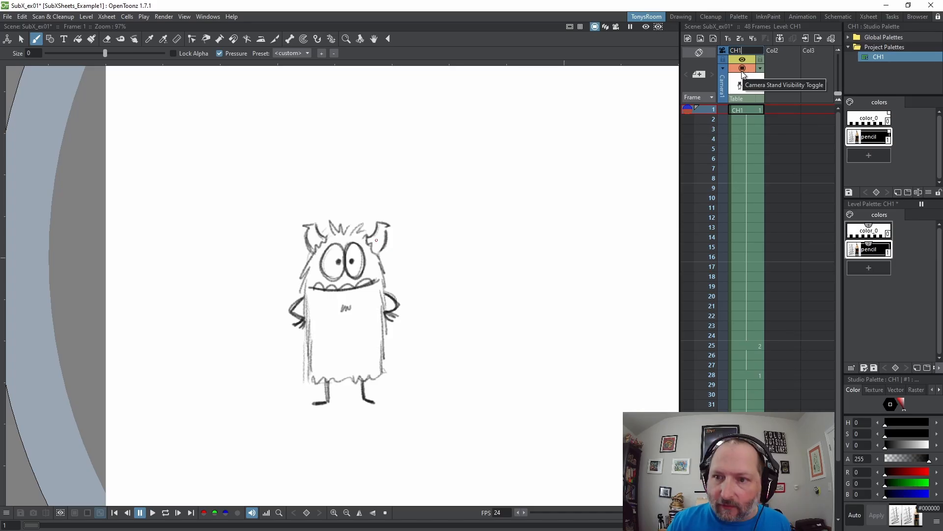
key("Return")
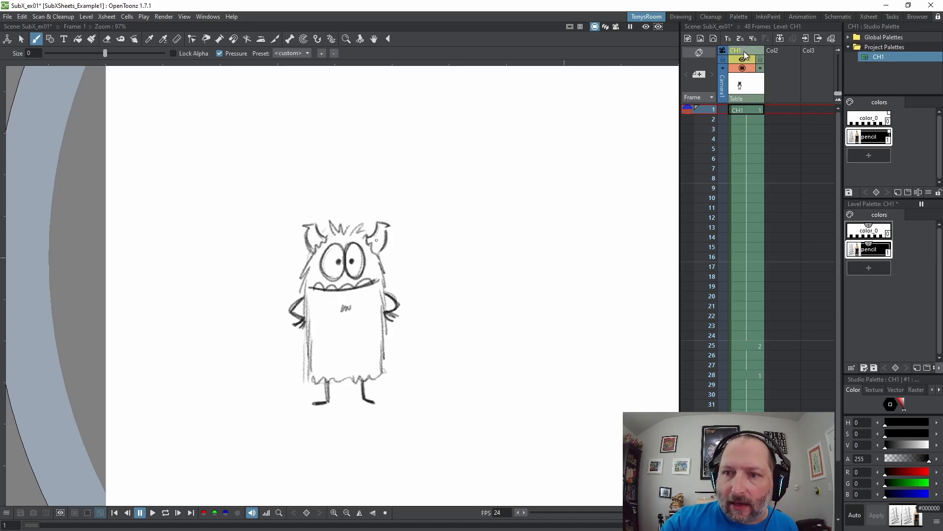
right_click(744, 53)
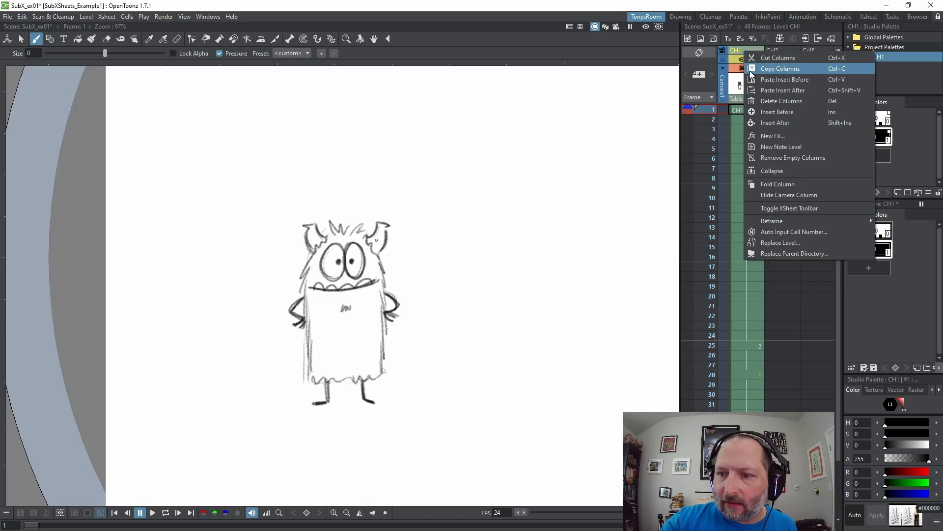
left_click(771, 170)
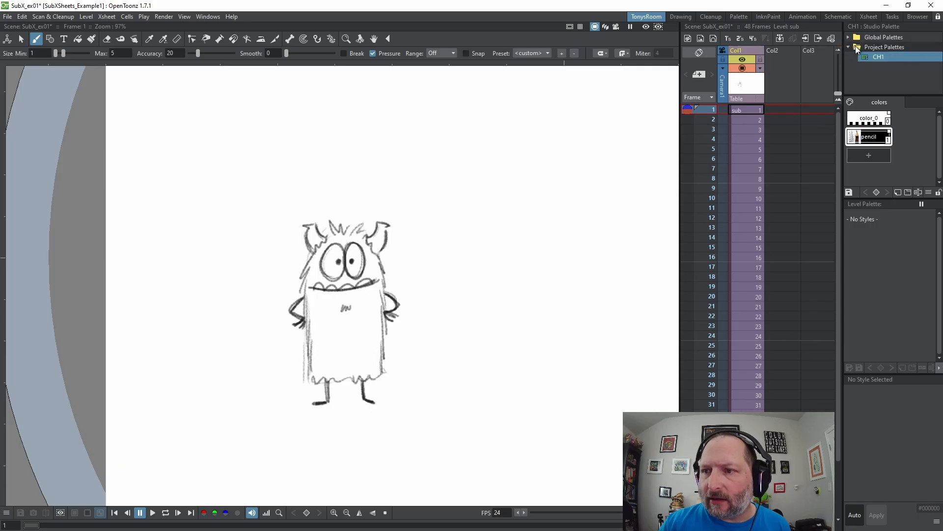
Open the xsheet toolbar customization and add the Define Scanner command from the Scan & Cleanup group
left_click(831, 38)
left_click_drag(343, 89, 392, 94)
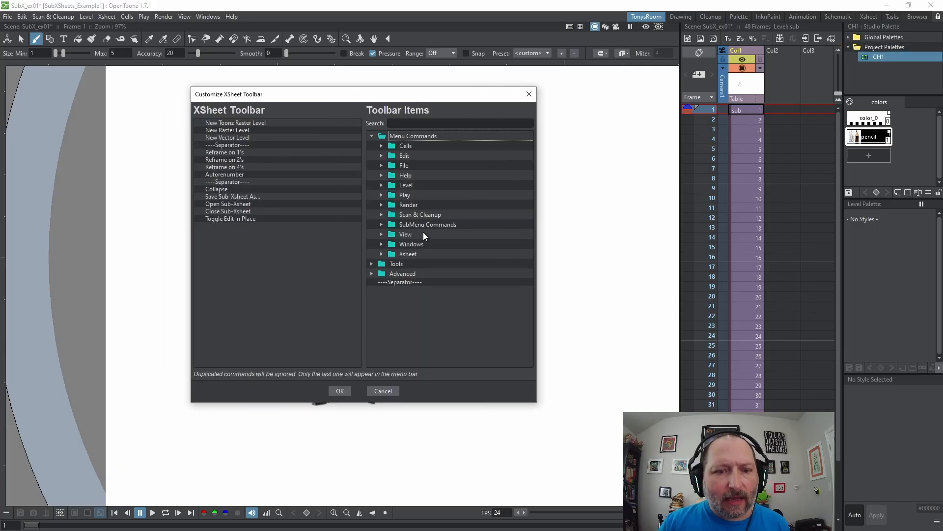
left_click(381, 215)
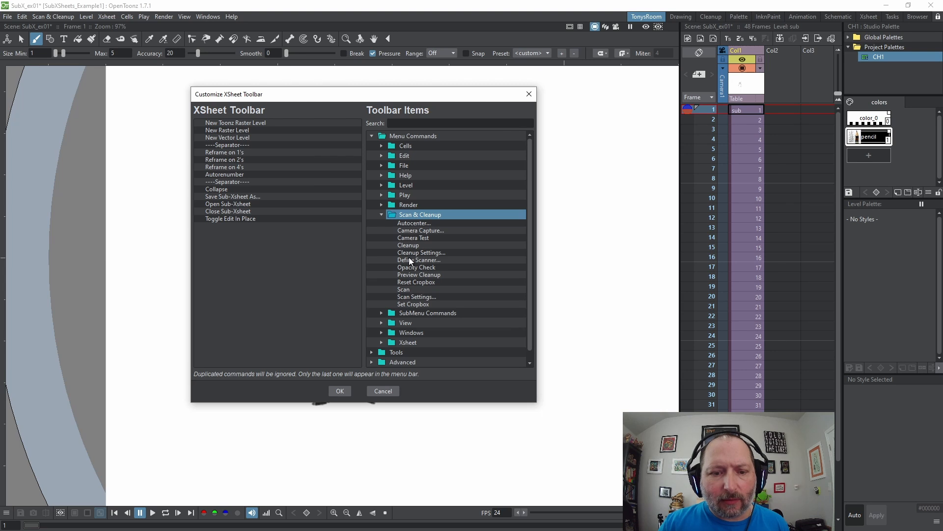
left_click_drag(415, 260, 216, 243)
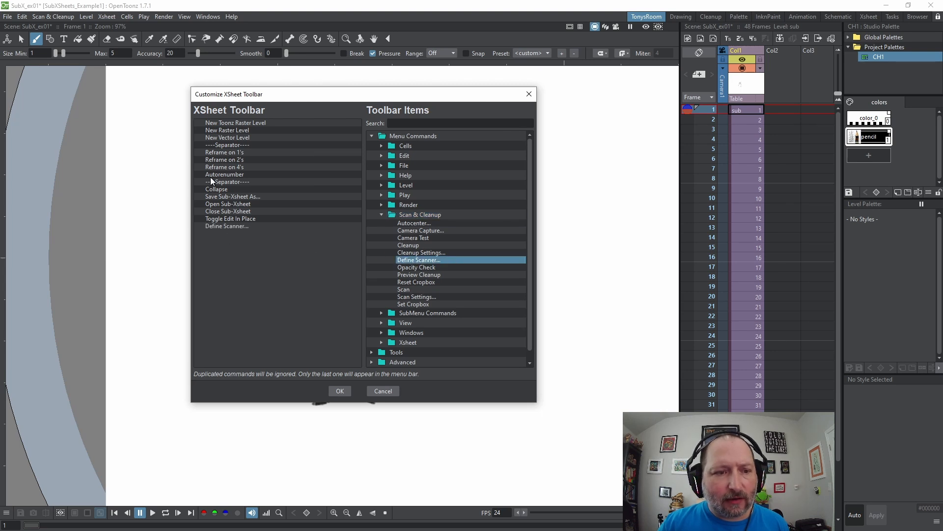
Remove the Define Scanner command from the xsheet toolbar list and confirm the customization
left_click(224, 227)
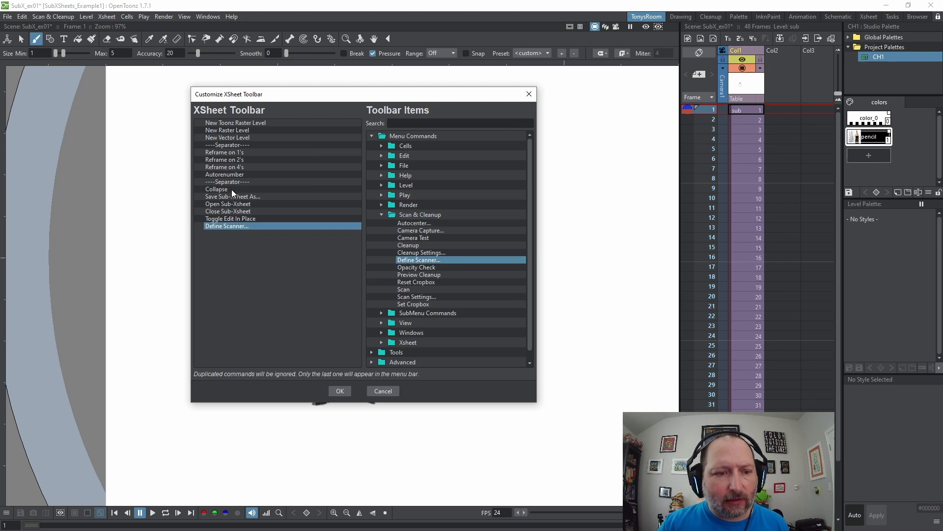
right_click(229, 227)
left_click(247, 234)
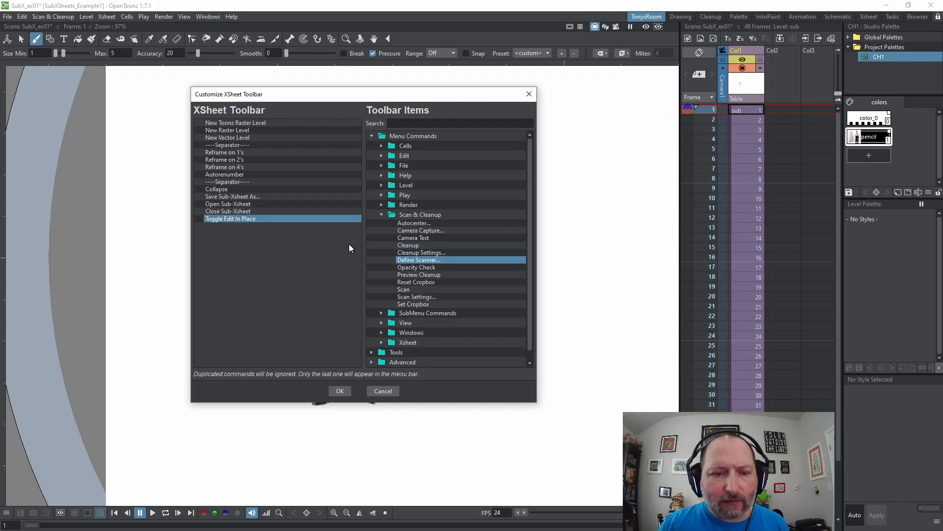
left_click(382, 214)
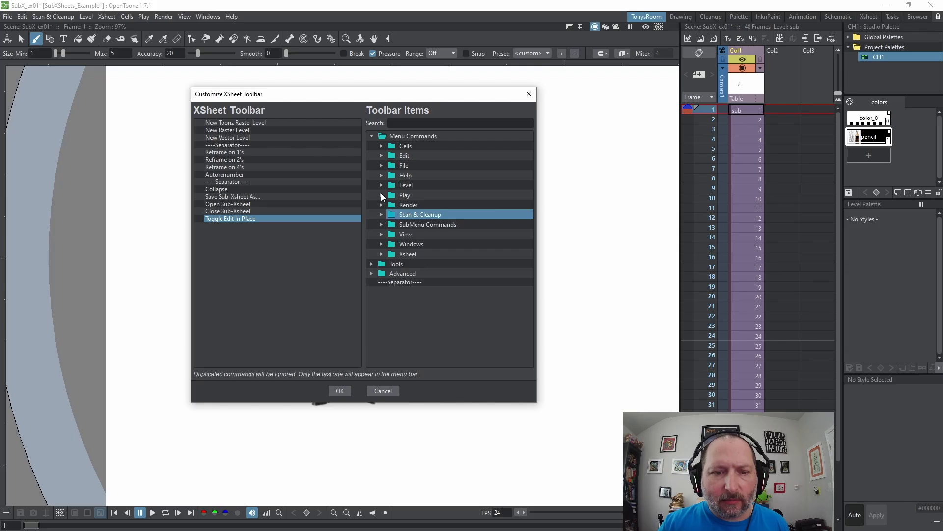
left_click(381, 176)
left_click(381, 175)
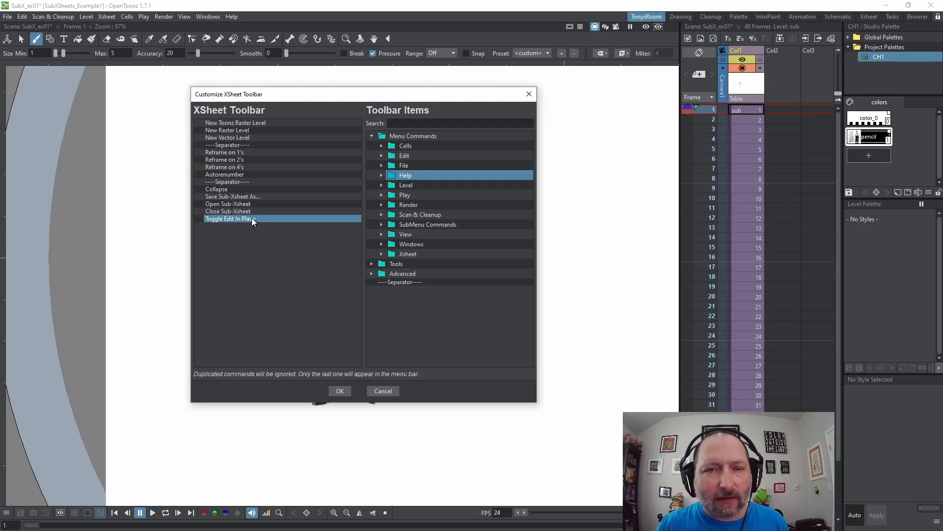
left_click(340, 392)
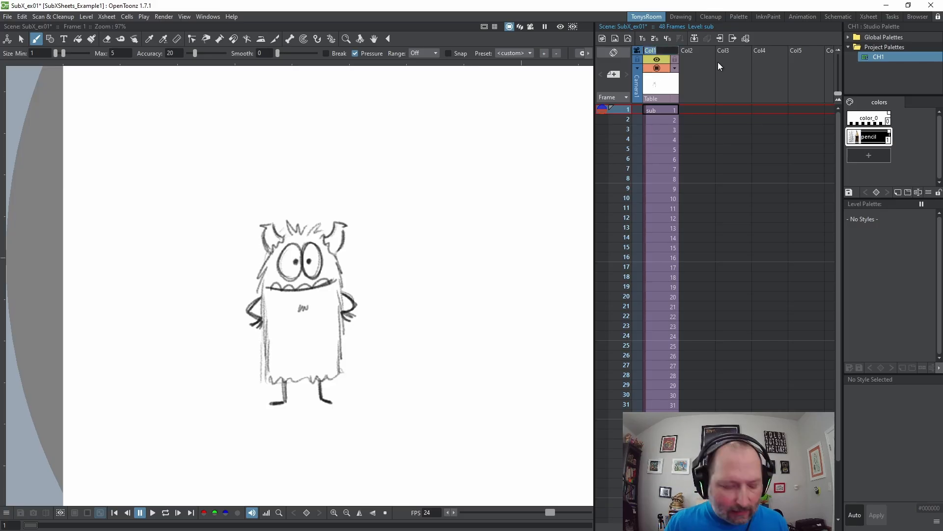
Rename the sub-xsheet column S_CH1
type("S")
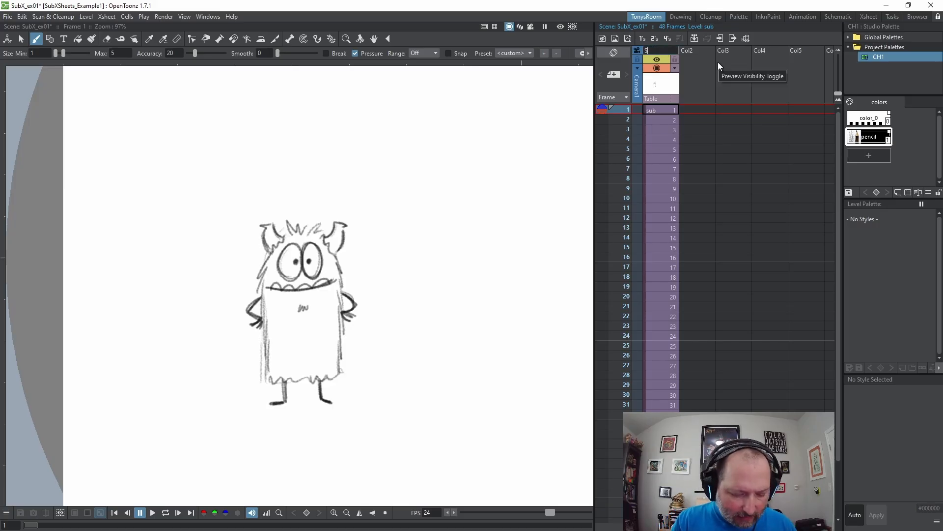
type("_")
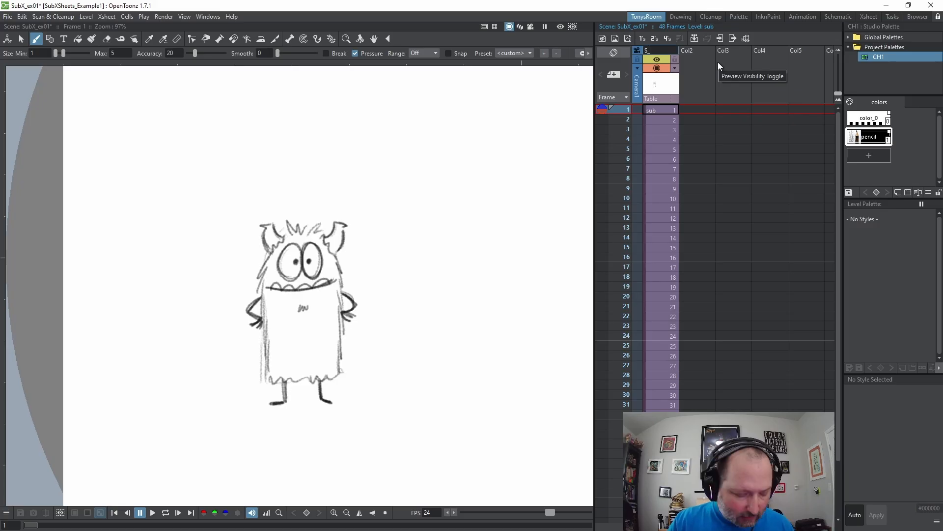
type("CH1")
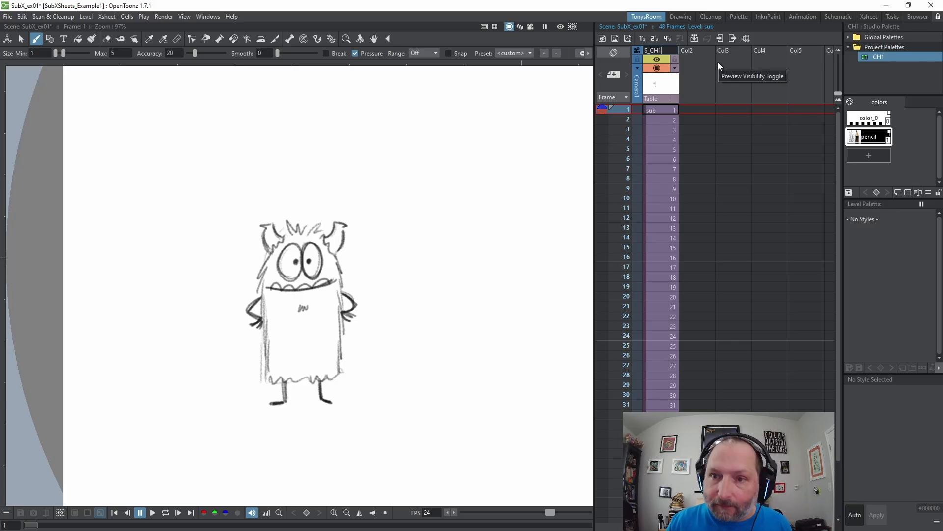
key("Return")
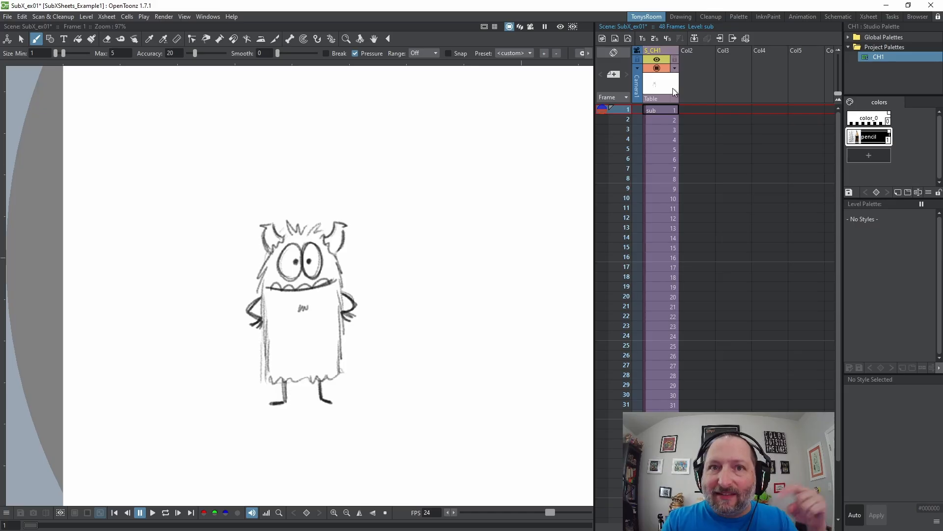
Open the S_CH1 sub-xsheet and look through the exposures of its CH1 column
scroll(718, 47, "right", 1)
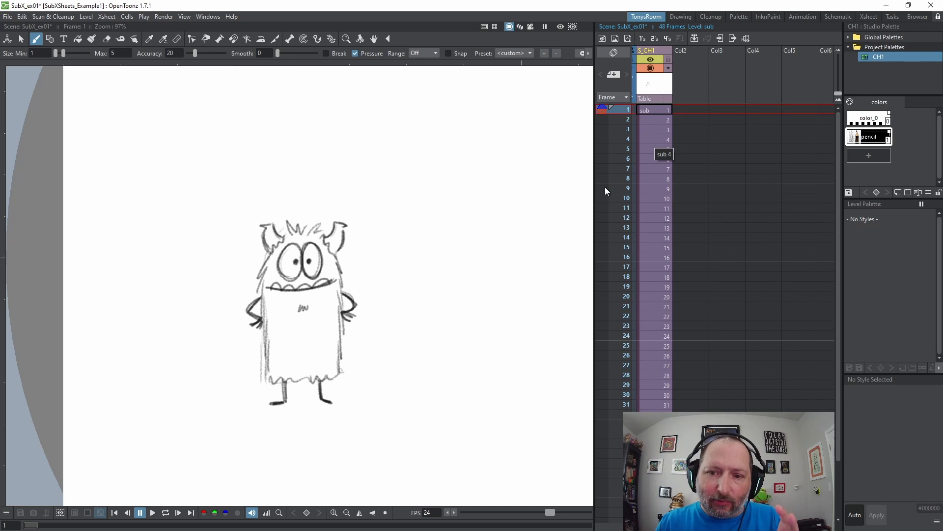
scroll(732, 222, "left", 1)
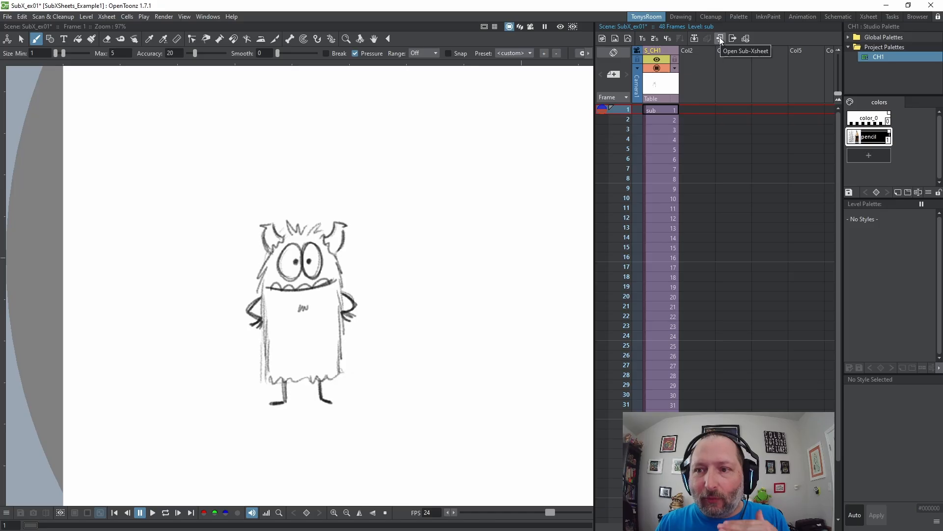
right_click(662, 49)
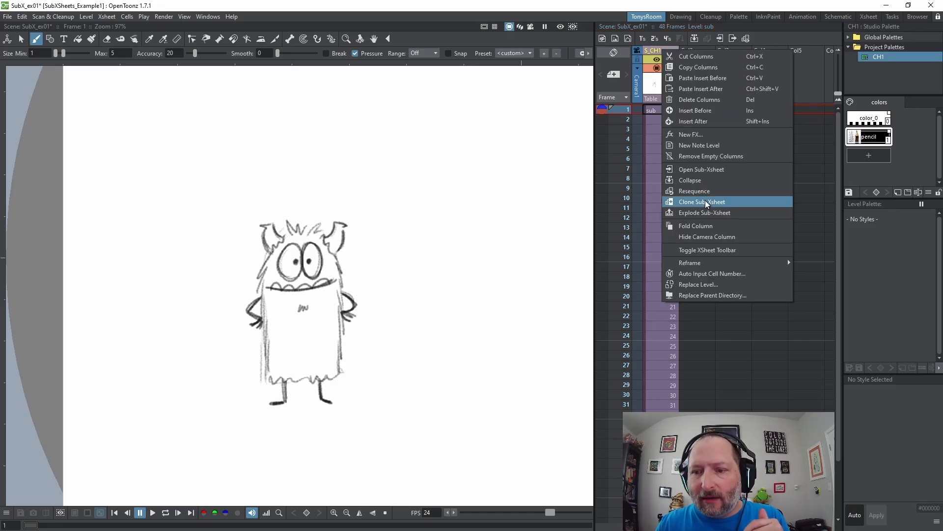
left_click(707, 169)
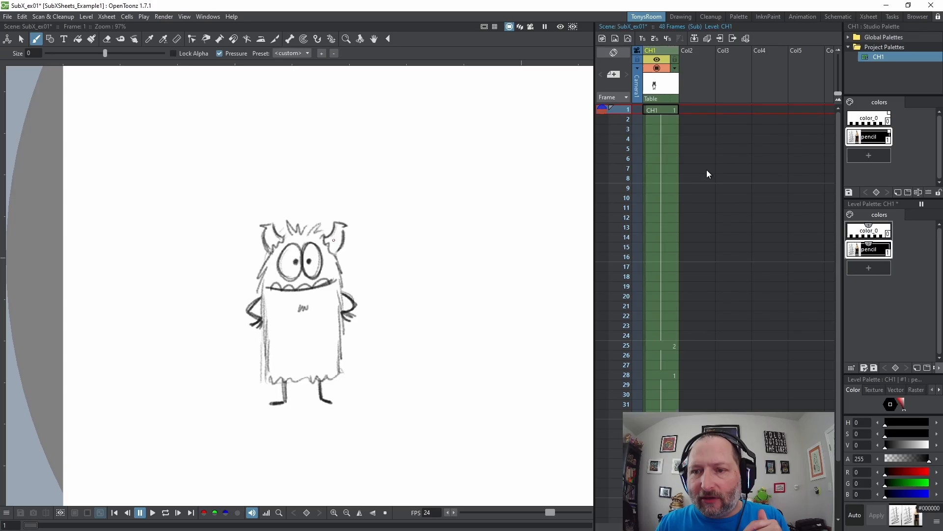
left_click(665, 109)
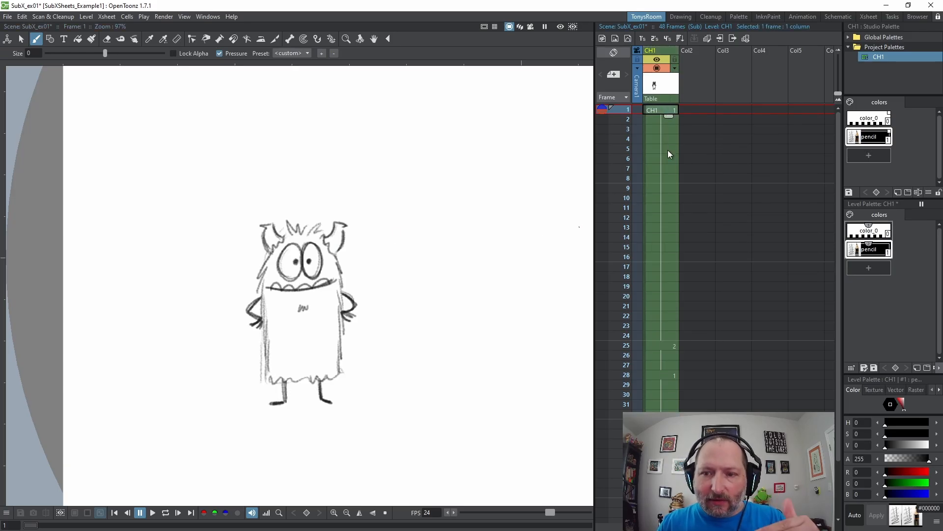
scroll(666, 157, "down", 3)
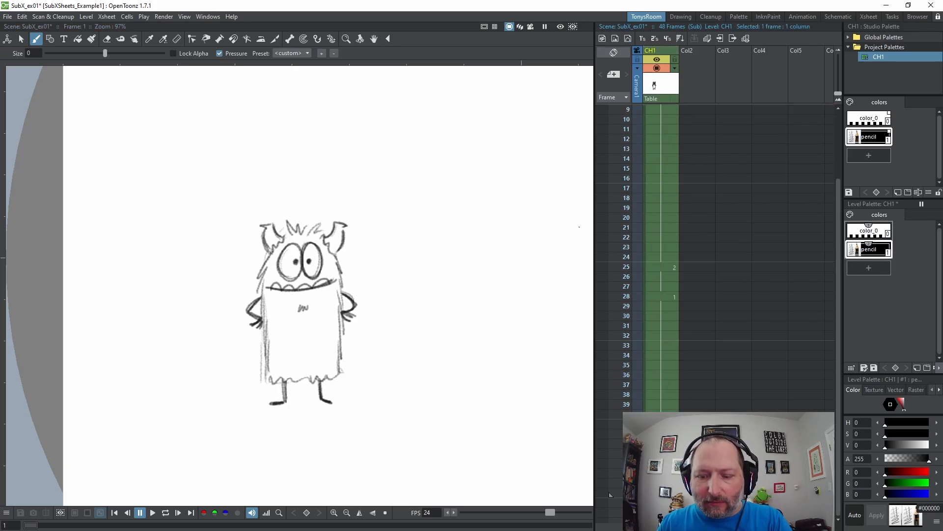
scroll(680, 326, "up", 3)
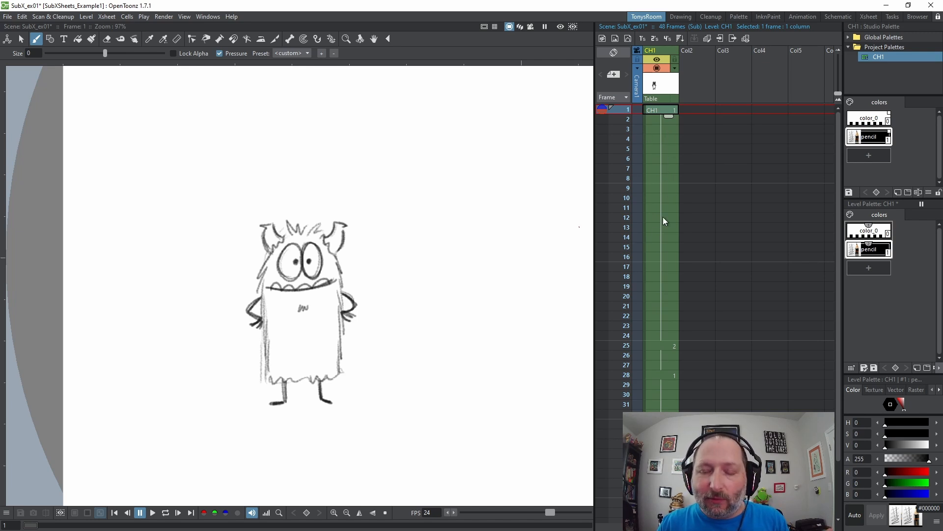
Look over the columns inside the sub-xsheet and close it to return to the main xsheet
left_click(664, 50)
left_click(704, 49)
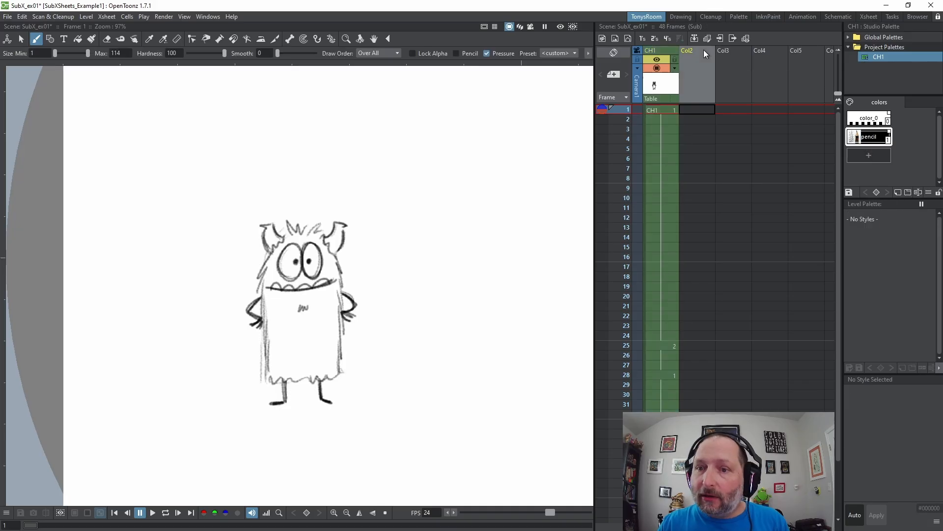
left_click(730, 49)
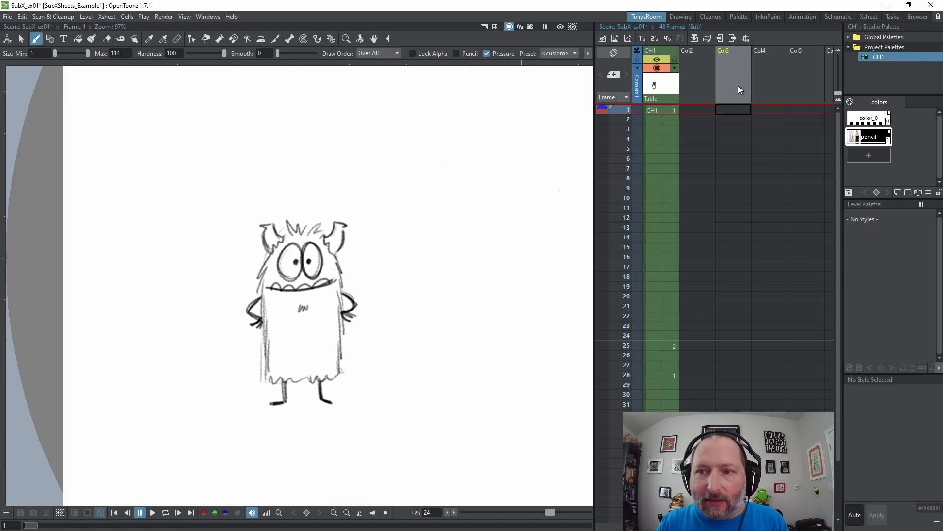
left_click(662, 50)
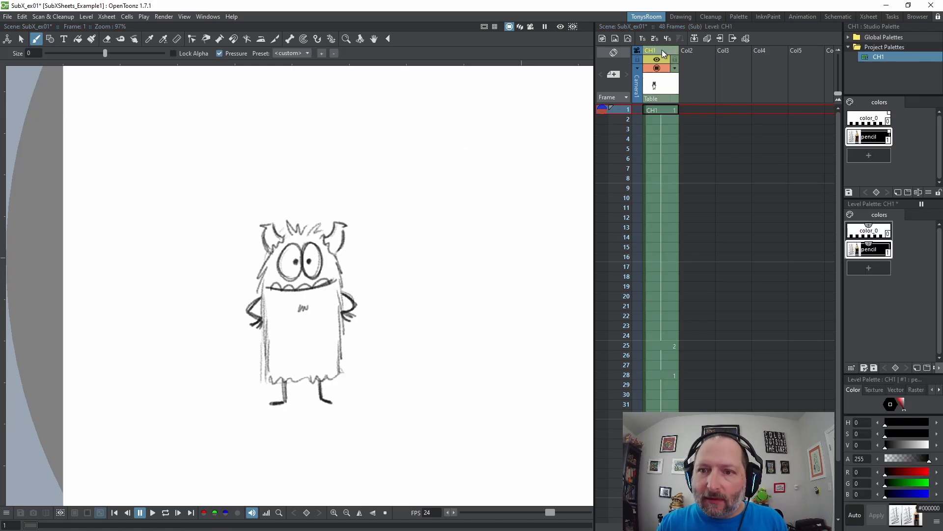
left_click(732, 39)
Step through the frames of the S_CH1 column from frame 1 to check the monster's blink
left_click(661, 111)
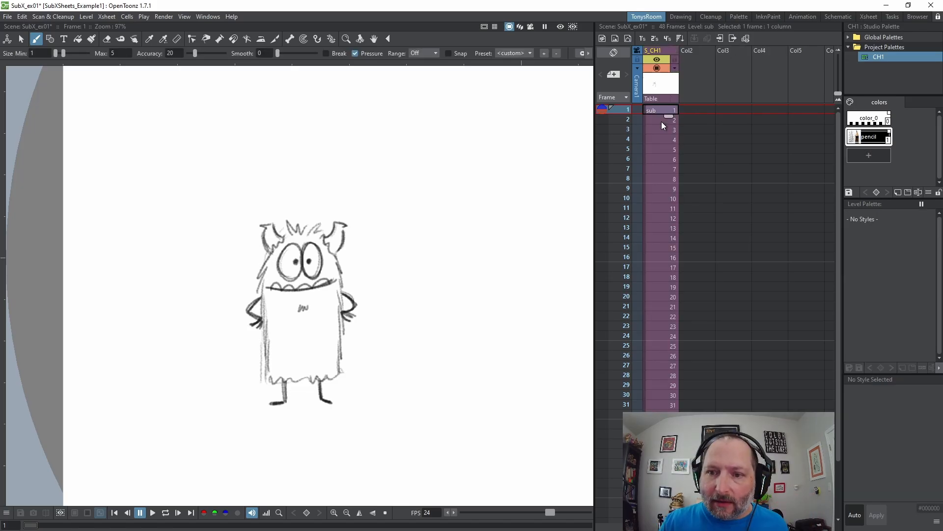
key("Down")
key("Down")
key("Down")
key("Down")
key("Down")
key("Down")
key("Down")
key("Down")
key("Down")
key("Down")
key("Down")
key("Down")
key("Down")
key("Down")
key("Down")
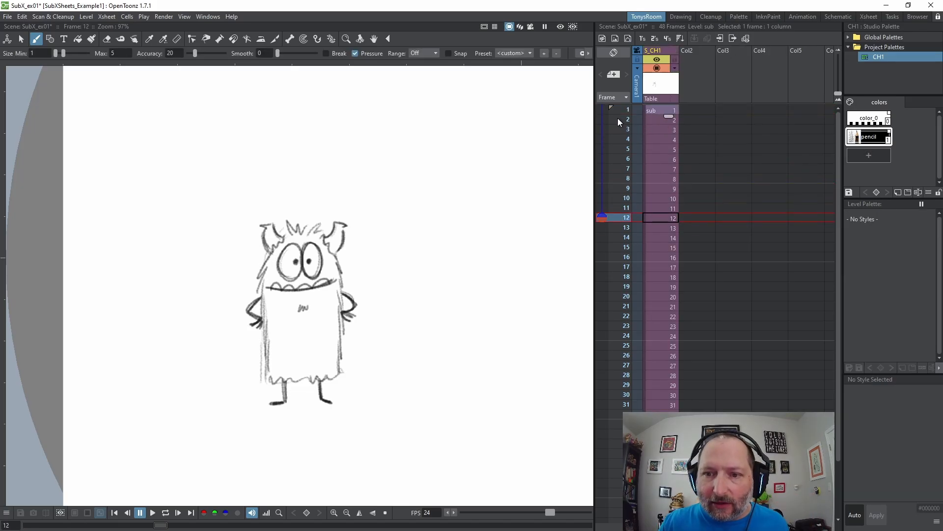
key("Down")
key("Down")
key("Down")
key("Down")
key("Down")
key("Down")
key("Down")
key("Down")
key("Down")
key("Down")
key("Down")
key("Down")
key("Down")
key("Down")
key("Down")
key("Down")
key("Down")
key("Down")
key("Down")
key("Down")
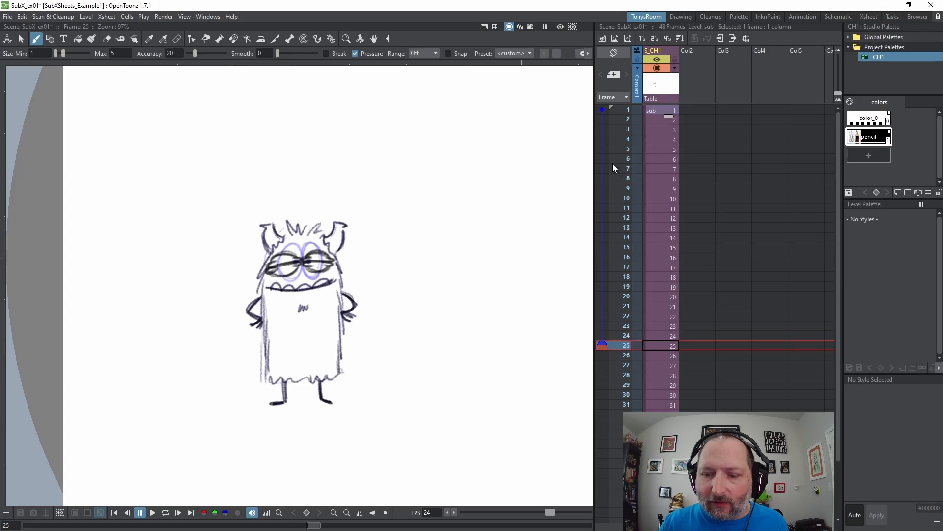
left_click(603, 218)
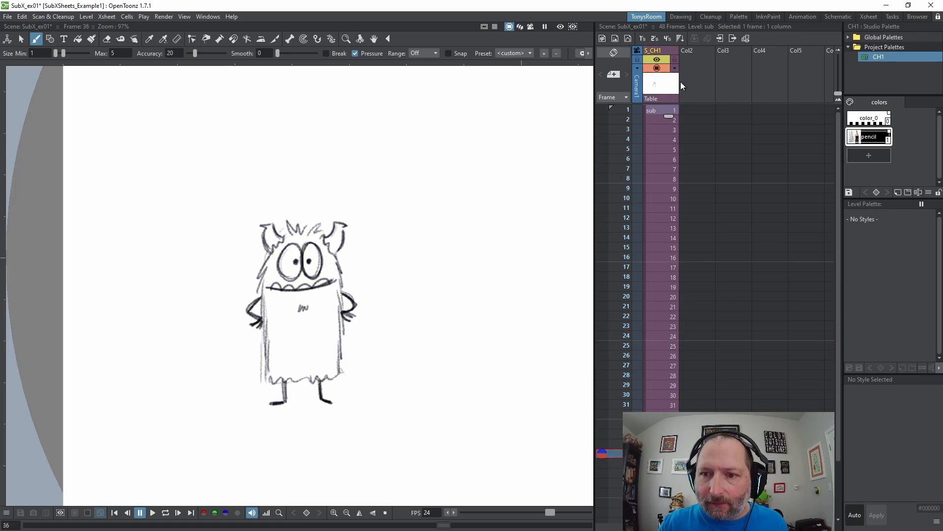
Create a Toonz raster level named CH2 in Col2 and add the CH1 studio palette's pencil style to its level palette
left_click(694, 49)
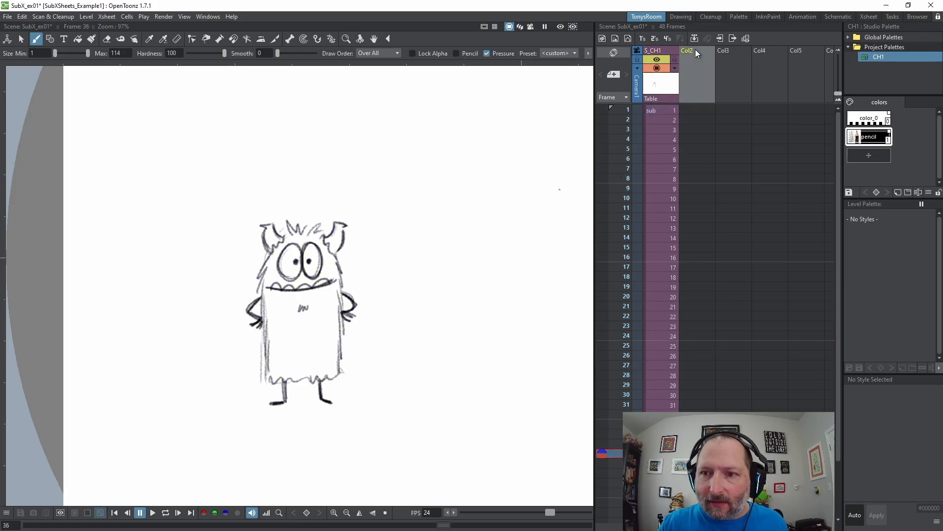
left_click(604, 38)
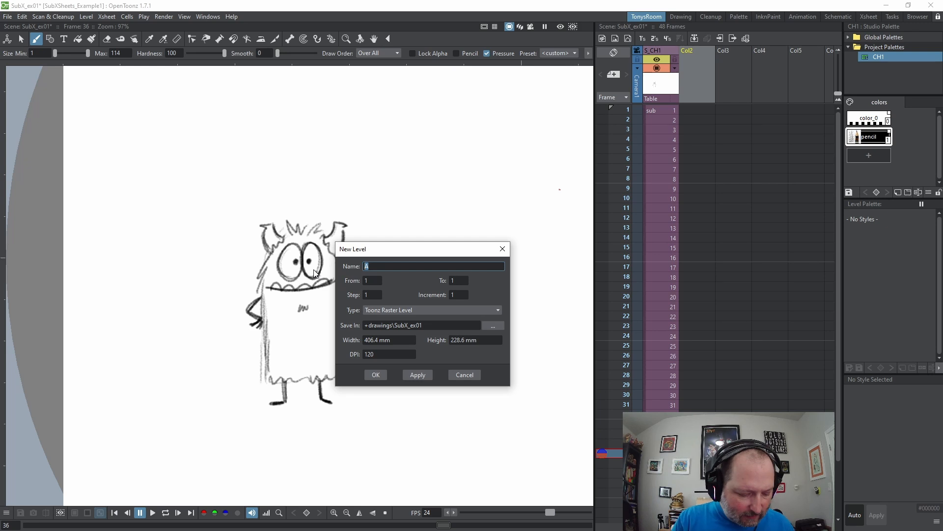
type("CH2")
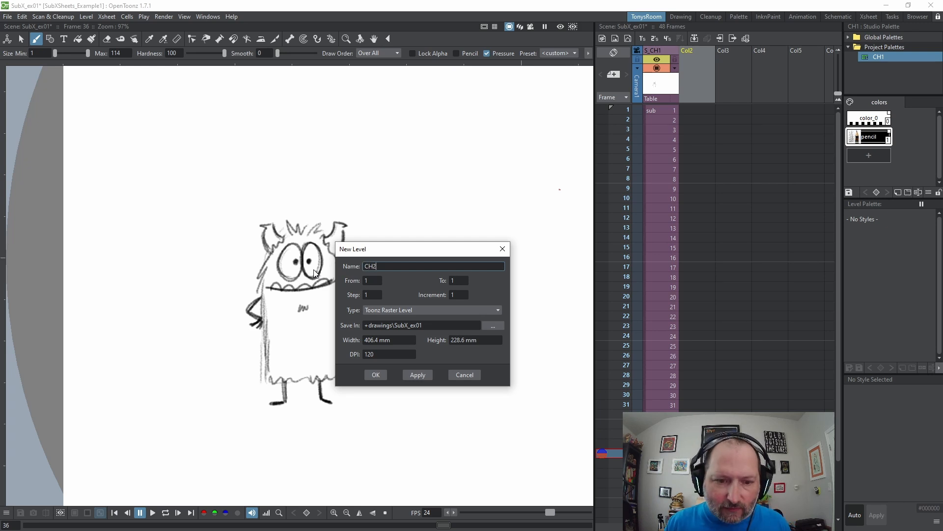
left_click(375, 374)
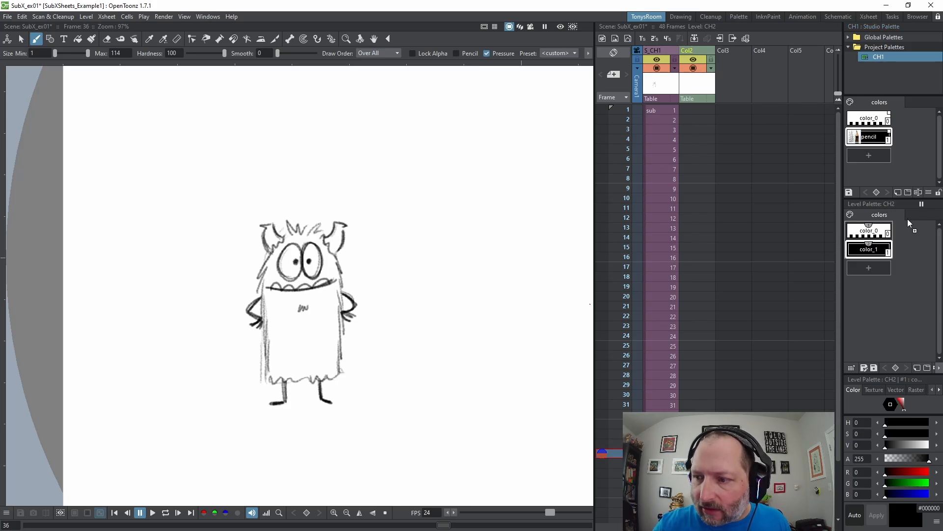
left_click_drag(912, 233, 910, 233)
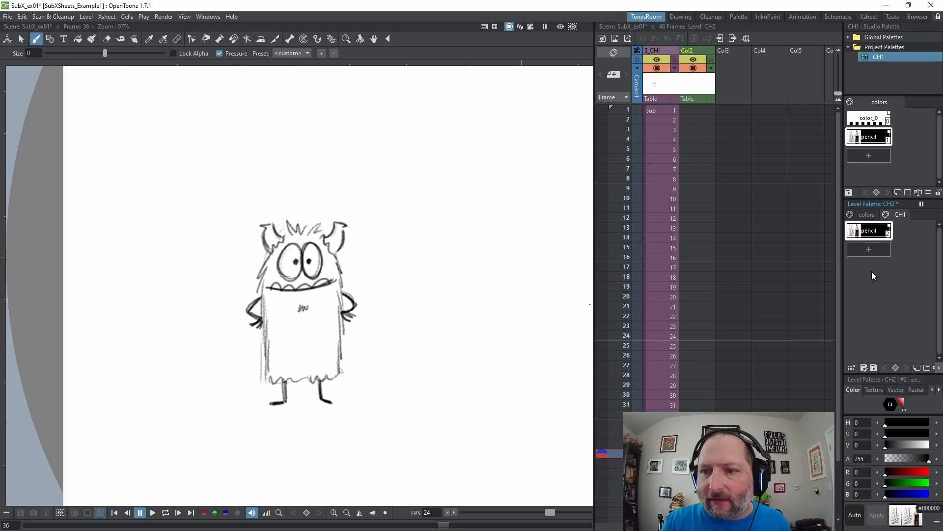
left_click(875, 234)
Move the CH2 drawing from frame 36 to frame 1 of Col2 and select its cell
scroll(840, 277, "down", 1)
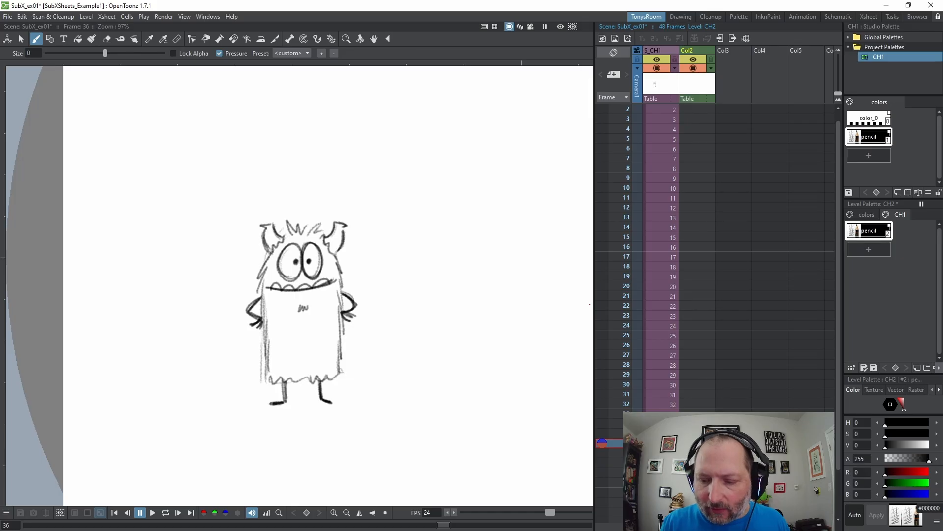
left_click(698, 443)
left_click_drag(682, 443, 693, 91)
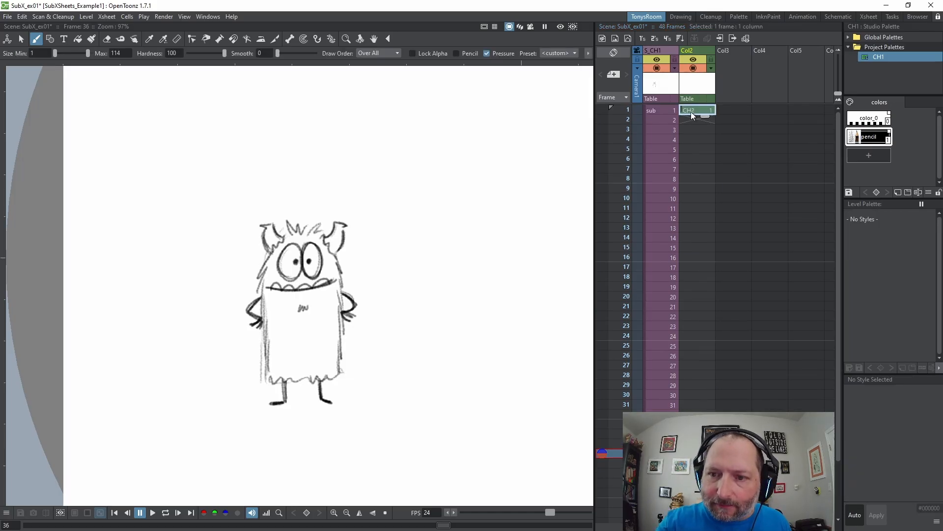
left_click(691, 111)
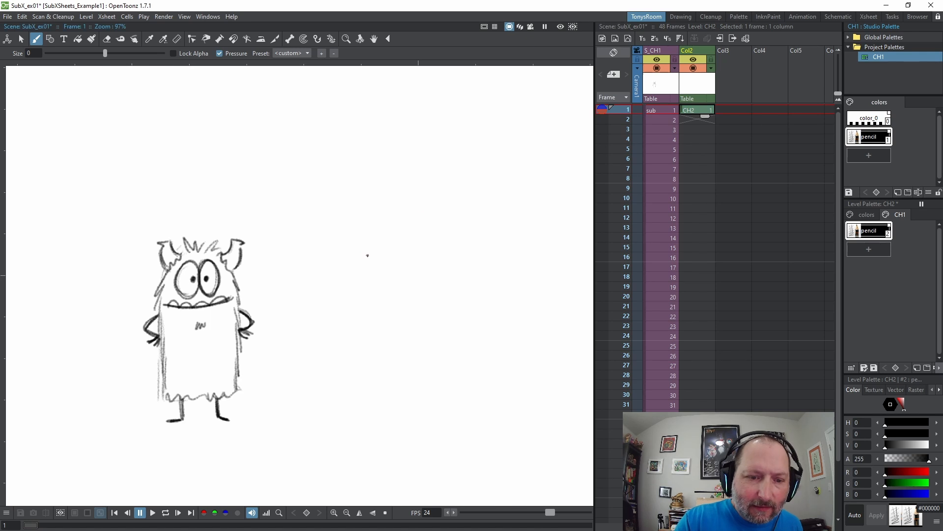
Lightly sketch a tall rounded body outline with a vertical centre line in the empty space beside the monster
key("space")
left_click_drag(377, 278, 348, 316)
key("space")
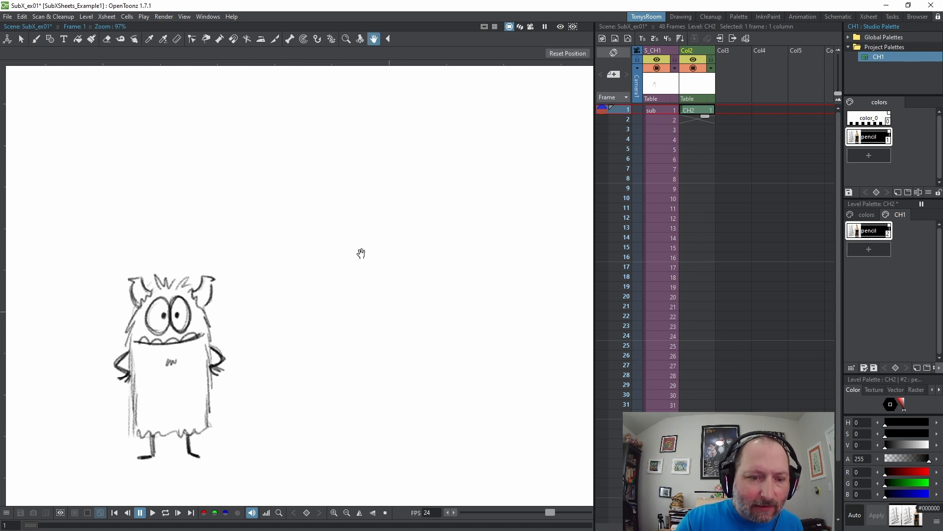
left_click_drag(337, 243, 312, 253)
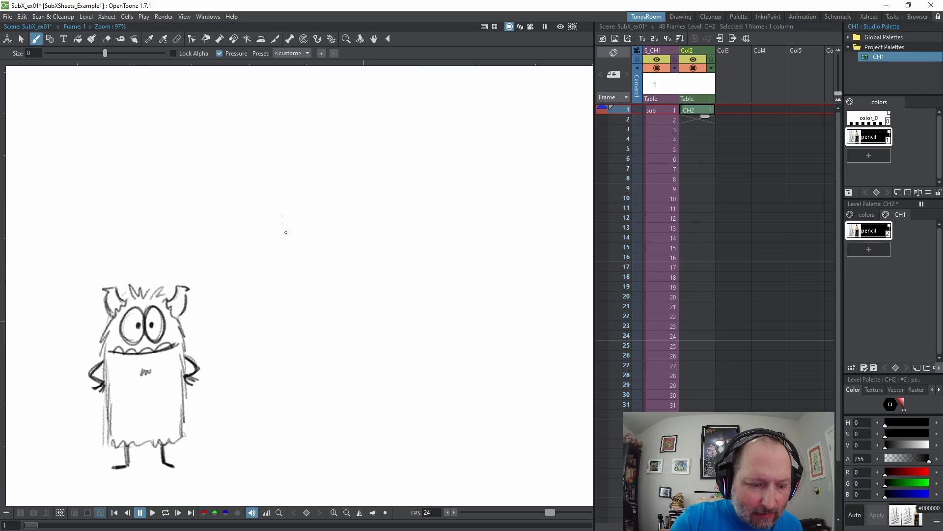
mouse_move(283, 219)
left_mouse_down()
mouse_move(274, 360)
mouse_move(279, 384)
mouse_move(306, 401)
mouse_move(336, 380)
mouse_move(347, 274)
mouse_move(339, 213)
mouse_move(287, 208)
left_mouse_up()
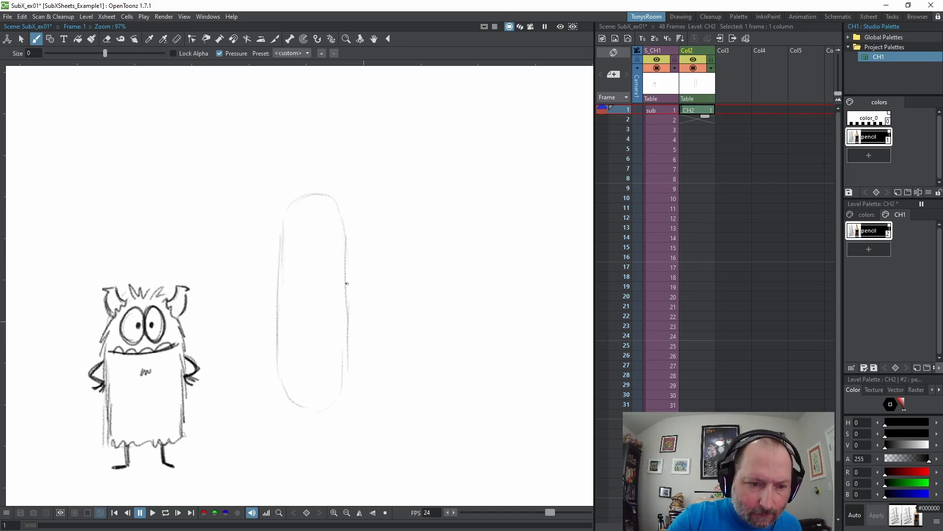
left_click_drag(341, 253, 278, 254)
left_click_drag(312, 195, 317, 391)
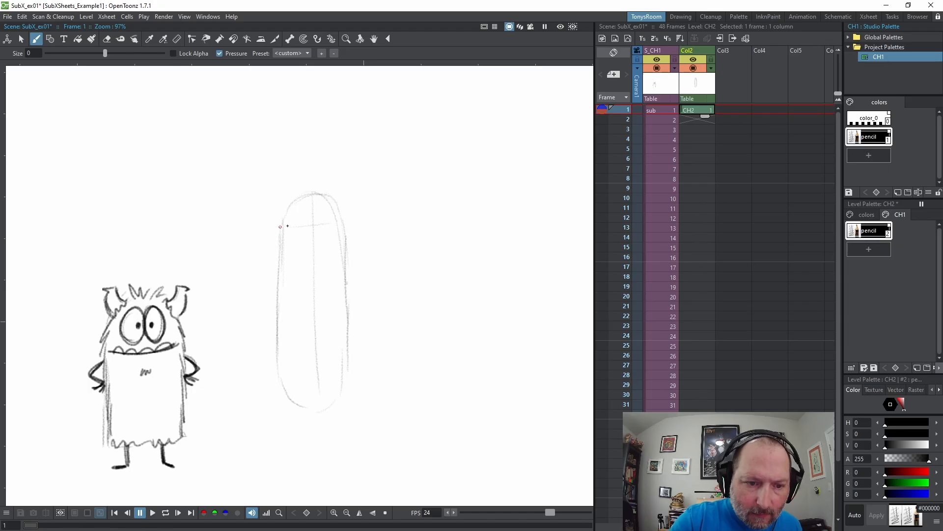
Add a faint horizontal eye guideline near the body's top and draw a shaded teardrop-shaped nose hanging from it
mouse_move(280, 227)
left_mouse_down()
mouse_move(334, 224)
mouse_move(307, 261)
left_mouse_up()
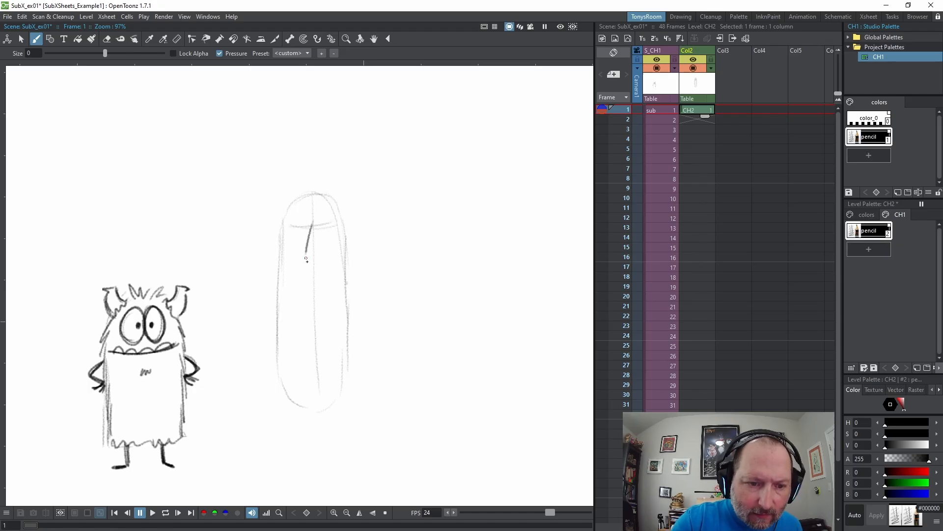
mouse_move(314, 224)
left_mouse_down()
mouse_move(320, 263)
mouse_move(307, 259)
mouse_move(320, 260)
left_mouse_up()
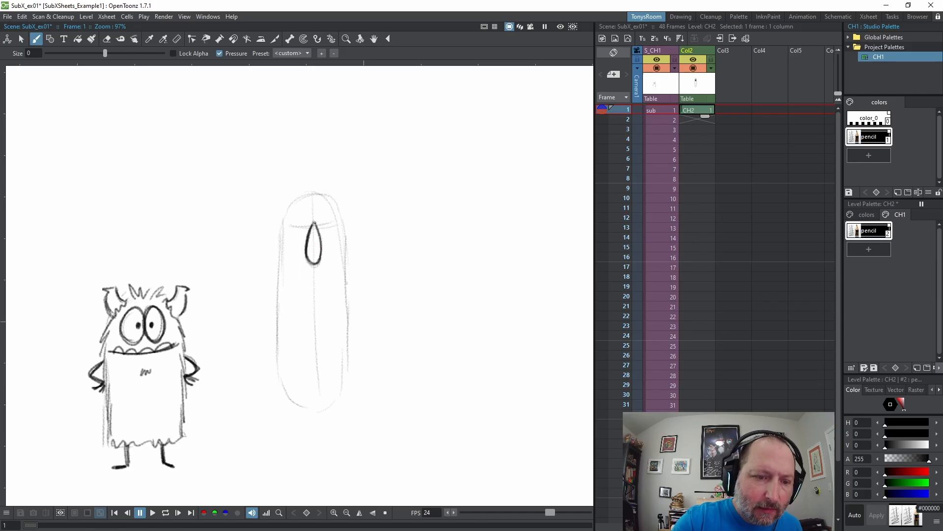
mouse_move(315, 225)
left_mouse_down()
mouse_move(309, 251)
mouse_move(319, 262)
left_mouse_up()
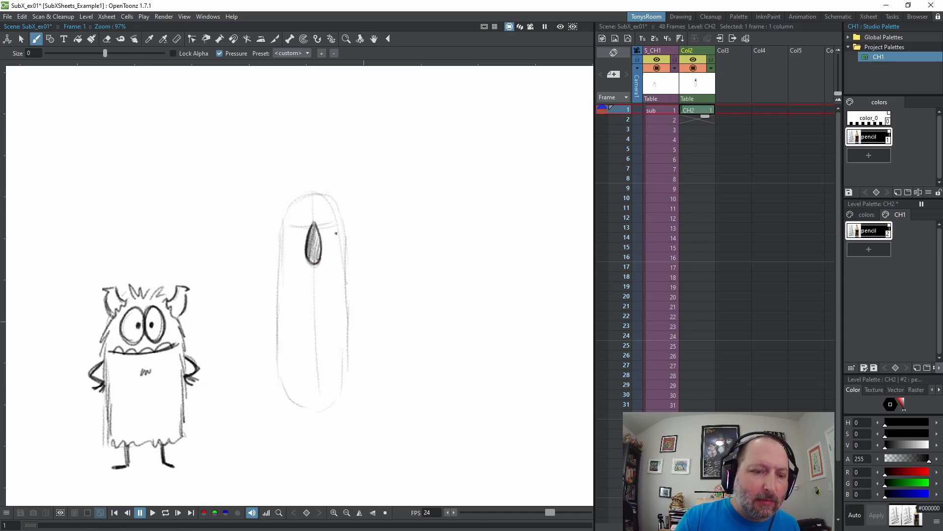
Draw a thick dark brow bar above the nose and a short curved line on each side of the nose
left_click_drag(306, 222, 337, 221)
mouse_move(321, 220)
left_mouse_down()
mouse_move(293, 216)
mouse_move(334, 216)
left_mouse_up()
mouse_move(294, 216)
left_mouse_down()
mouse_move(337, 218)
mouse_move(295, 218)
mouse_move(306, 217)
left_mouse_up()
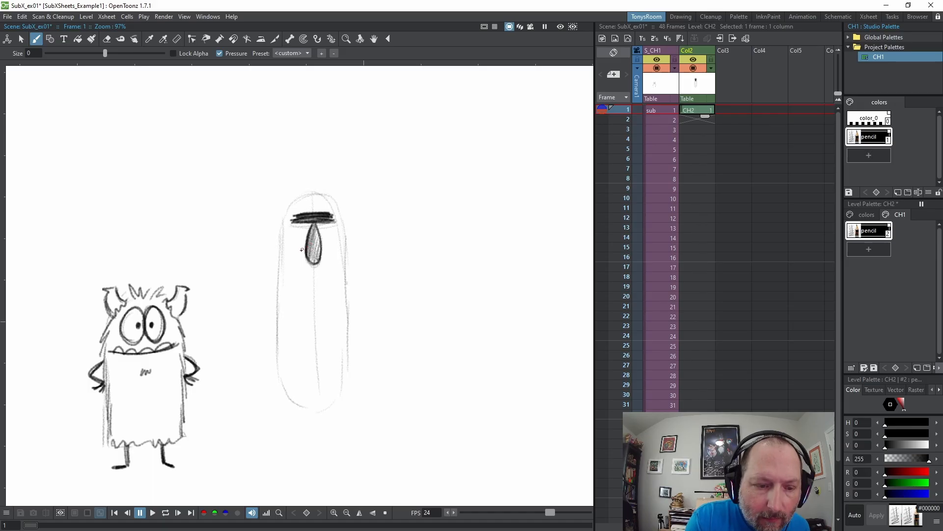
left_click_drag(293, 251, 334, 248)
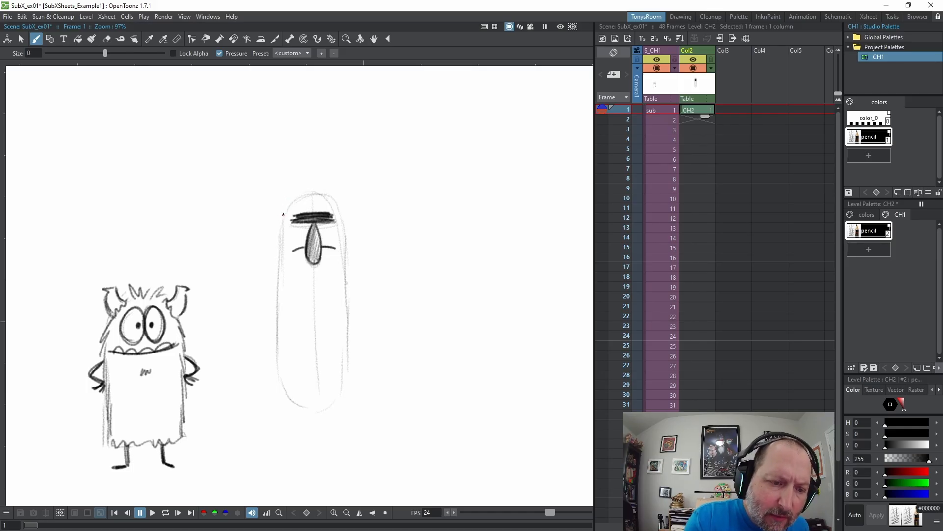
Draw a curved, pointed ear on each side of the character's head at brow height
left_click_drag(283, 214, 260, 225)
left_click_drag(345, 213, 370, 221)
left_click_drag(259, 228, 284, 224)
left_click_drag(284, 225, 259, 228)
left_click_drag(259, 228, 277, 214)
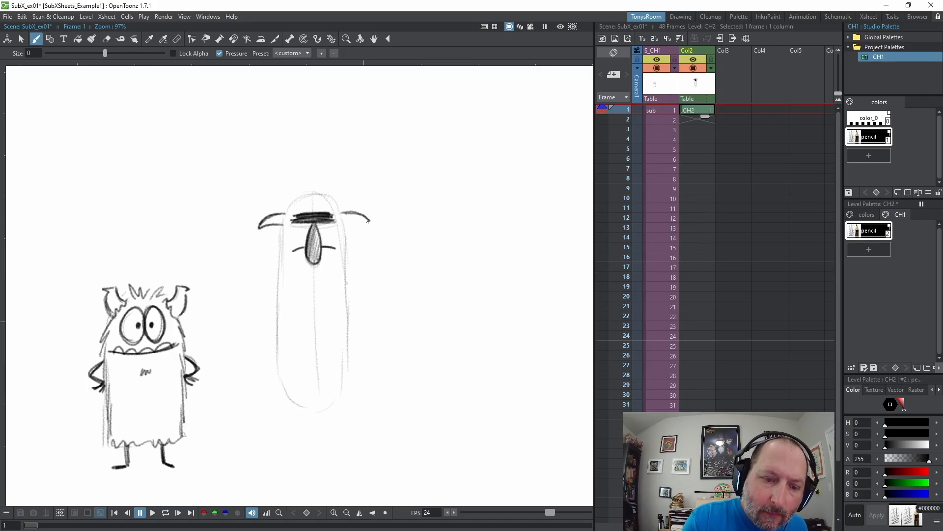
mouse_move(356, 220)
left_mouse_down()
mouse_move(371, 222)
mouse_move(349, 212)
left_mouse_up()
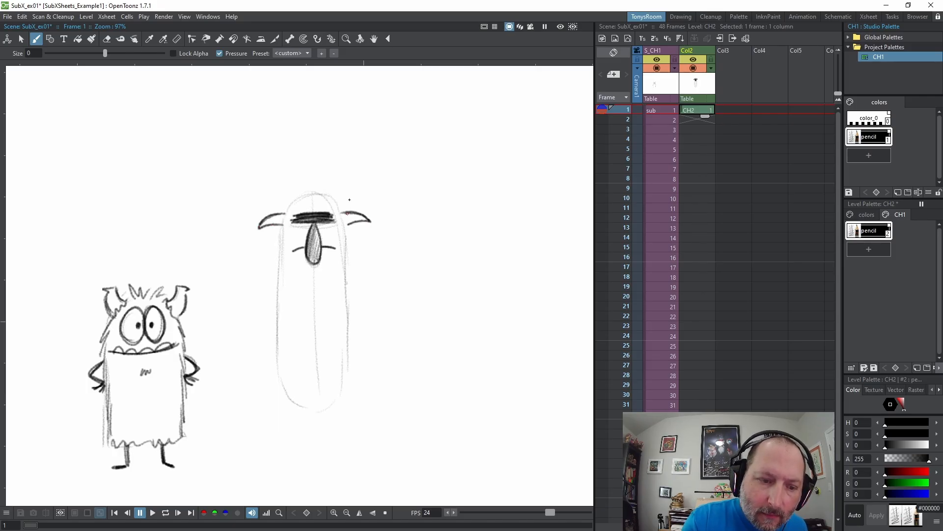
Draw a scalloped woolly tuft on the head and a scalloped wool outline around the body guide
mouse_move(280, 191)
left_mouse_down()
mouse_move(294, 214)
mouse_move(348, 206)
mouse_move(332, 183)
mouse_move(304, 179)
mouse_move(278, 195)
left_mouse_up()
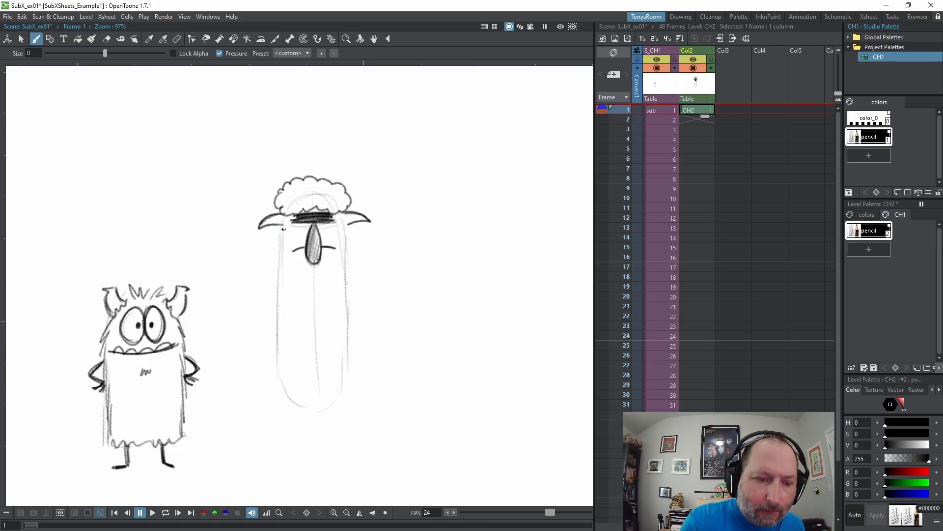
mouse_move(285, 219)
left_mouse_down()
mouse_move(282, 377)
mouse_move(294, 398)
mouse_move(312, 401)
mouse_move(340, 394)
mouse_move(344, 382)
mouse_move(344, 214)
left_mouse_up()
left_click_drag(279, 226, 277, 234)
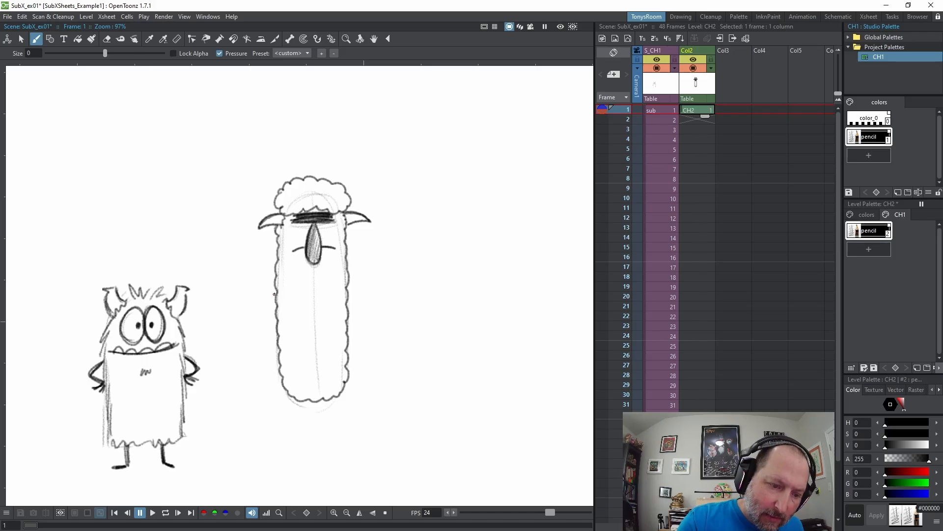
Draw a long thin hanging arm with a small fingered hand on each side of the woolly body
left_click_drag(276, 287, 271, 353)
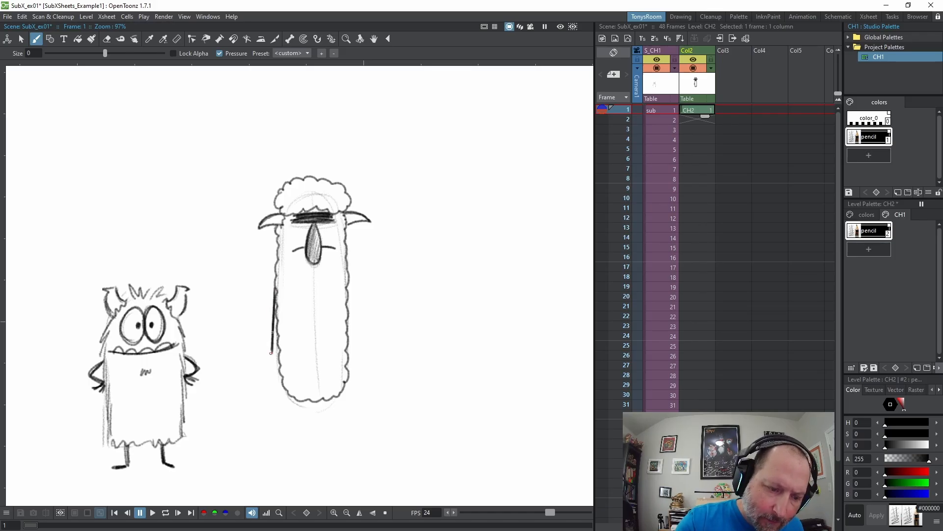
left_click_drag(344, 287, 354, 353)
left_click_drag(272, 350, 273, 374)
mouse_move(353, 348)
left_mouse_down()
mouse_move(351, 375)
mouse_move(358, 370)
left_mouse_up()
Draw two straight thin legs below the woolly body, each with a flat foot pointing outward
key("space")
left_click_drag(400, 346, 401, 316)
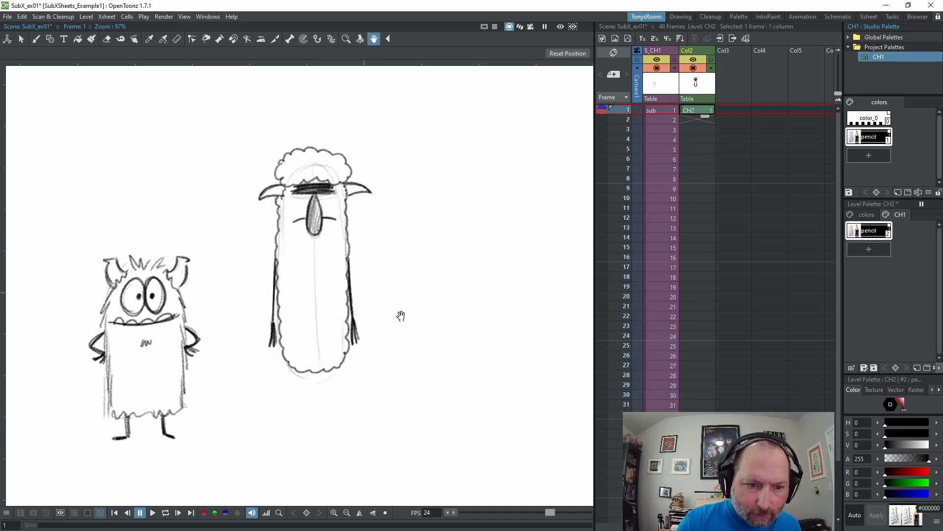
left_click_drag(297, 379, 297, 435)
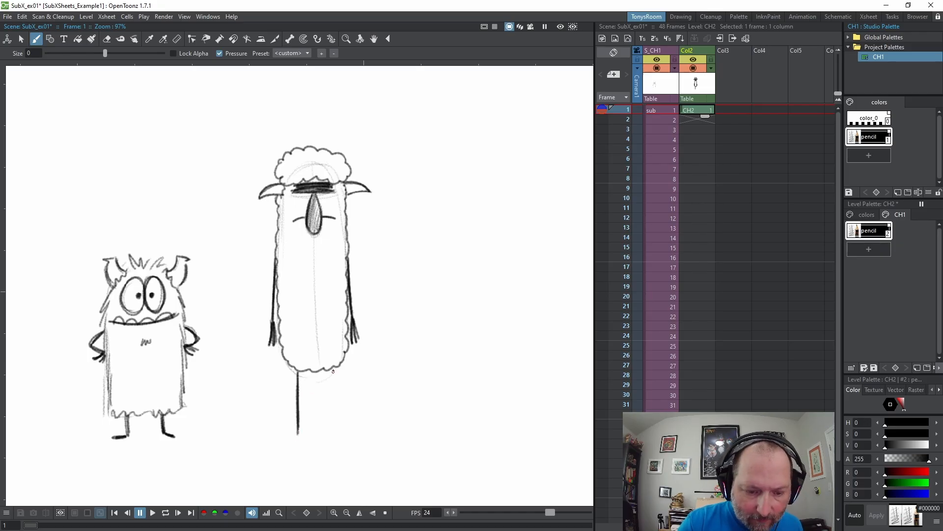
mouse_move(332, 371)
left_mouse_down()
mouse_move(333, 433)
mouse_move(333, 419)
mouse_move(265, 435)
left_mouse_up()
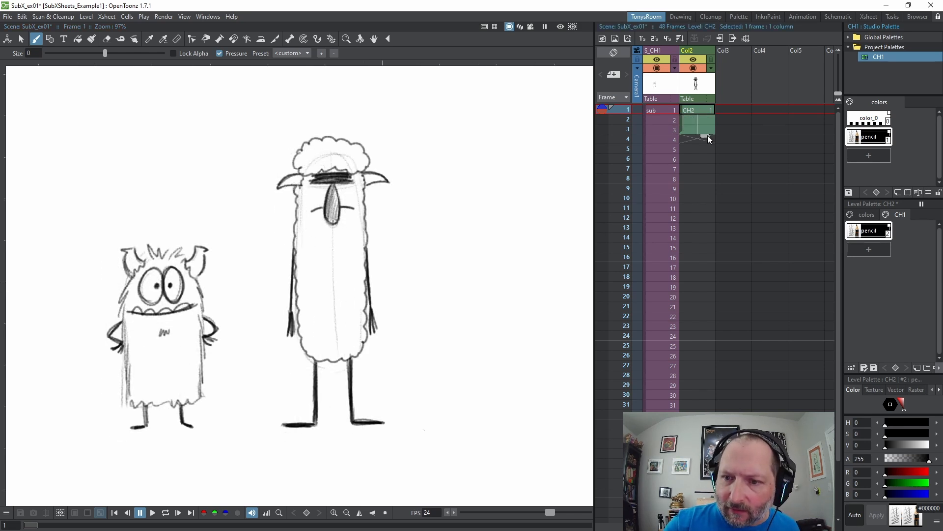
Lock the S_CH1 column and select the CH2 cell at frame 1 of Col2
left_click_drag(706, 110, 671, 122)
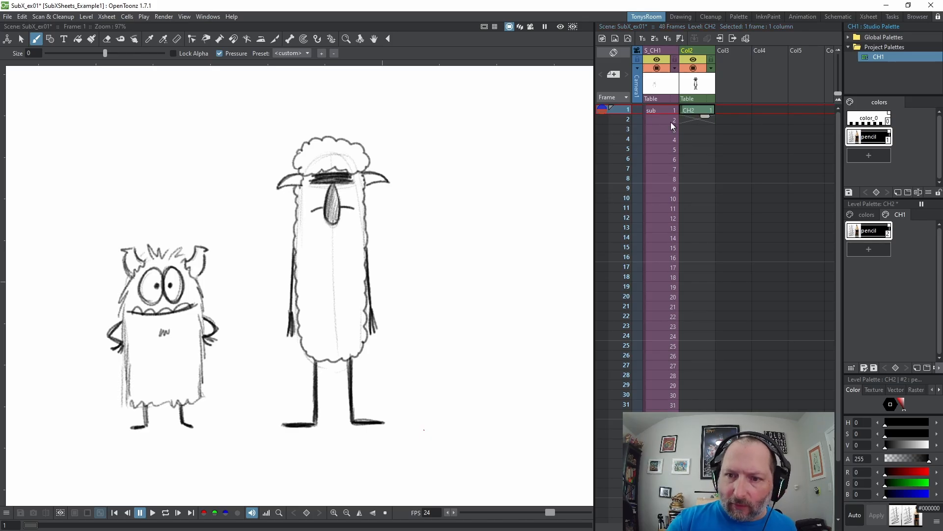
left_click(675, 59)
left_click(695, 110)
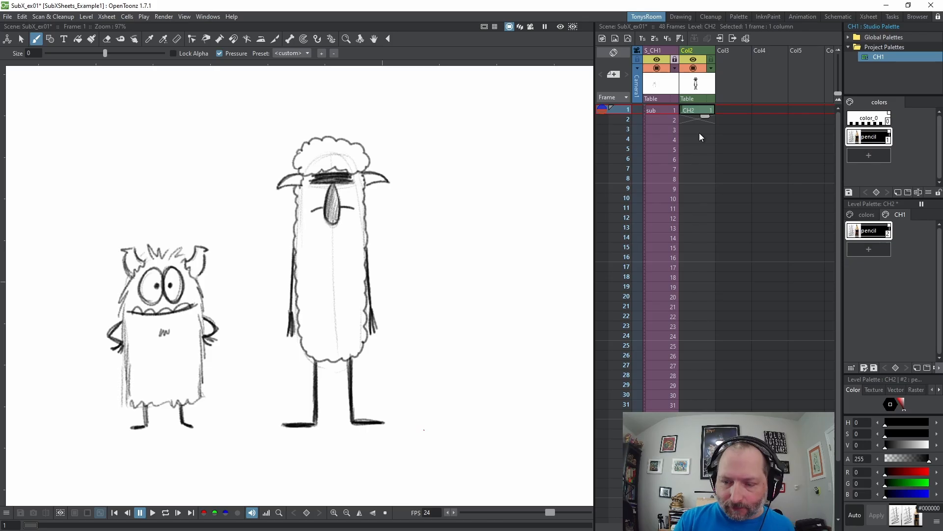
left_click_drag(704, 117, 707, 165)
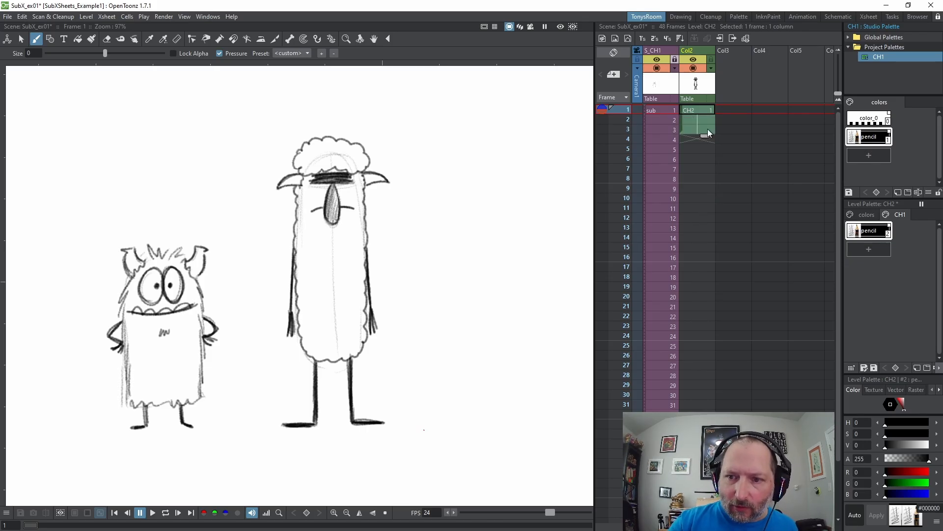
left_click_drag(708, 132, 707, 158)
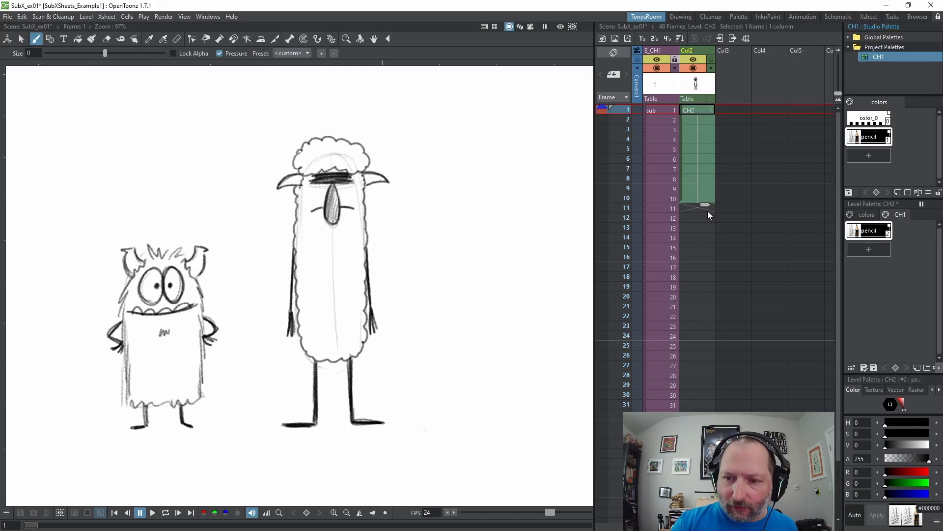
left_click_drag(708, 210, 703, 108)
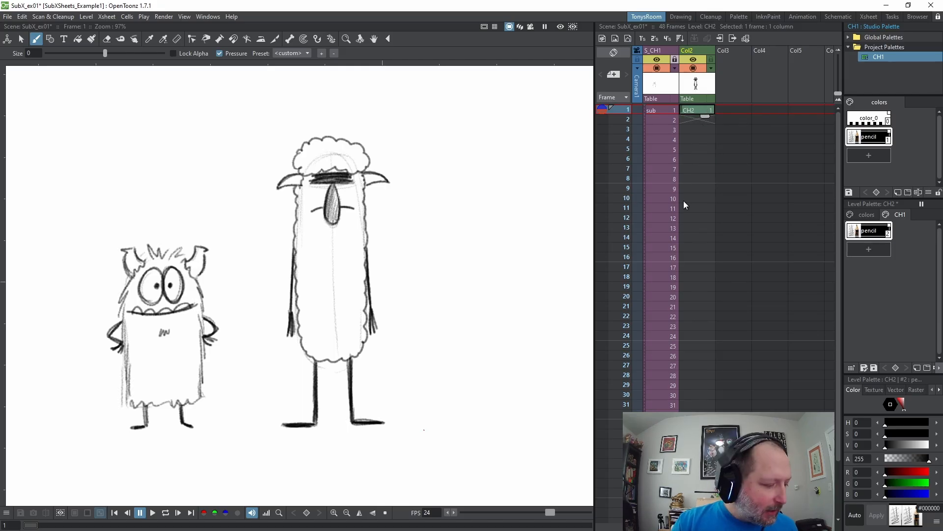
Extend the exposure of CH2 drawing 1 through frame 15 of Col2 and go to frame 15
key("apostrophe")
key("apostrophe")
key("apostrophe")
key("apostrophe")
key("apostrophe")
key("apostrophe")
key("apostrophe")
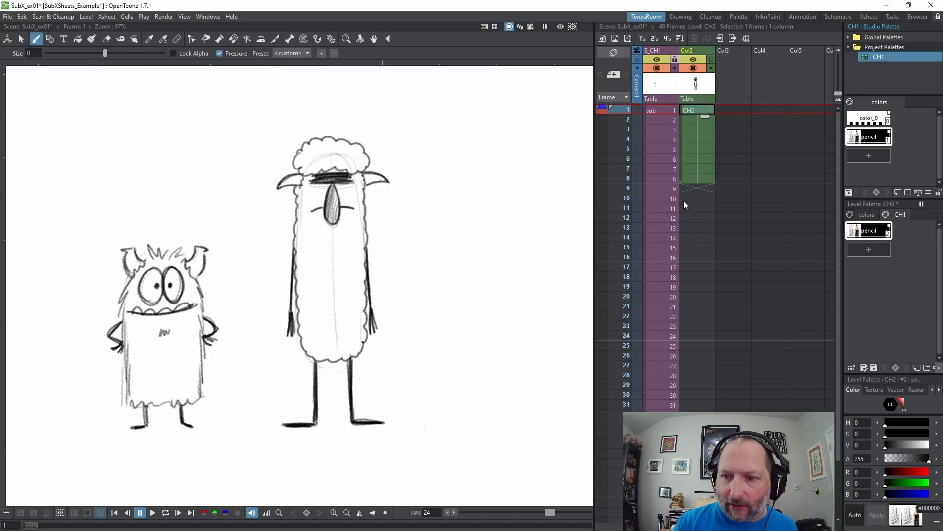
key("apostrophe")
key("apostrophe")
key("apostrophe")
key("apostrophe")
key("apostrophe")
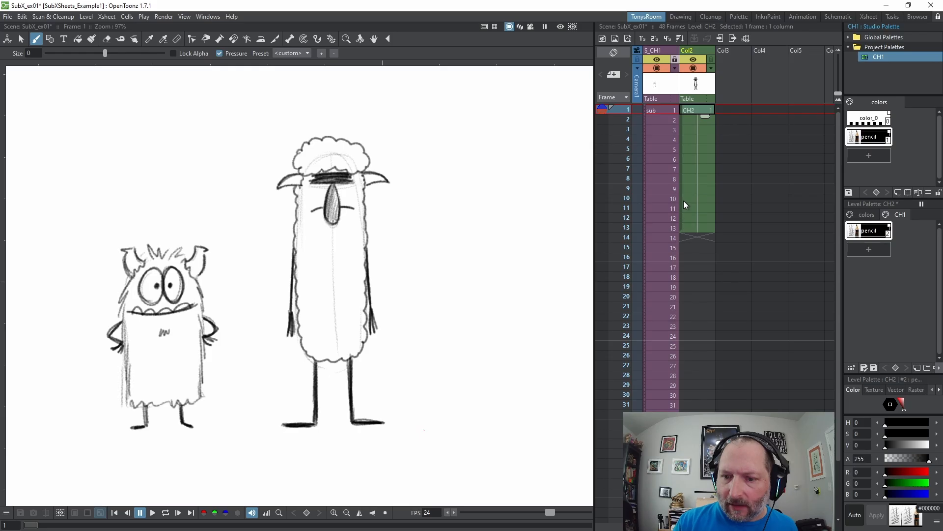
key("apostrophe")
key("apostrophe")
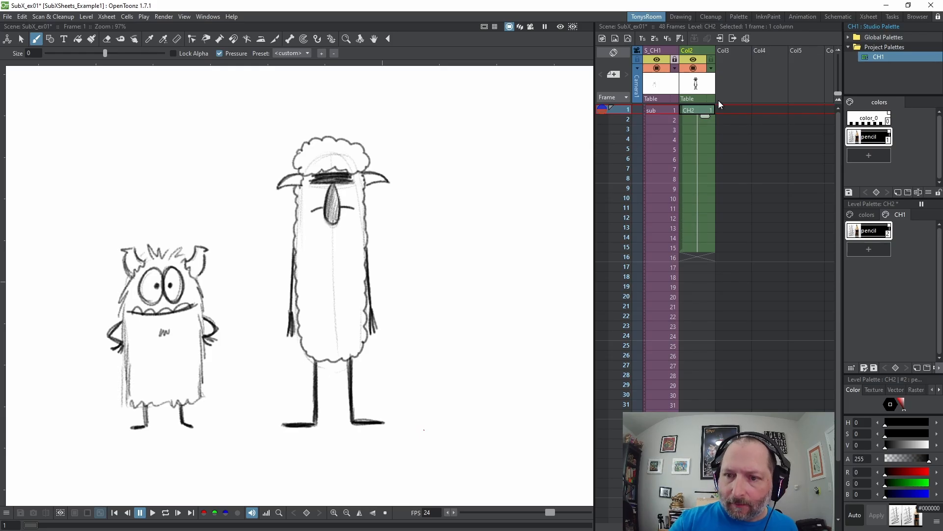
key("l")
key("l")
left_click(706, 108)
key("l")
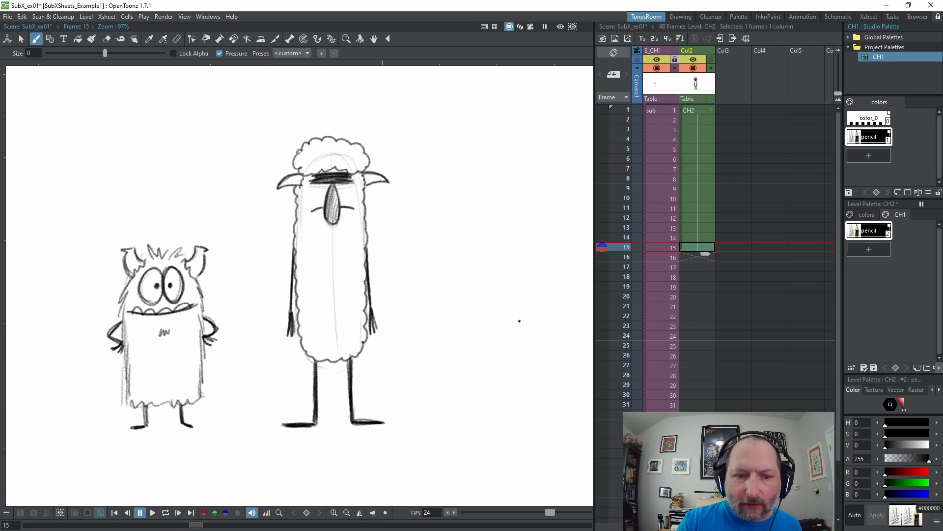
key("space")
left_click_drag(408, 327, 420, 347)
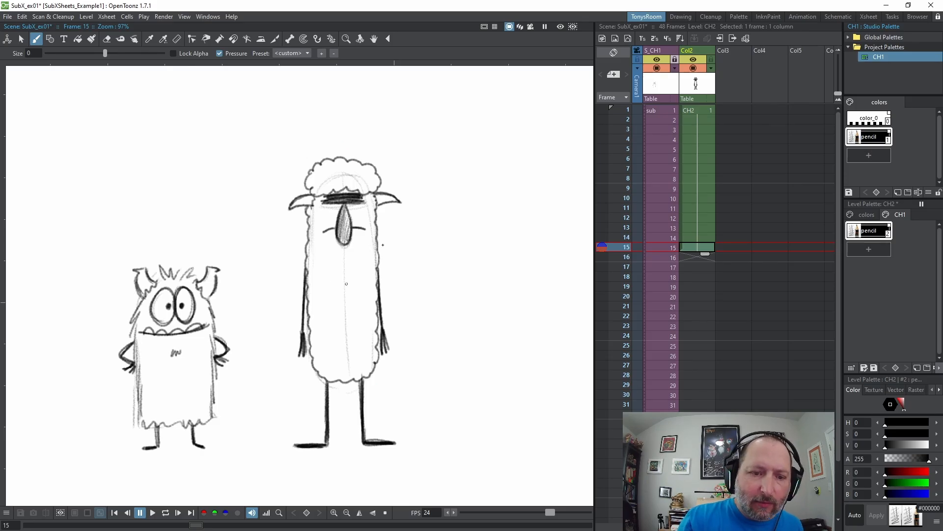
key("s")
left_click_drag(314, 132, 269, 221)
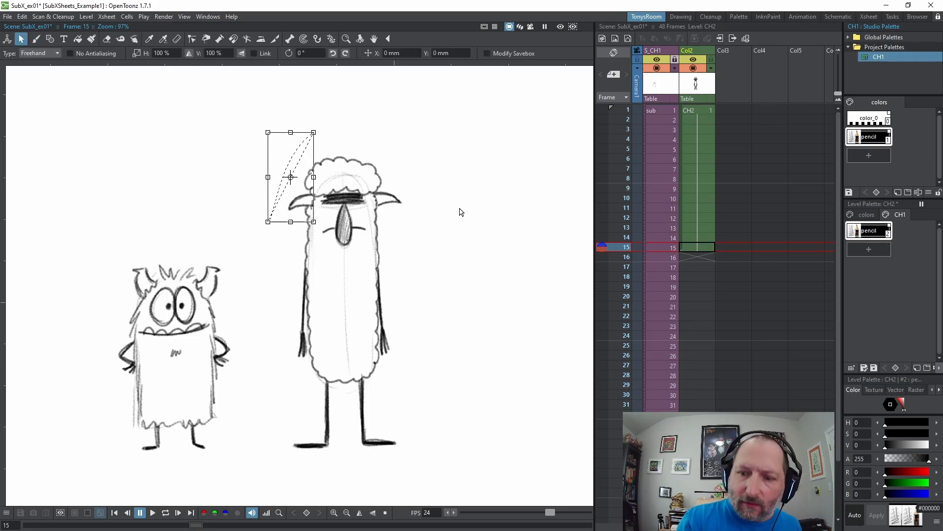
left_click(451, 294)
key("b")
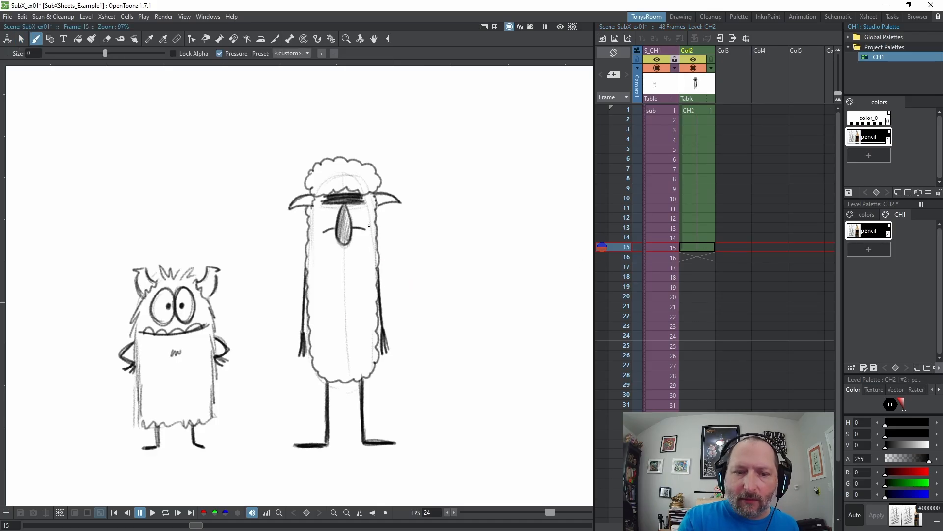
Create a blank CH2 drawing at frame 15 and show frame 1 as its onion skin
key("alt+d")
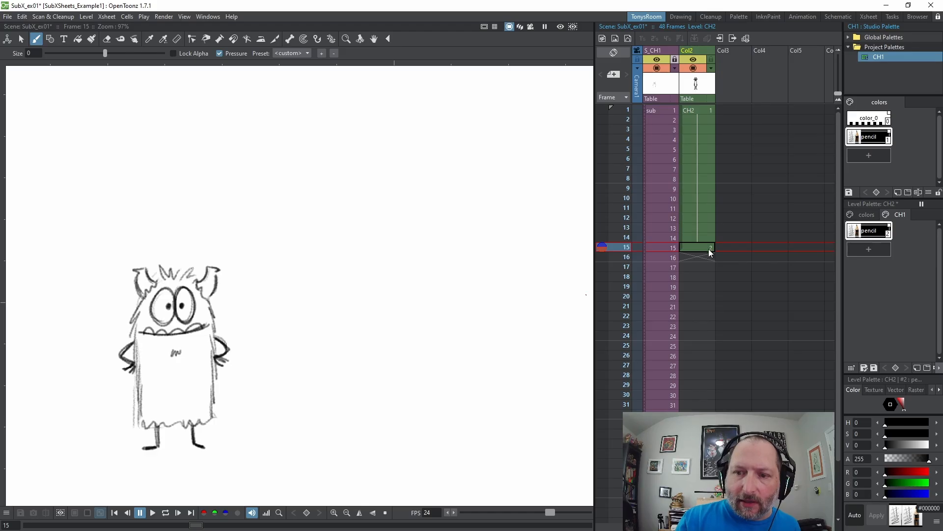
left_click(602, 109)
left_click(602, 109)
left_click(603, 109)
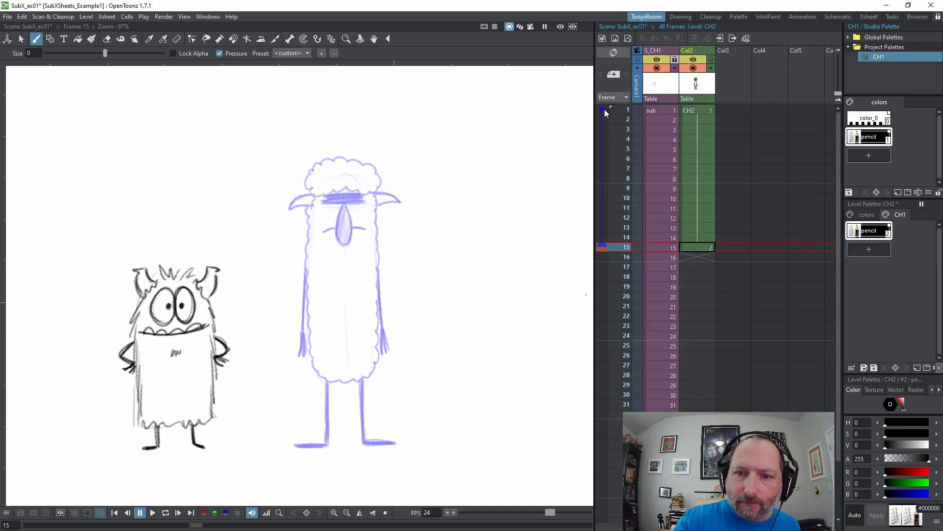
Copy the whole woolly character from frame 1 using a freehand selection and paste it into the CH2 drawing at frame 15
left_click(707, 110)
key("s")
mouse_move(322, 133)
left_mouse_down()
mouse_move(387, 476)
mouse_move(347, 119)
left_mouse_up()
left_click(22, 16)
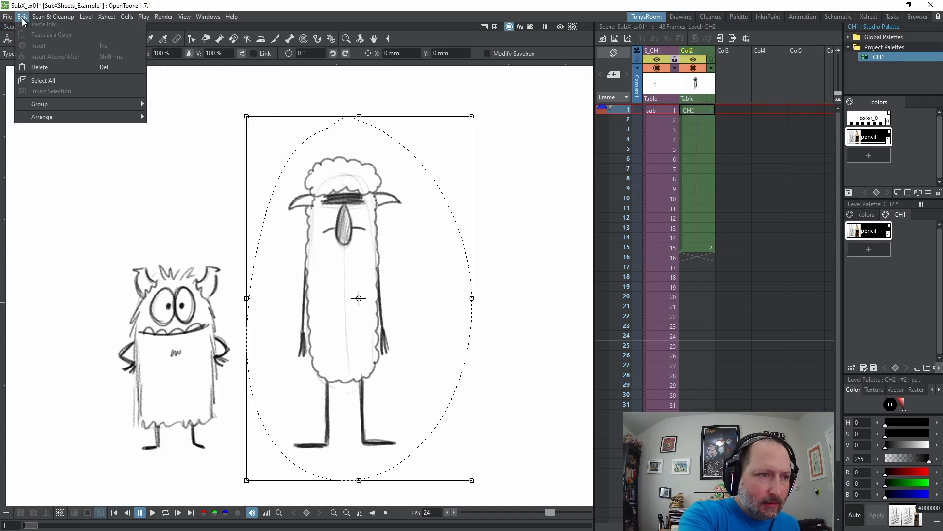
left_click(41, 66)
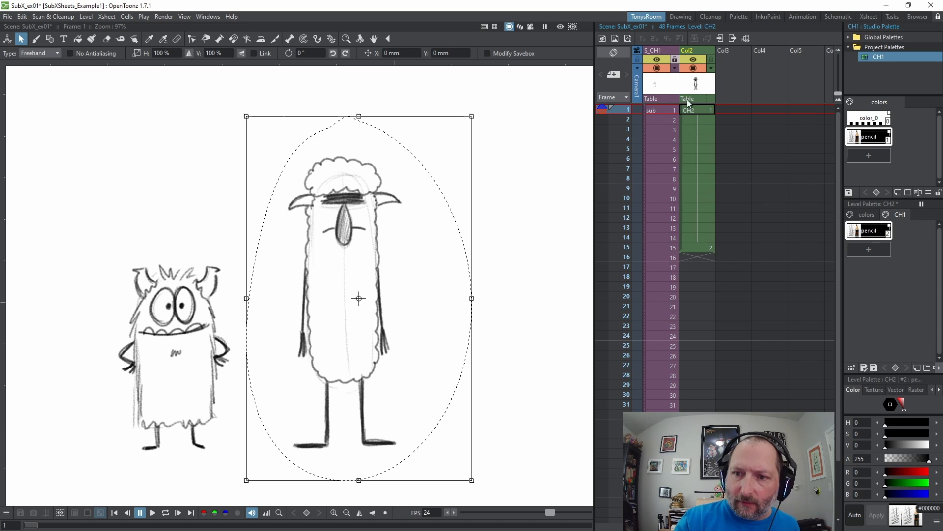
key("period")
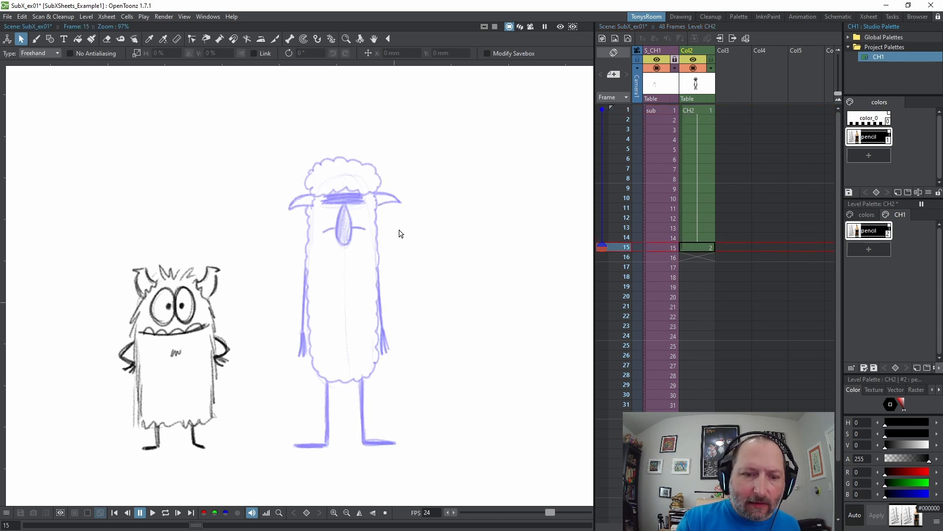
left_click(22, 18)
left_click(36, 67)
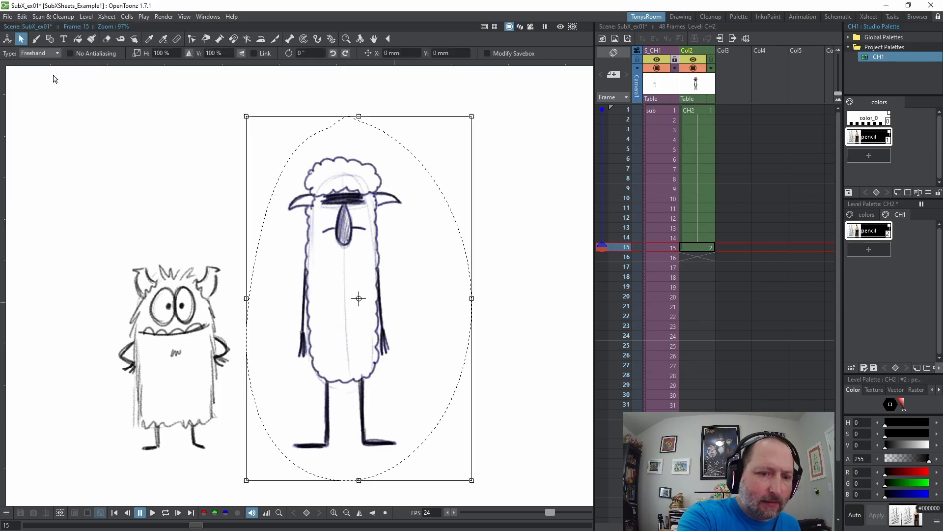
Erase the woolly character's hanging arm nearest the empty side of the frame 15 drawing and sketch a hand on top of its head
left_click(516, 287)
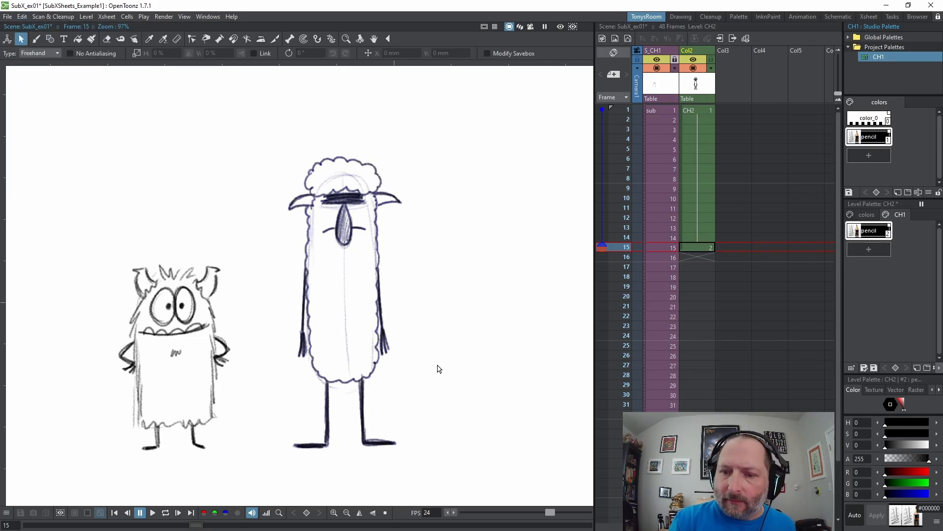
key("a")
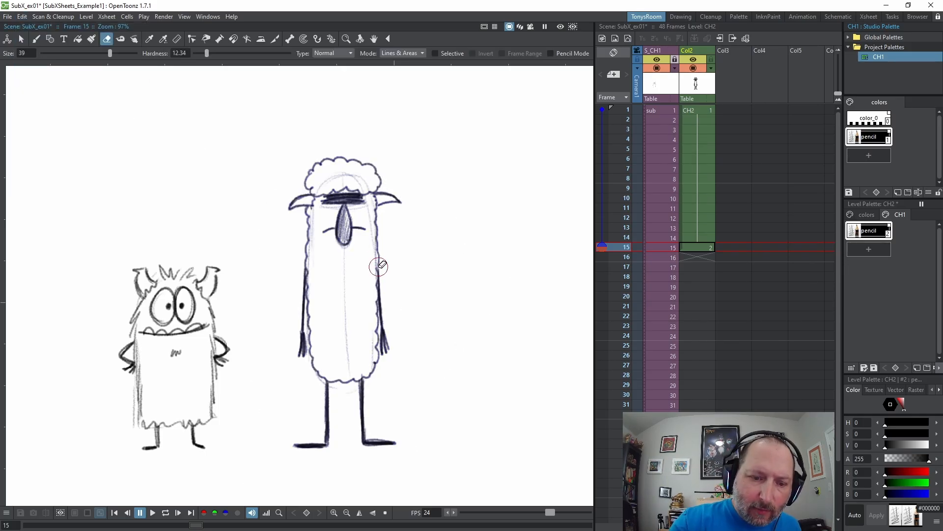
left_click_drag(378, 268, 387, 350)
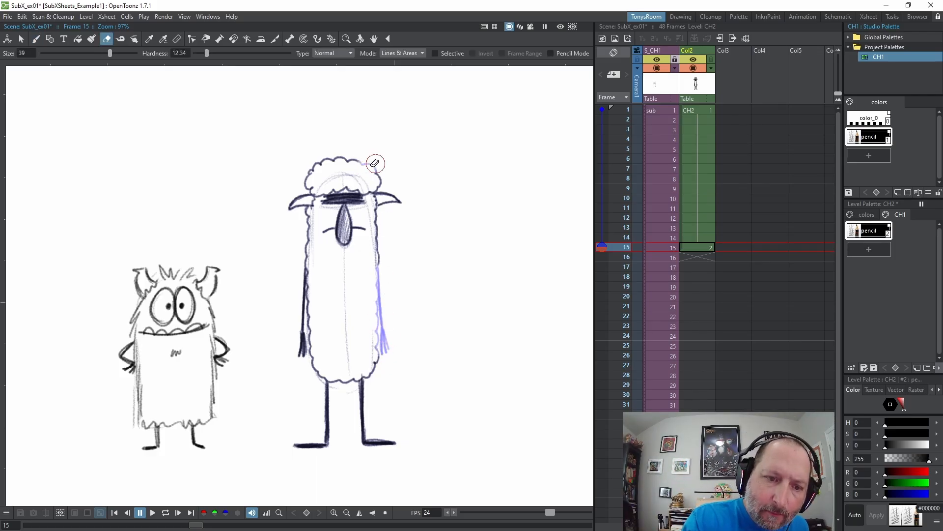
key("b")
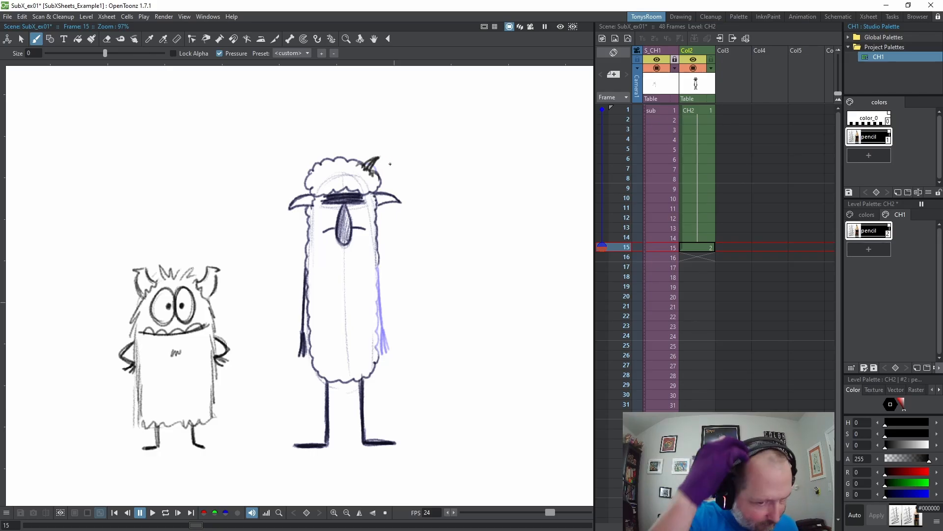
Erase the construction lines inside the woolly head in the CH2 drawings, checking frames 1 and 15 against each other
key("a")
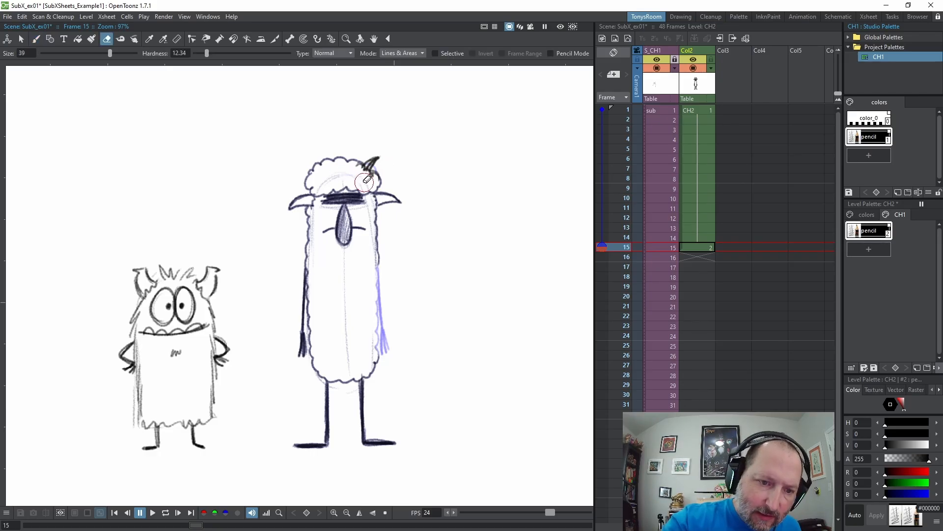
key("comma")
left_click_drag(335, 177, 363, 180)
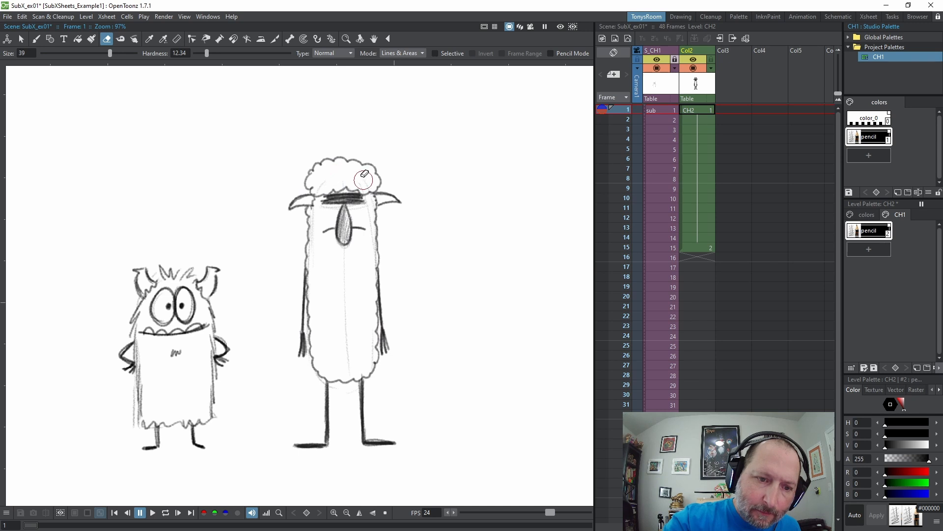
key("period")
key("comma")
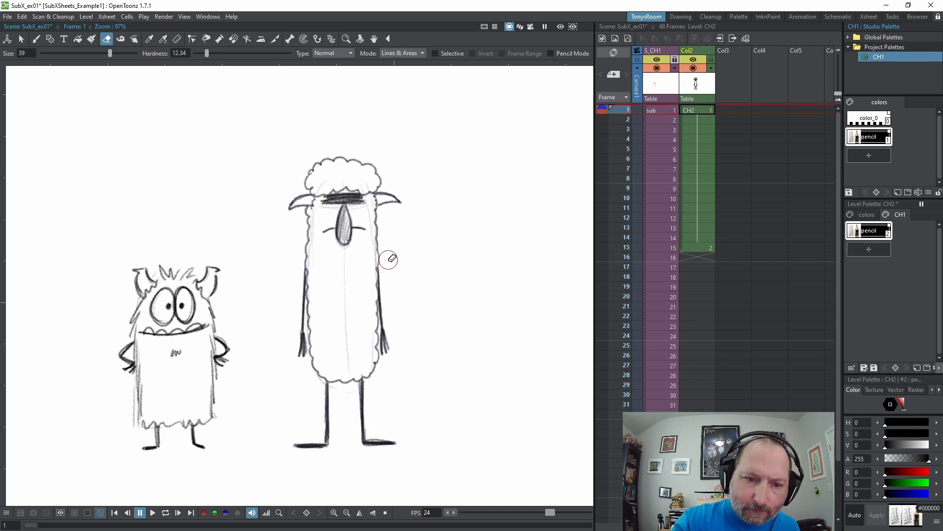
Draw a raised, bent arm at frame 15 from the side of the body out to an elbow and up to the hand
key("b")
key("period")
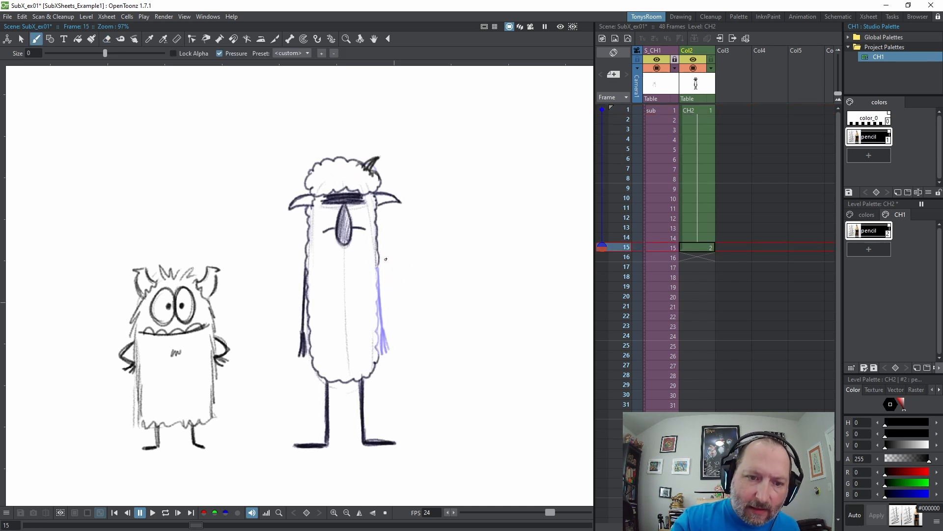
key("comma")
key("period")
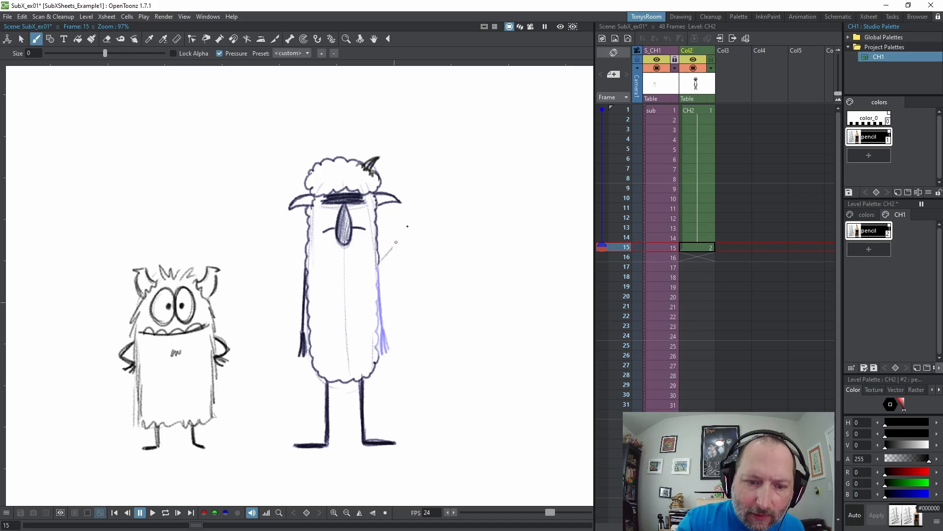
left_click_drag(408, 226, 414, 214)
mouse_move(378, 262)
left_mouse_down()
mouse_move(415, 209)
mouse_move(402, 235)
left_mouse_up()
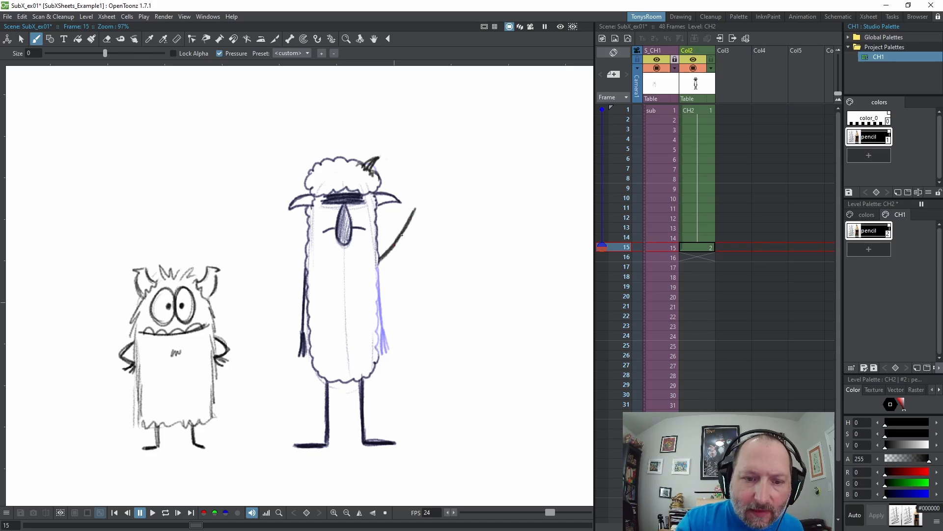
key("ctrl+space")
left_click_drag(426, 337, 328, 375)
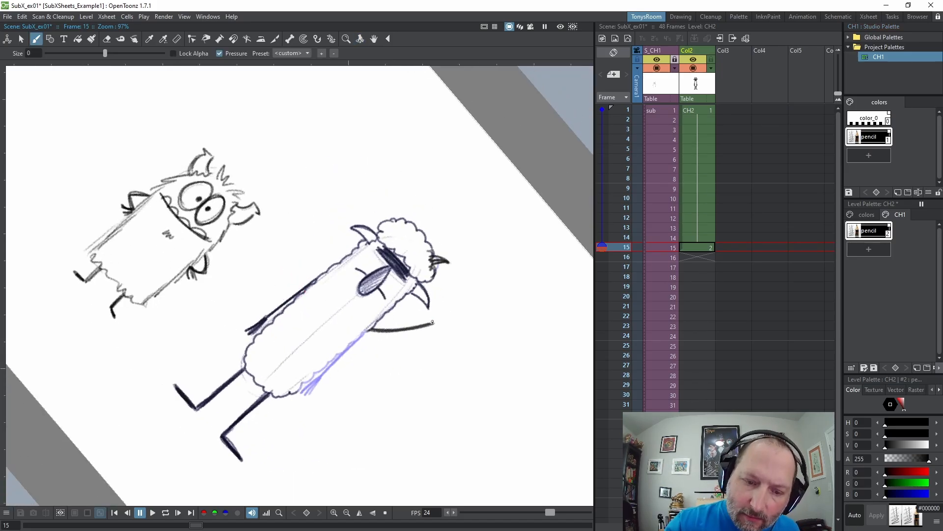
mouse_move(432, 322)
left_mouse_down()
mouse_move(449, 264)
mouse_move(434, 322)
left_mouse_up()
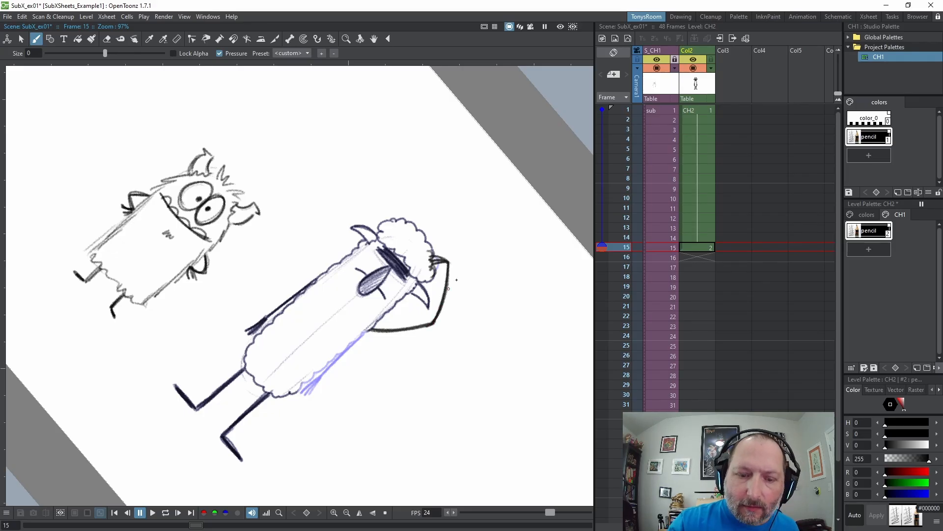
Erase the raised arm's upper section at frame 15 and redraw it shorter, from the elbow to a higher shoulder point
key("ctrl+space")
left_click_drag(448, 288, 392, 88)
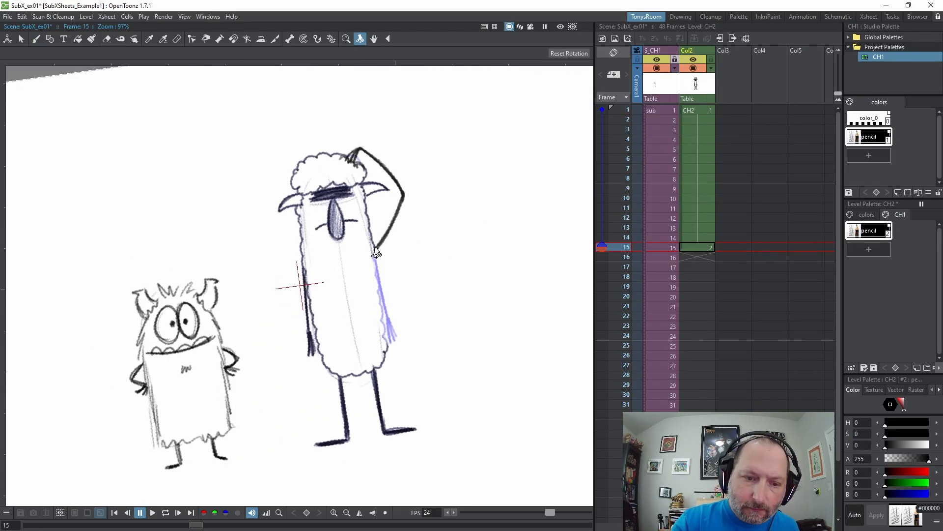
key("b")
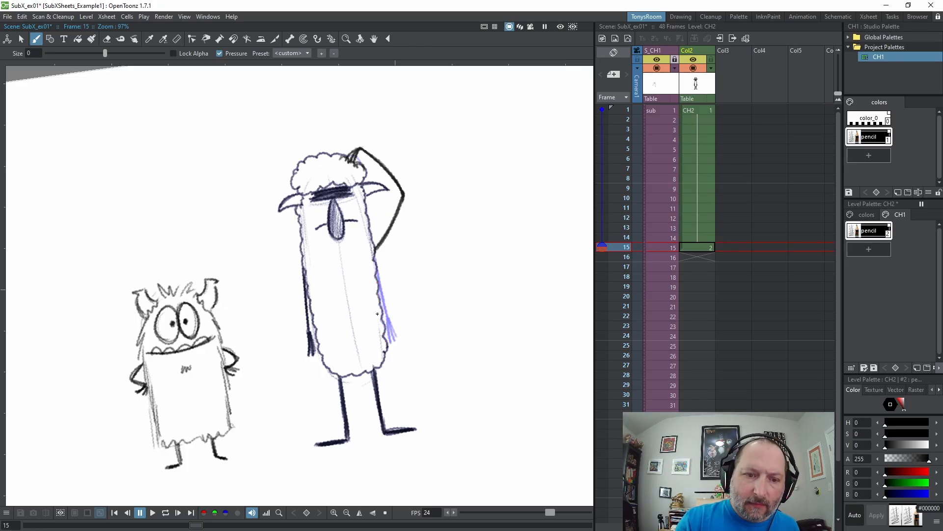
key("a")
left_click_drag(372, 250, 397, 206)
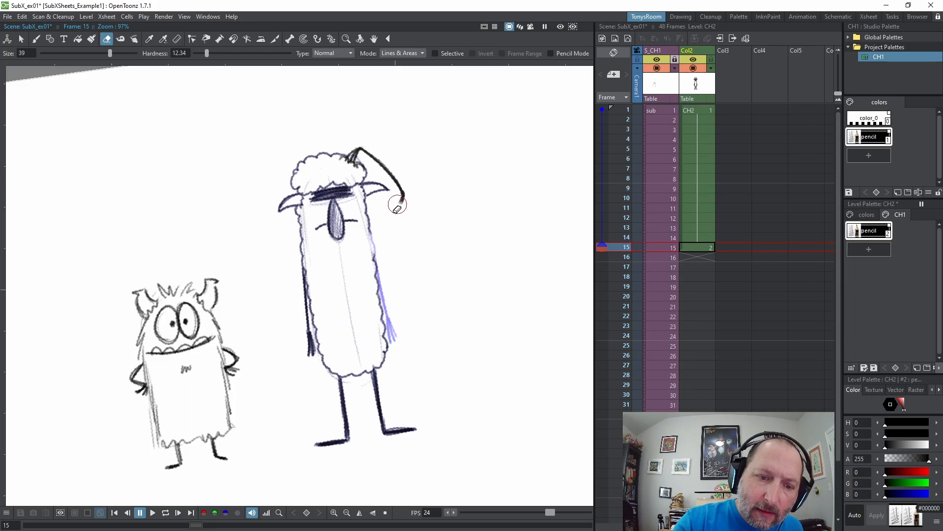
key("b")
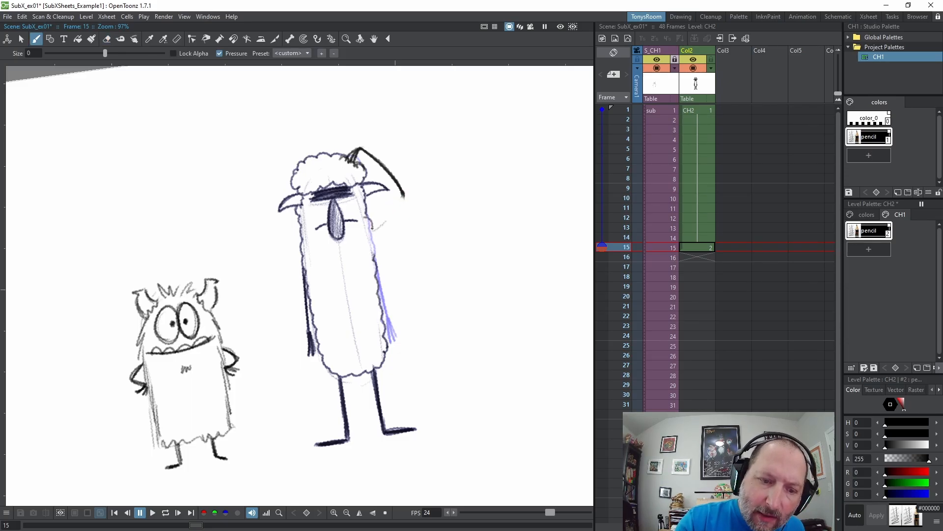
left_click_drag(372, 236, 375, 258)
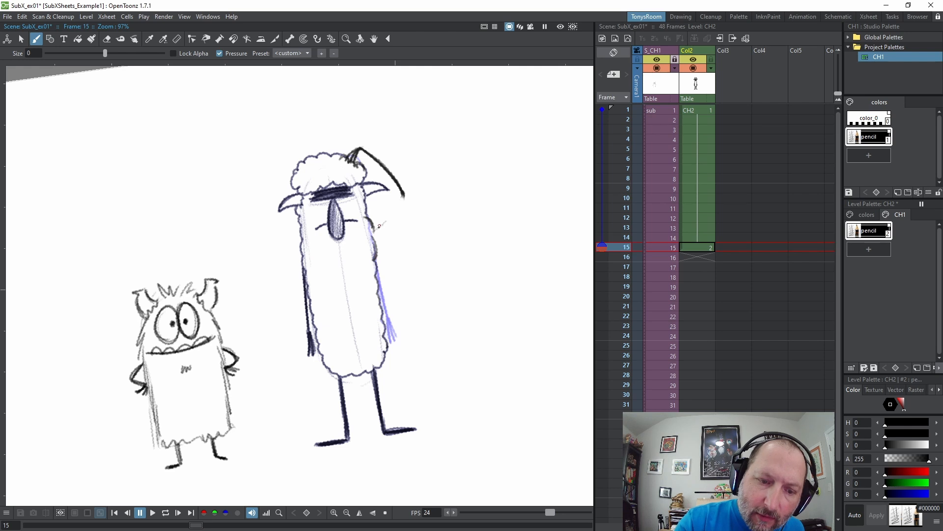
mouse_move(387, 219)
left_mouse_down()
mouse_move(401, 196)
mouse_move(376, 227)
mouse_move(402, 195)
mouse_move(390, 214)
left_mouse_up()
key("a")
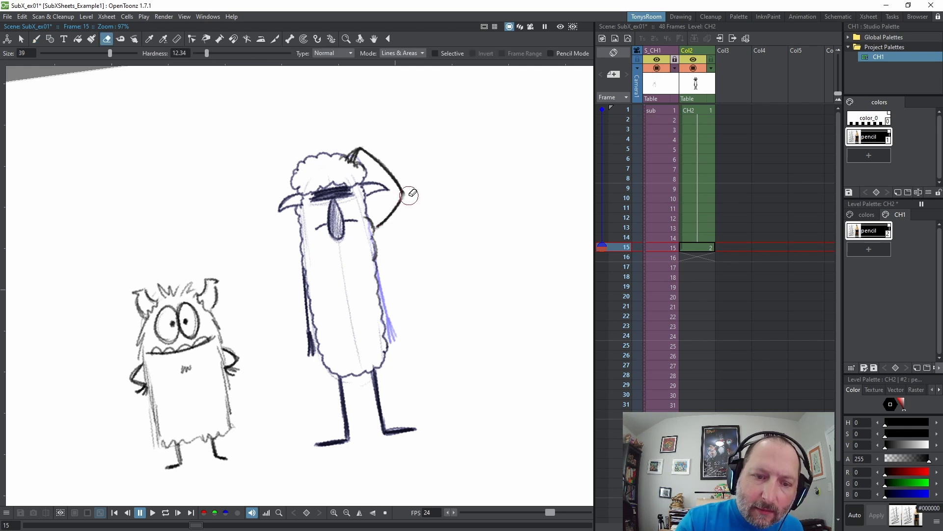
key("b")
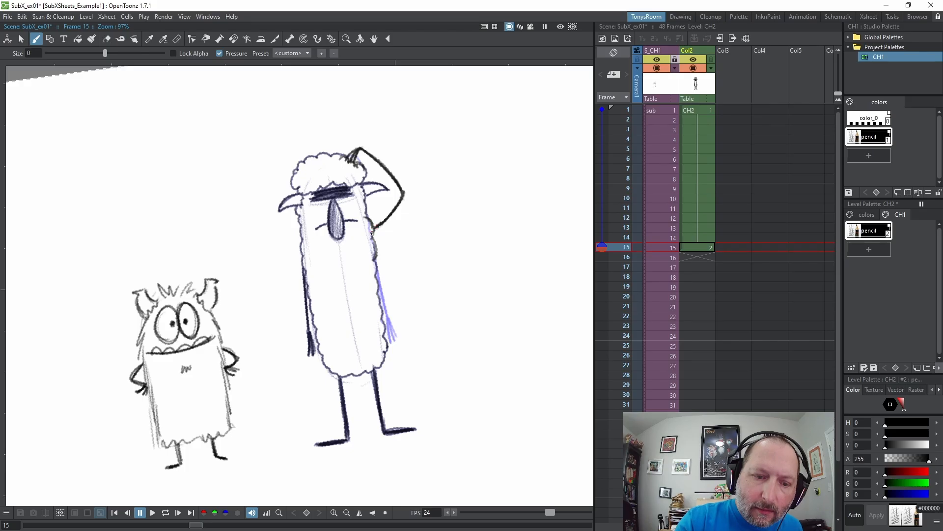
Clean up the body outline at the raised arm's shoulder and extend the arm line to meet the body
key("comma")
key("period")
key("a")
mouse_move(373, 242)
left_mouse_down()
mouse_move(375, 254)
mouse_move(370, 230)
left_mouse_up()
key("b")
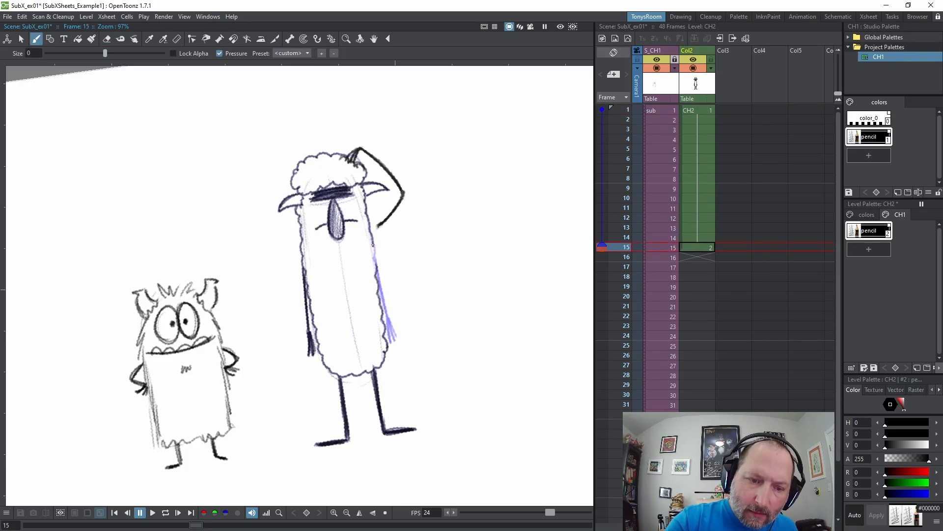
left_click_drag(380, 223, 371, 229)
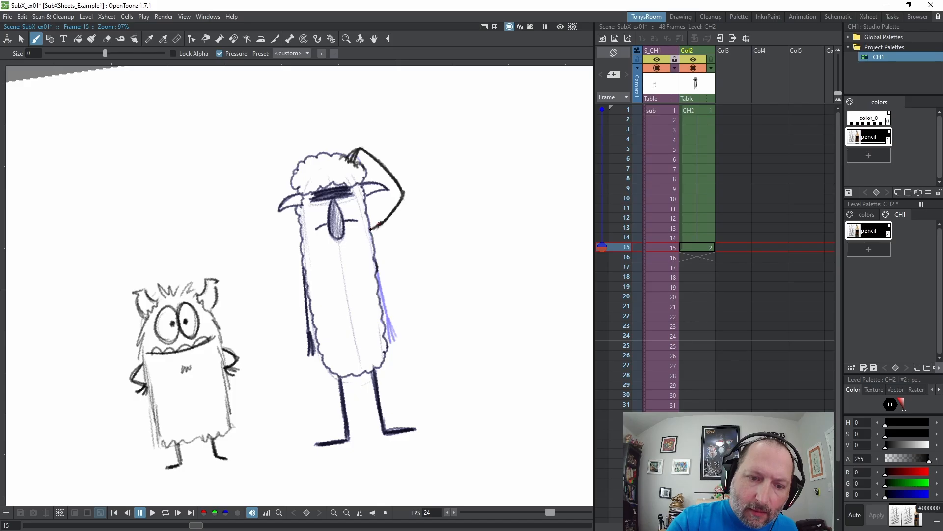
Flip between the lowered-arm and raised-arm CH2 drawings to check how the arm movement reads
key("comma")
key("period")
key("comma")
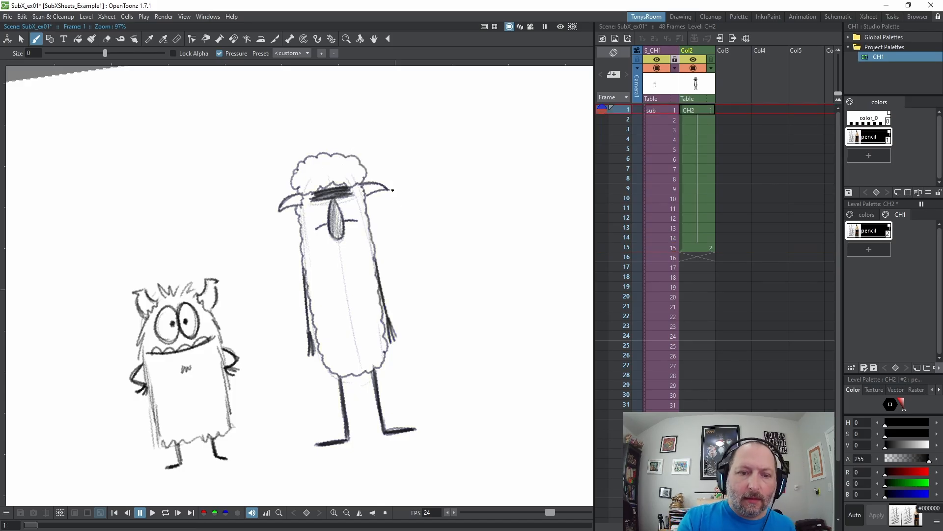
key("period")
key("comma")
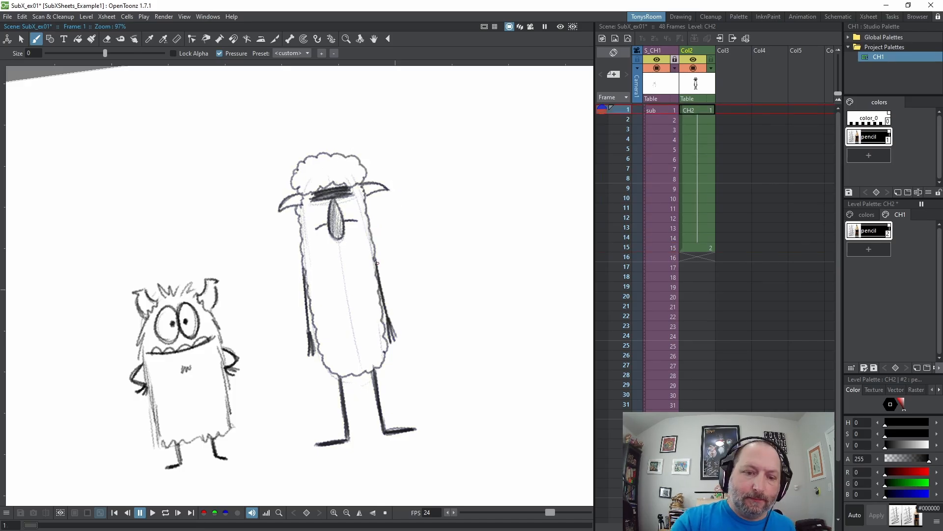
key("period")
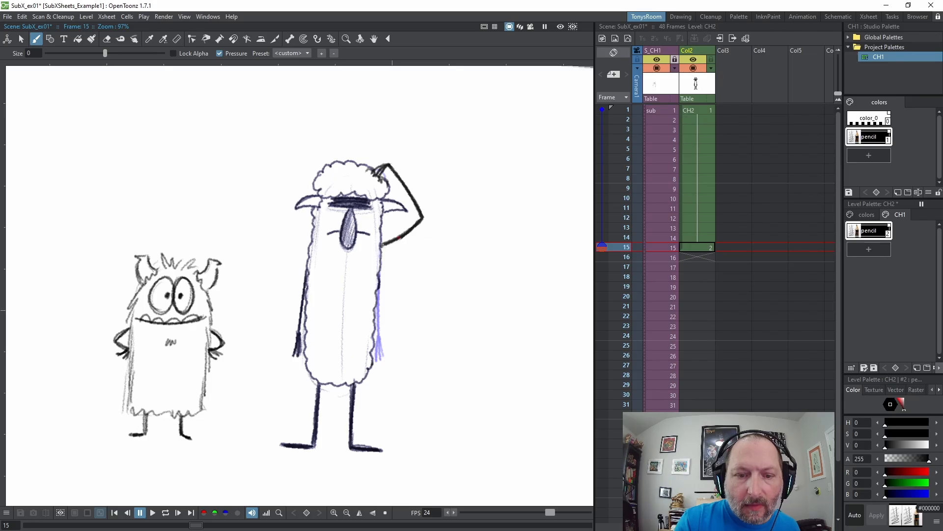
key("comma")
key("period")
key("alt+r")
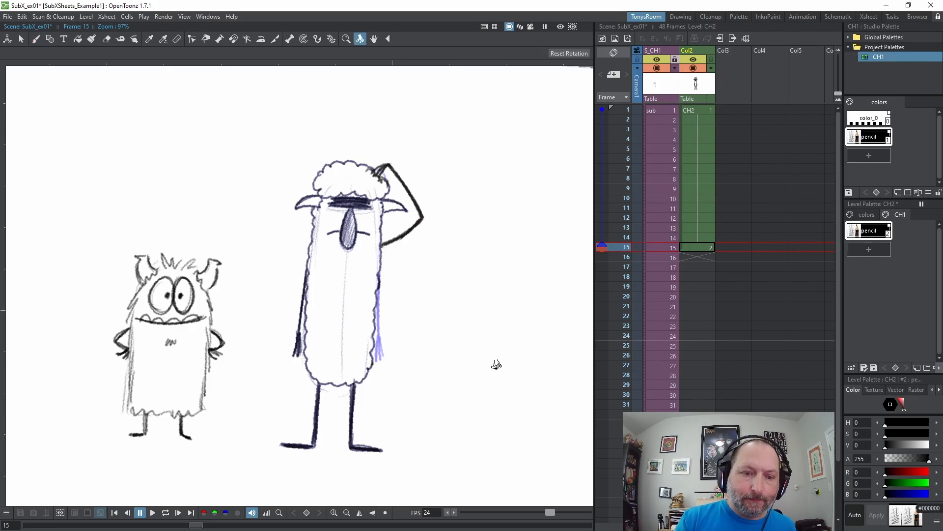
left_click_drag(495, 364, 474, 250)
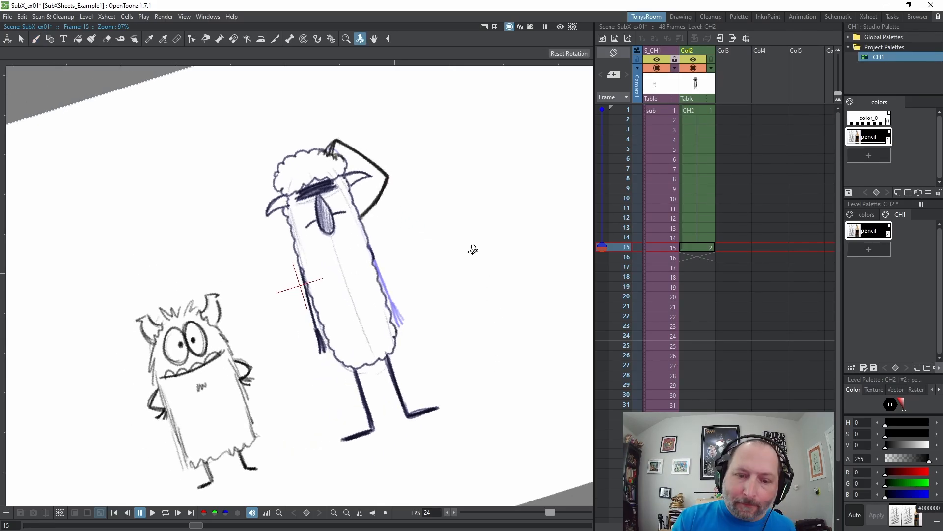
left_click_drag(510, 395, 491, 425)
key("space")
left_click_drag(504, 372, 504, 352)
key("comma")
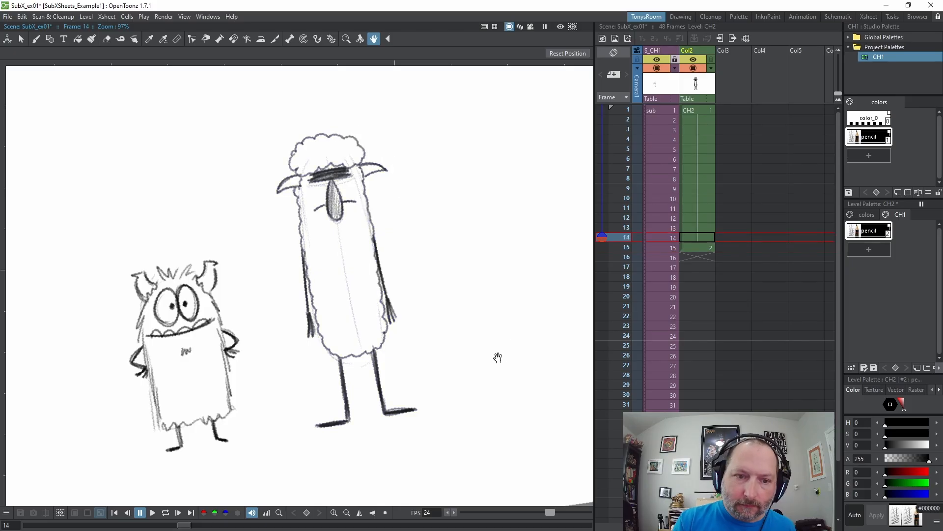
key("period")
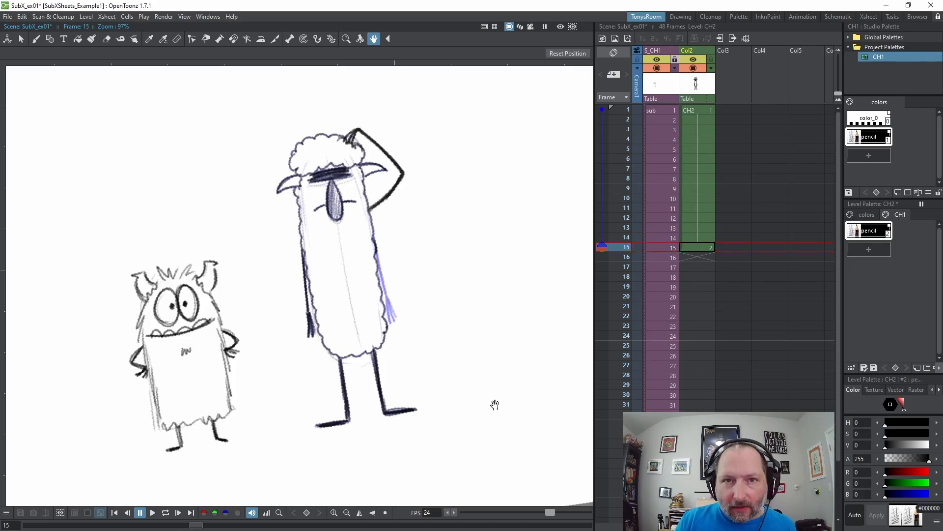
Step from frame 1 to frame 13 of Col2 and create a blank CH2 drawing there
left_click(706, 111)
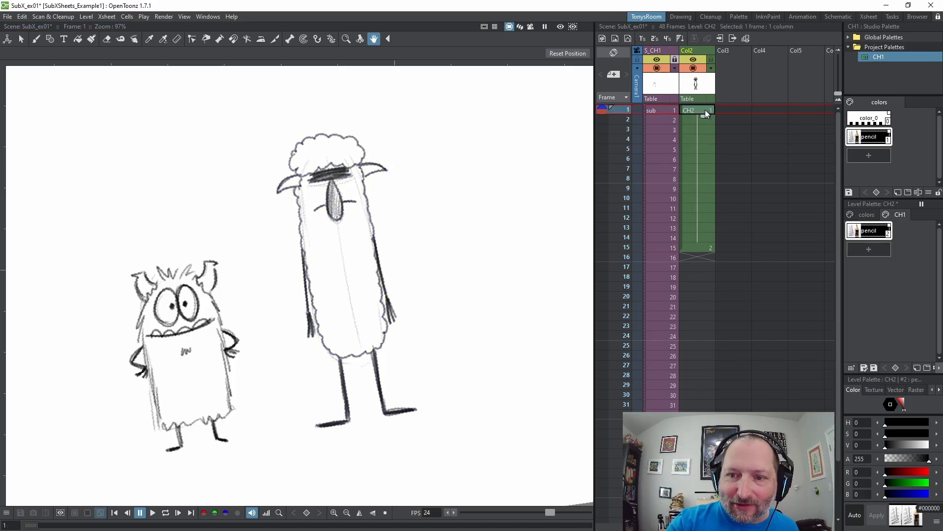
key("period")
key("period")
key("period")
key("period")
key("period")
key("period")
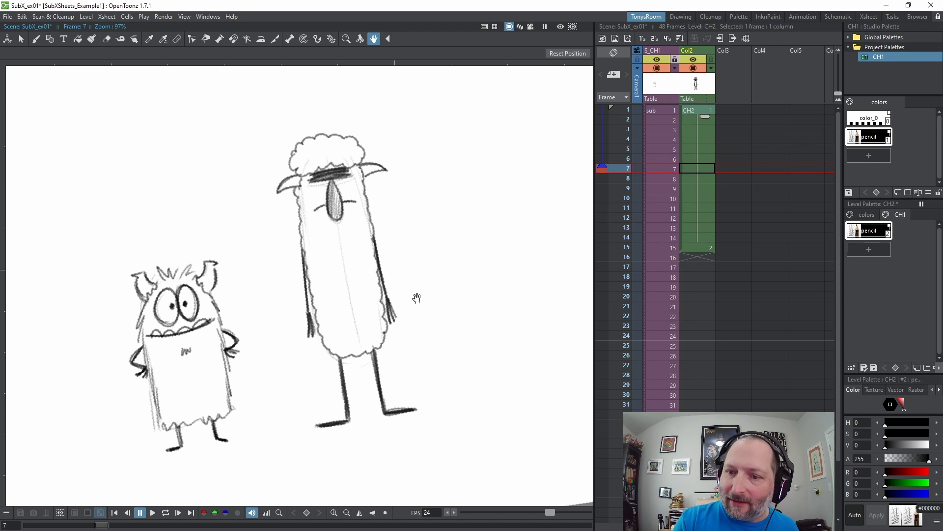
left_click_drag(417, 297, 432, 327)
key("period")
key("period")
key("period")
key("period")
key("period")
key("period")
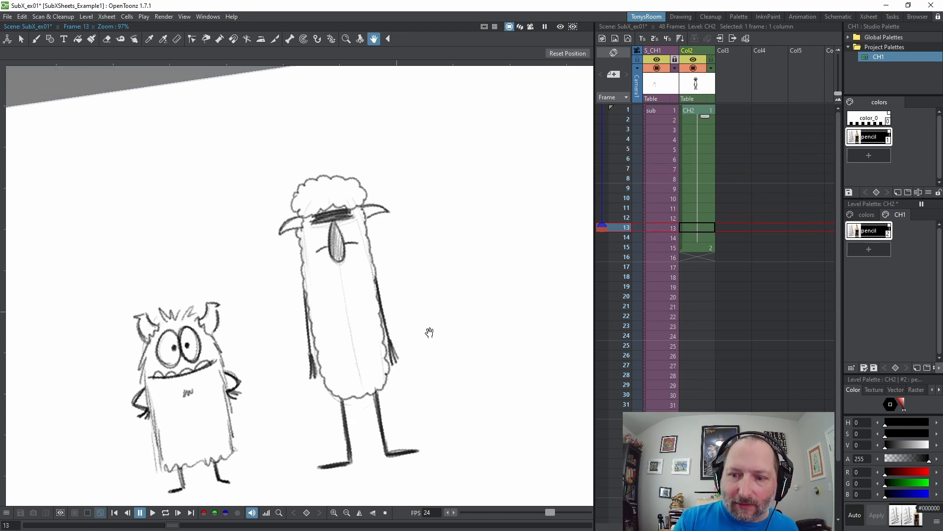
key("b")
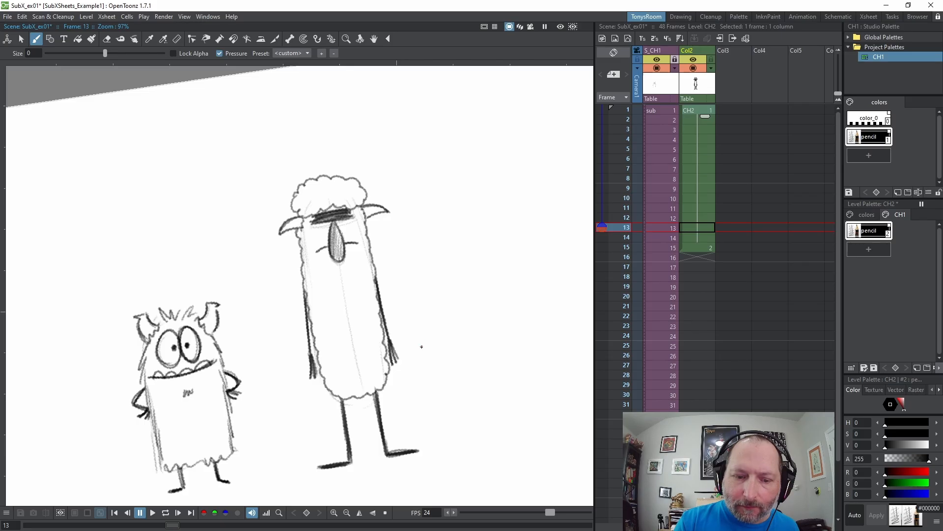
key("alt+n")
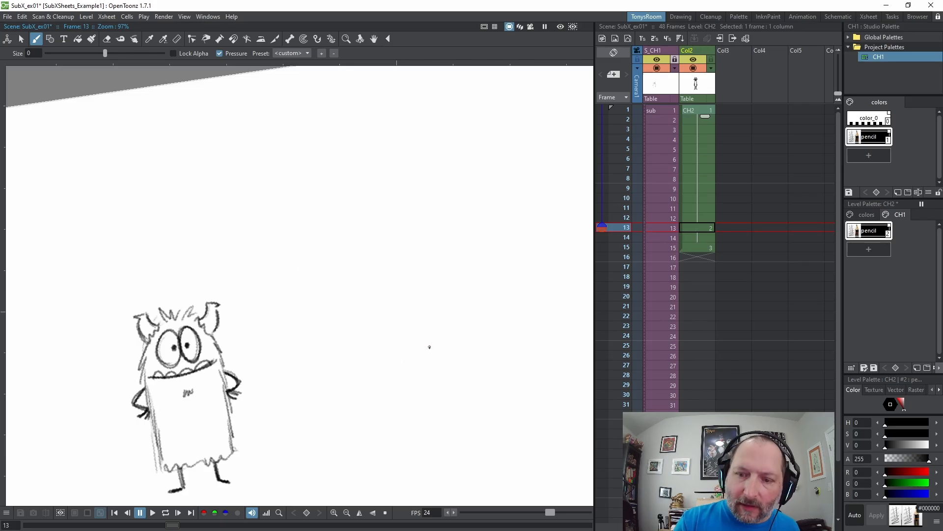
key("comma")
key("period")
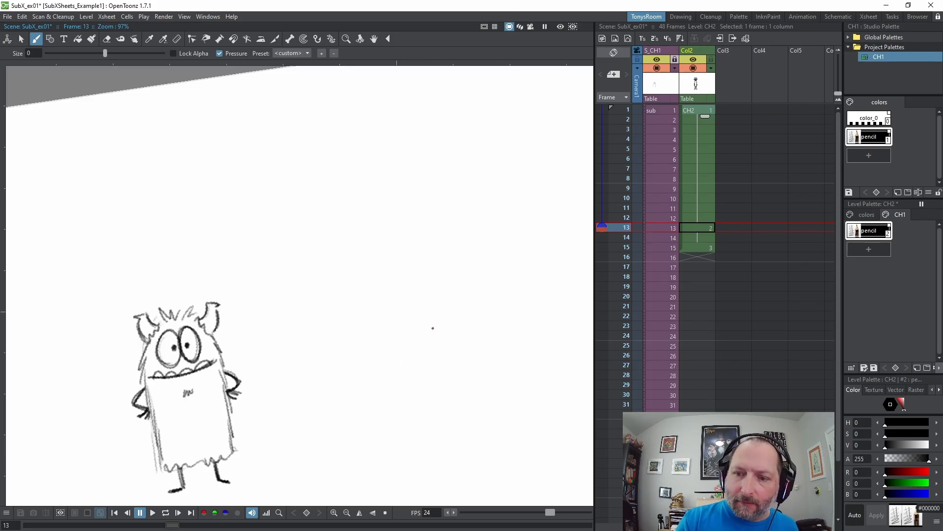
Copy the woolly character from the frame 1 drawing with a freehand selection and paste it into the blank CH2 drawing at frame 13
key("alt+comma")
key("s")
mouse_move(318, 143)
left_mouse_down()
mouse_move(411, 480)
mouse_move(354, 129)
left_mouse_up()
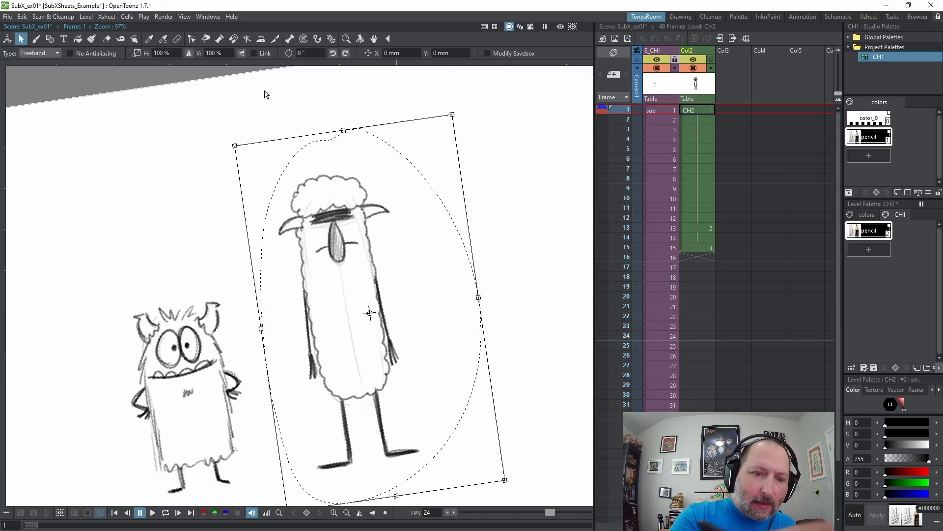
left_click(21, 18)
left_click(41, 63)
key("period")
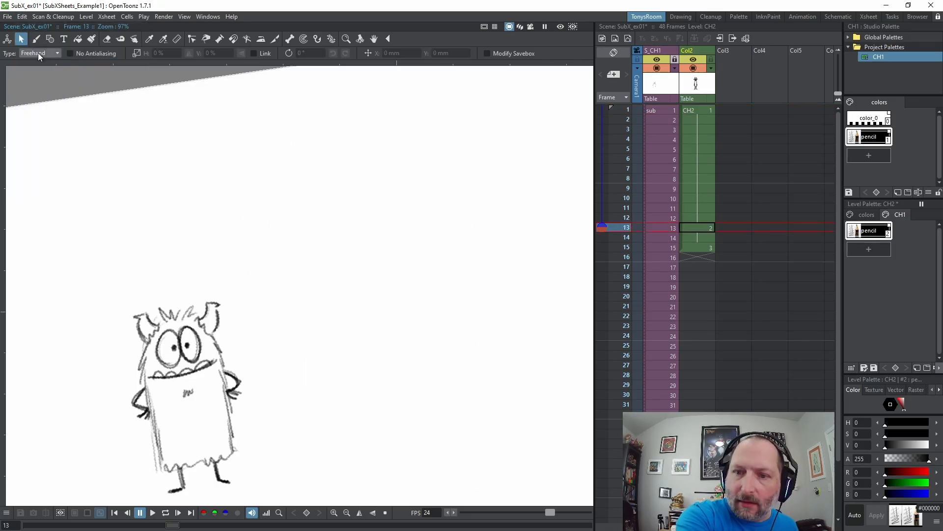
left_click(23, 18)
left_click(50, 72)
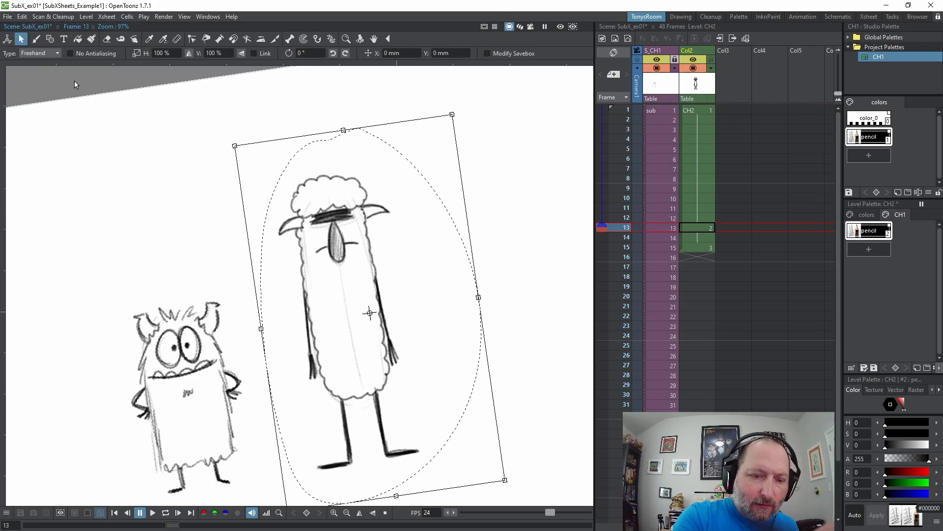
left_click(522, 275)
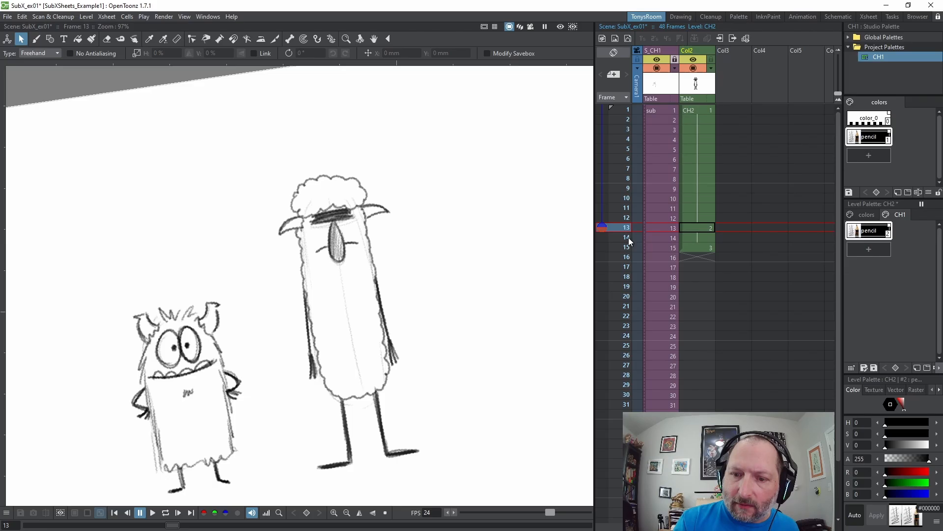
Set up onion skinning around frame 13, with the earlier reference at frame 11 and the following one at frame 15
left_click(602, 247)
left_click(603, 111)
key("Up")
key("Up")
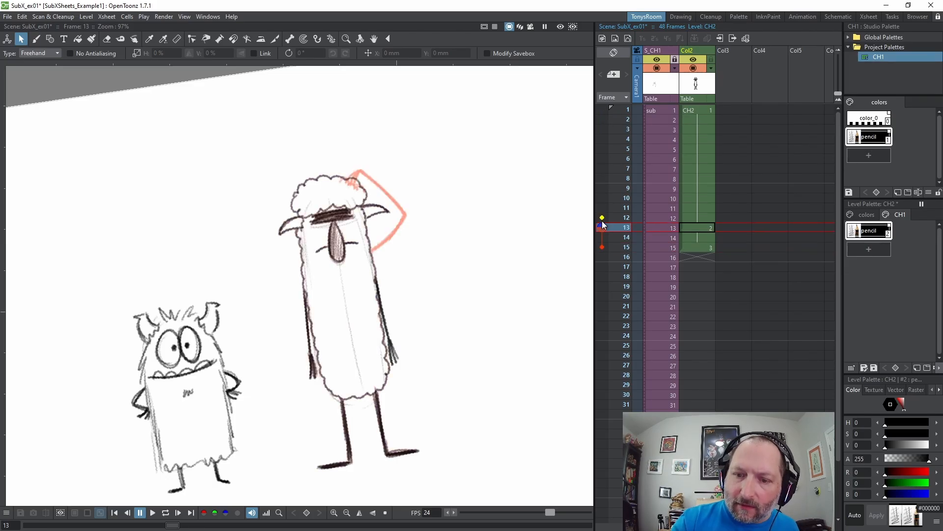
left_click(603, 110)
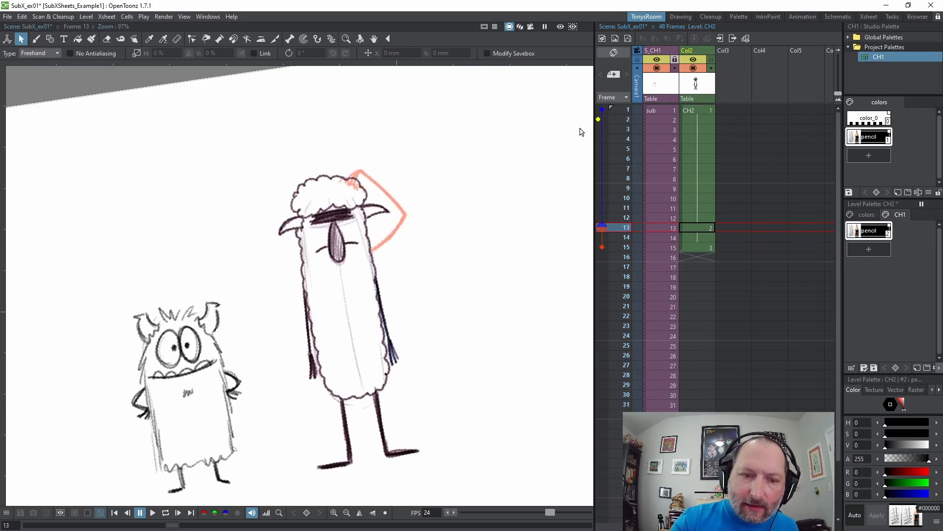
left_click_drag(603, 110, 603, 208)
Brush in the half-raised arm at frame 13 and the fully raised arm with open fingers at frame 17
key("b")
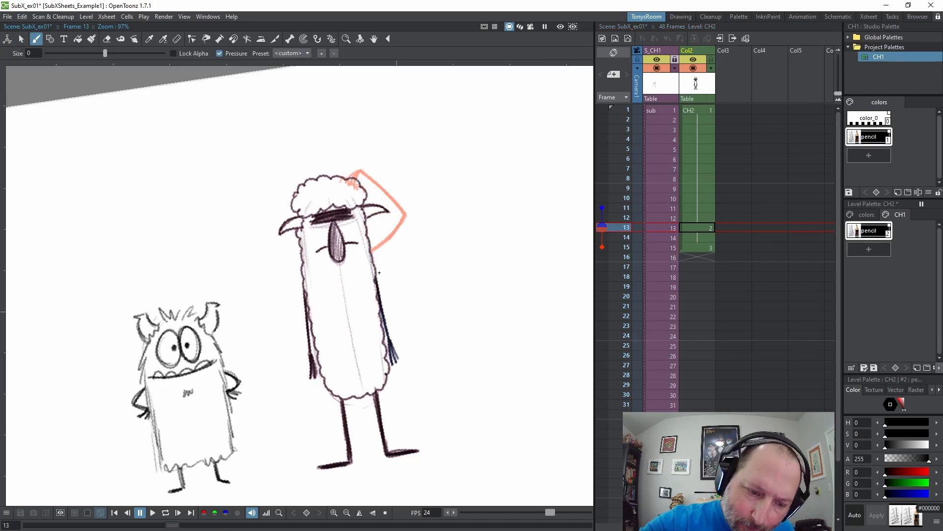
mouse_move(409, 283)
left_mouse_down()
mouse_move(377, 268)
mouse_move(414, 290)
mouse_move(420, 324)
left_mouse_up()
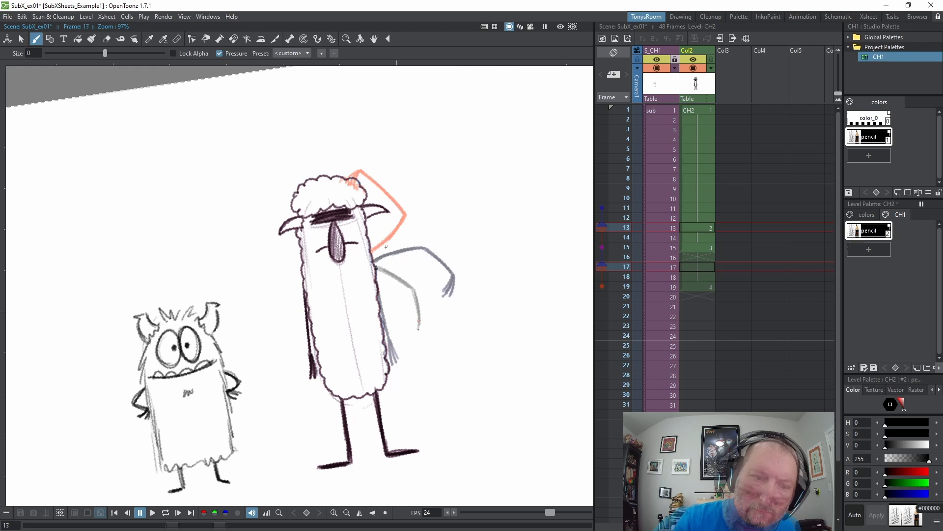
mouse_move(372, 249)
left_mouse_down()
mouse_move(421, 214)
mouse_move(413, 143)
mouse_move(428, 146)
left_mouse_up()
key("period")
key("comma")
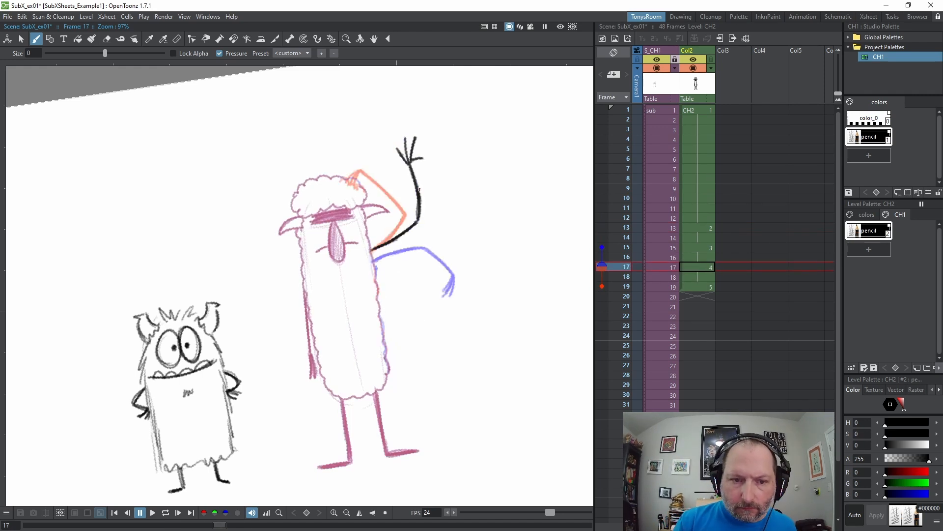
Draw the bent arm with its hand on the head in the CH2 drawings from frame 19 on, varying the hand slightly
key("alt+d")
key("period")
left_click_drag(357, 171, 343, 182)
left_click_drag(357, 171, 403, 213)
left_click_drag(373, 249, 401, 212)
key("period")
key("alt+d")
mouse_move(358, 171)
left_mouse_down()
mouse_move(344, 185)
mouse_move(364, 203)
mouse_move(342, 184)
left_mouse_up()
key("comma")
key("period")
key("period")
left_click_drag(357, 172, 351, 189)
Paste the copied artwork into the hand-on-head drawings, touch up the shoulder line, and flip through the frames to compare them
key("comma")
left_click(22, 17)
left_click_drag(378, 263, 372, 246)
left_click(45, 64)
key("period")
key("ctrl+v")
left_click(22, 17)
left_click(43, 64)
key("period")
key("ctrl+v")
key("a")
key("b")
key("comma")
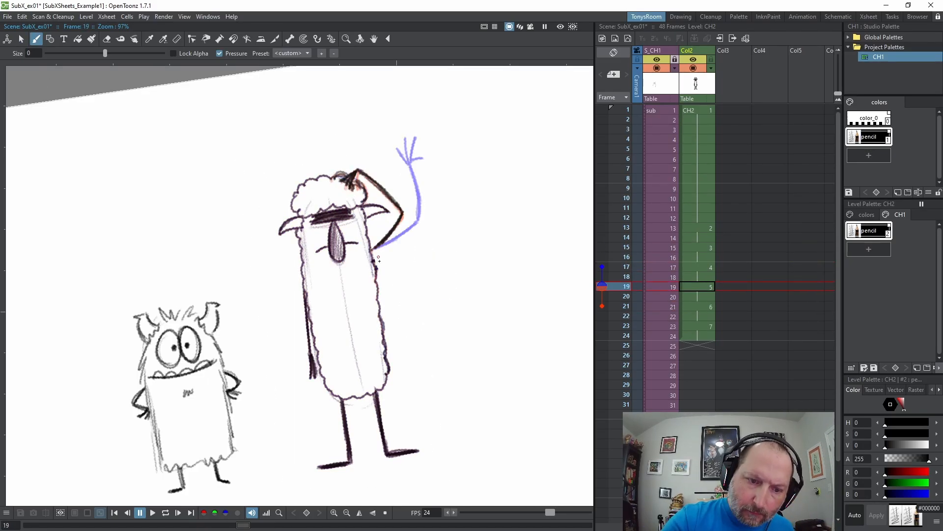
key("comma")
key("period")
key("period")
Copy the head-scratching cells in frames 21 to 24 and paste them at frames 25 and 29 to repeat the scratch
left_click_drag(698, 307, 698, 336)
key("ctrl+c")
left_click(698, 346)
key("ctrl+v")
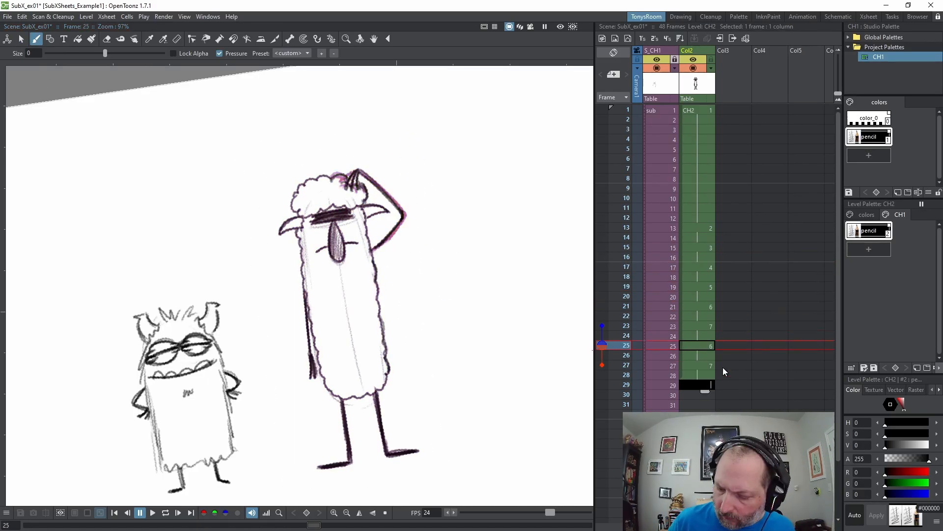
left_click(697, 386)
key("ctrl+v")
Draw the lowering arm at frame 35 from the shoulder to a low elbow, with the forearm and fingers pointing up
left_click(713, 412)
key("period")
key("period")
key("period")
left_click_drag(372, 252, 407, 292)
left_click_drag(407, 291, 436, 245)
key("ctrl+z")
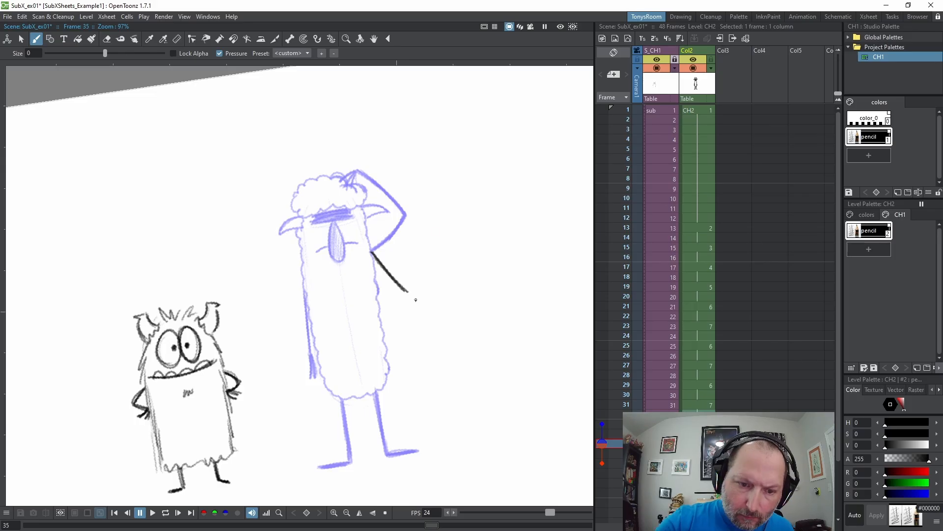
left_click_drag(408, 291, 403, 244)
left_click_drag(403, 245, 390, 224)
left_click_drag(402, 245, 388, 231)
left_click_drag(403, 245, 399, 225)
key("period")
key("period")
left_click(602, 111)
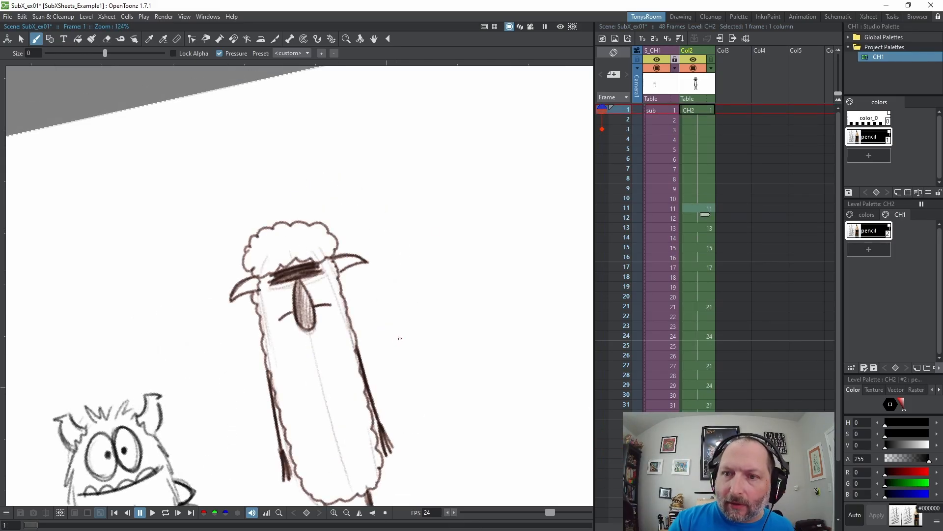
Reset the canvas rotation, fit both characters in view, and play the animation in a loop from frame 1
left_click(698, 109)
key("alt+r")
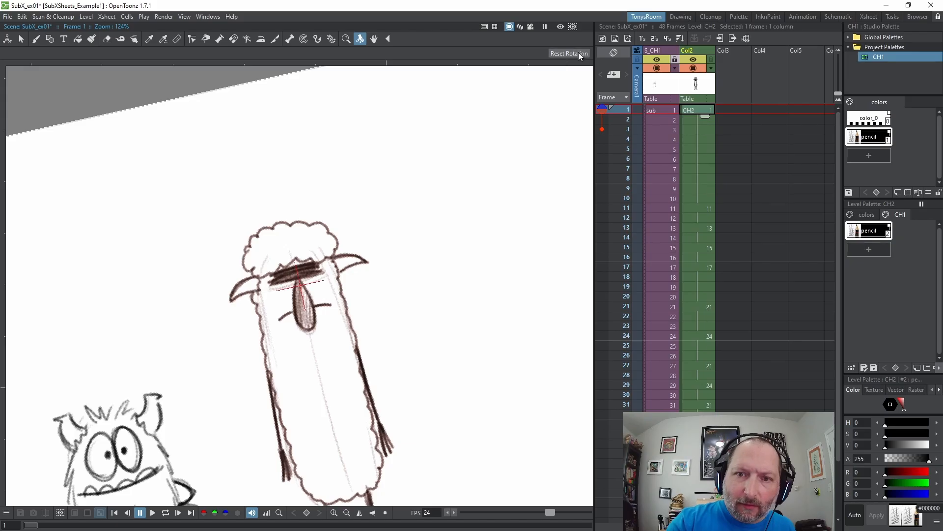
left_click(579, 52)
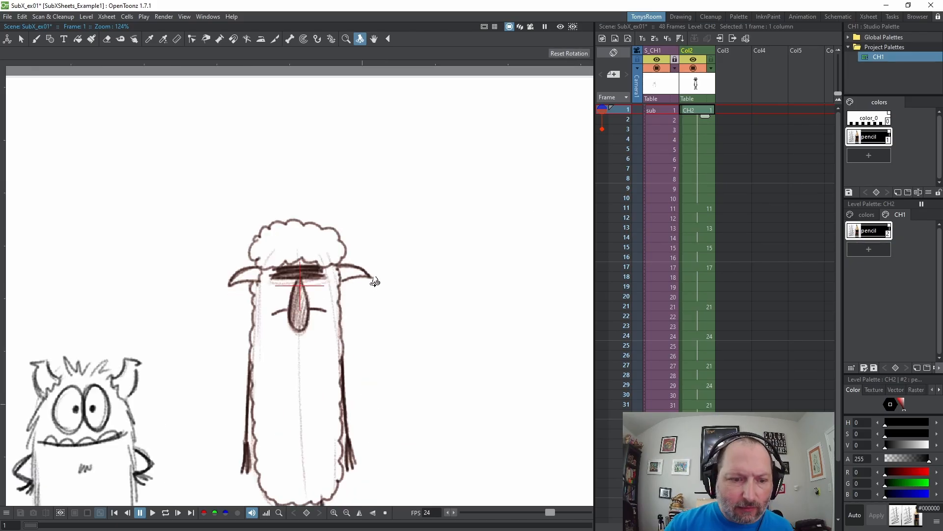
scroll(396, 300, "down", 4)
scroll(380, 255, "up", 2)
key("l")
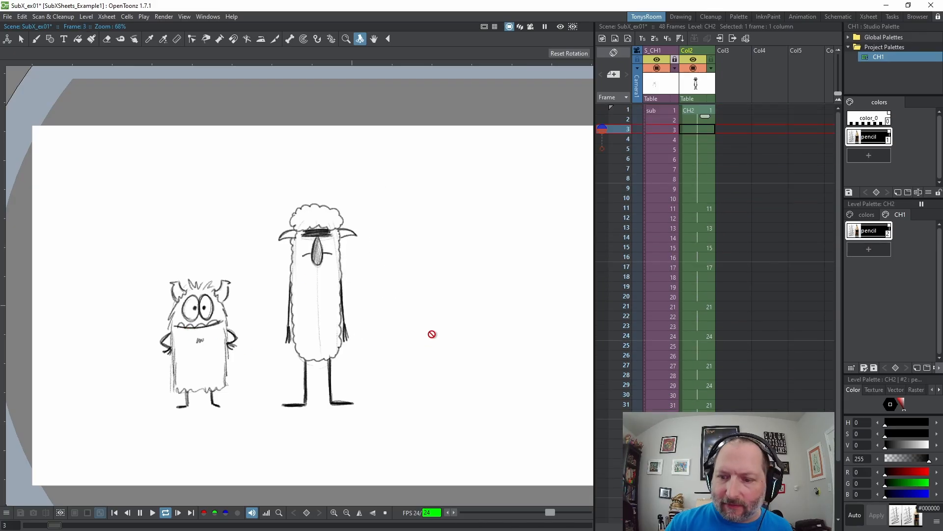
key("l")
Check the cell timing down to frame 48 and rename the woolly character's column to CH2
scroll(691, 182, "down", 8)
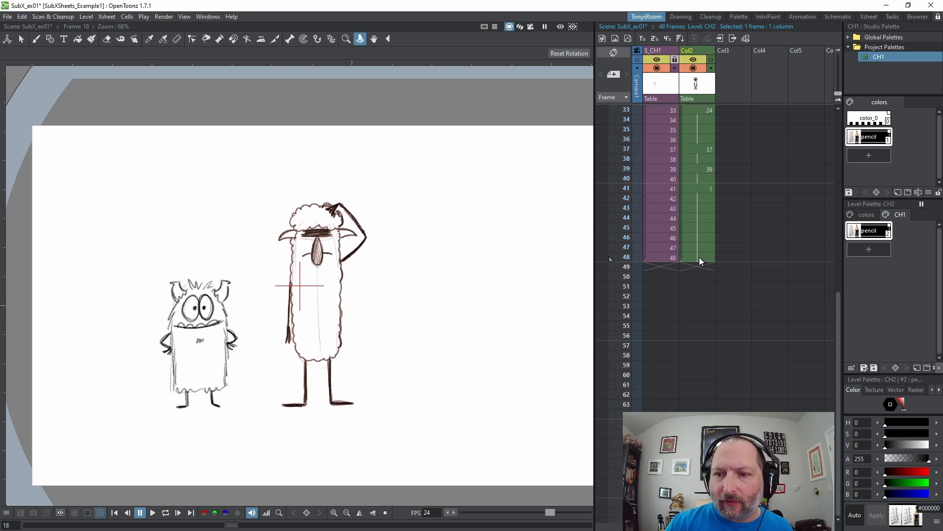
scroll(700, 258, "up", 8)
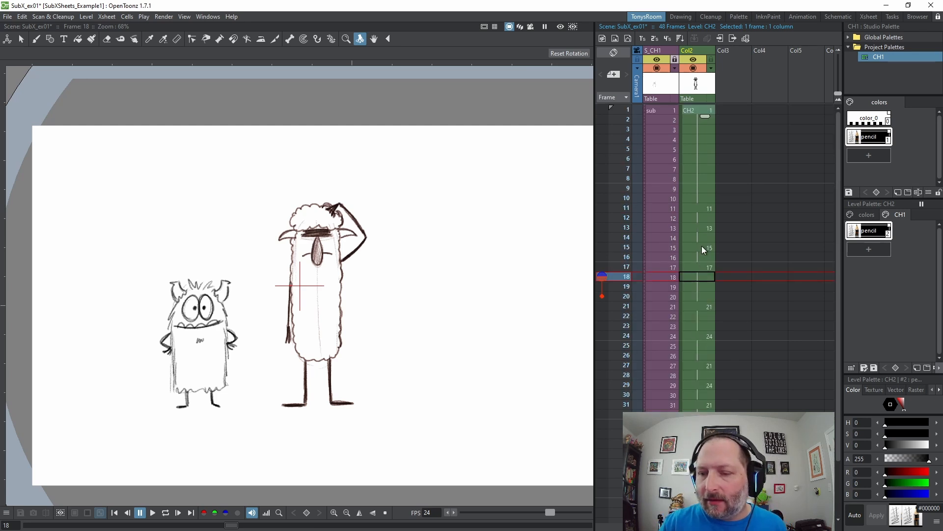
scroll(702, 250, "down", 6)
scroll(693, 196, "up", 6)
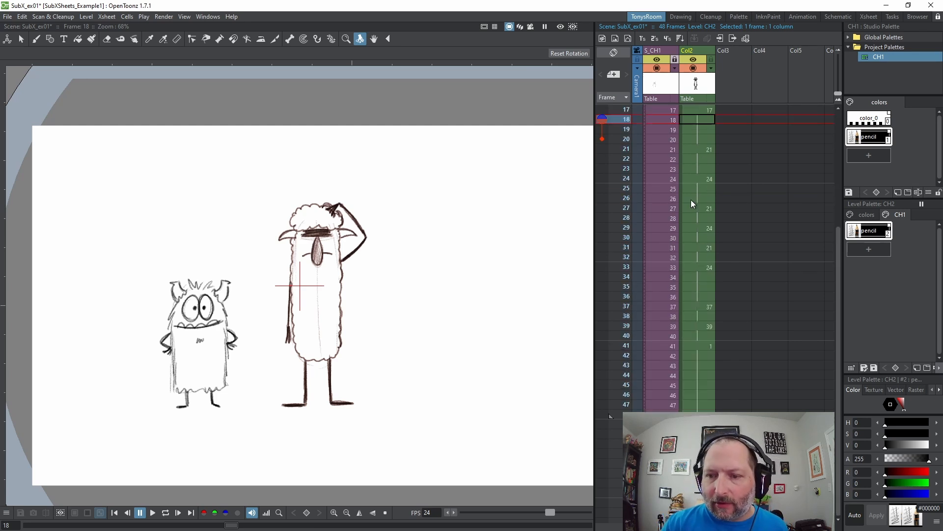
double_click(695, 51)
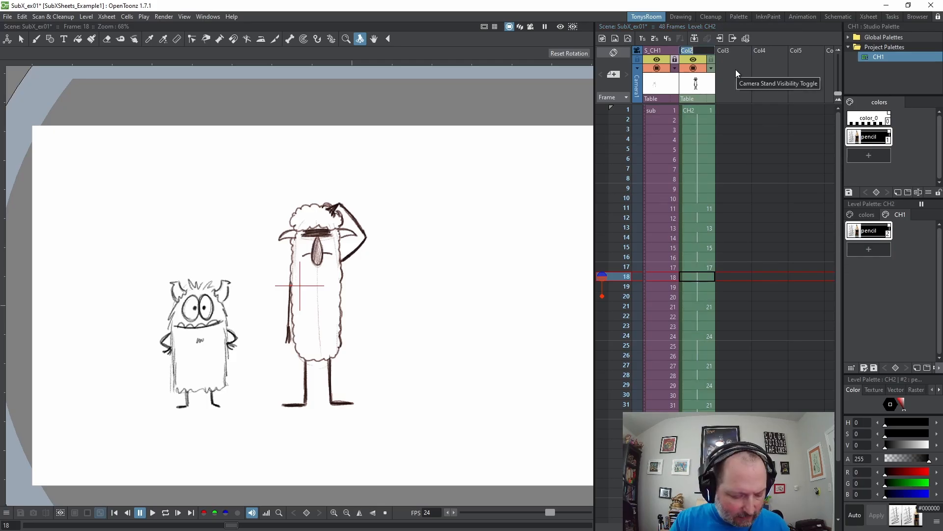
type("CH2")
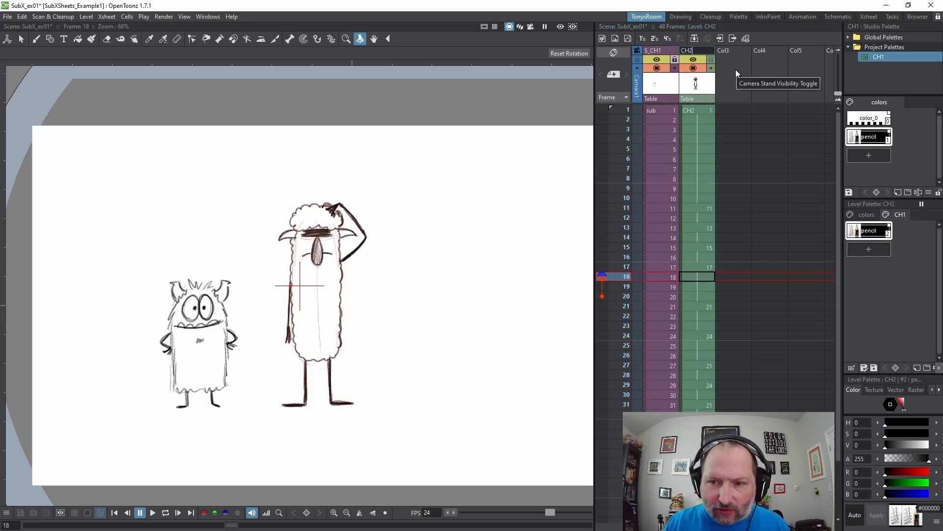
key("Return")
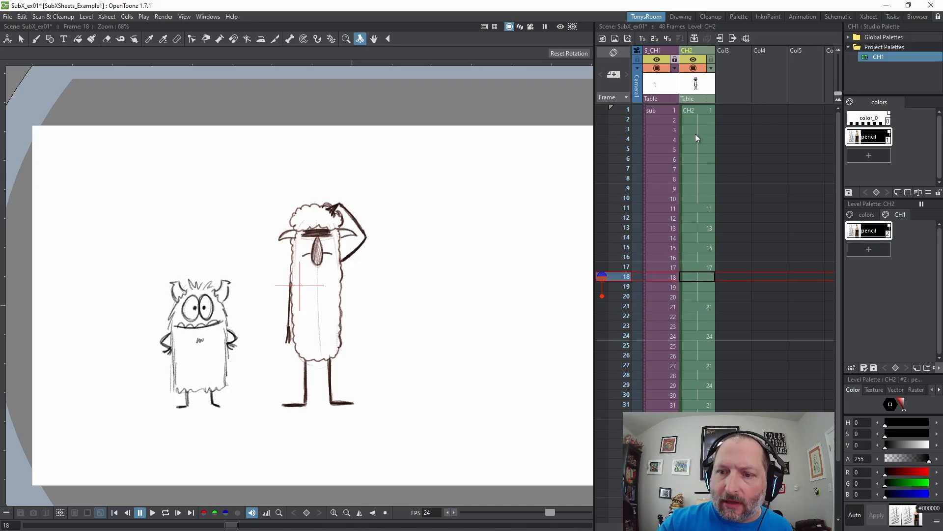
Collapse the CH2 column into a sub-xsheet and name the resulting column S_CH2
left_click(699, 110)
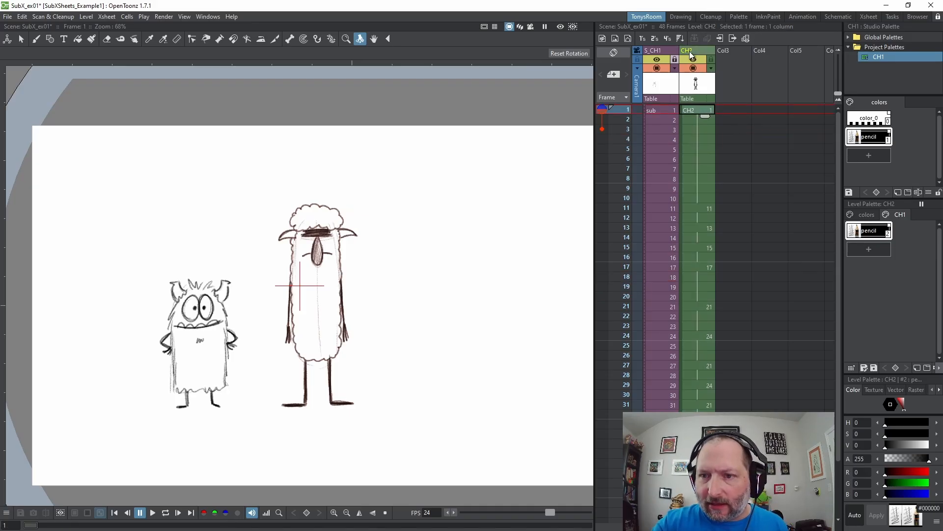
right_click(689, 51)
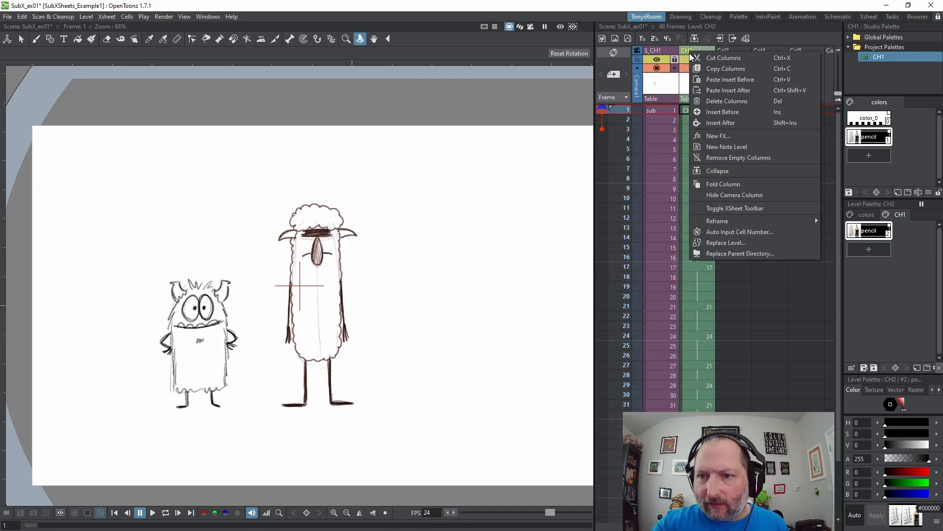
left_click(737, 170)
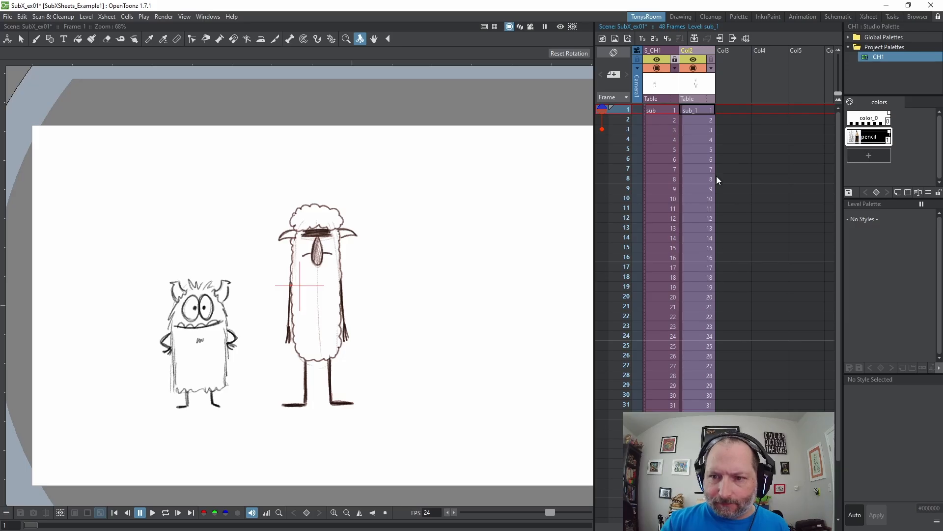
double_click(690, 50)
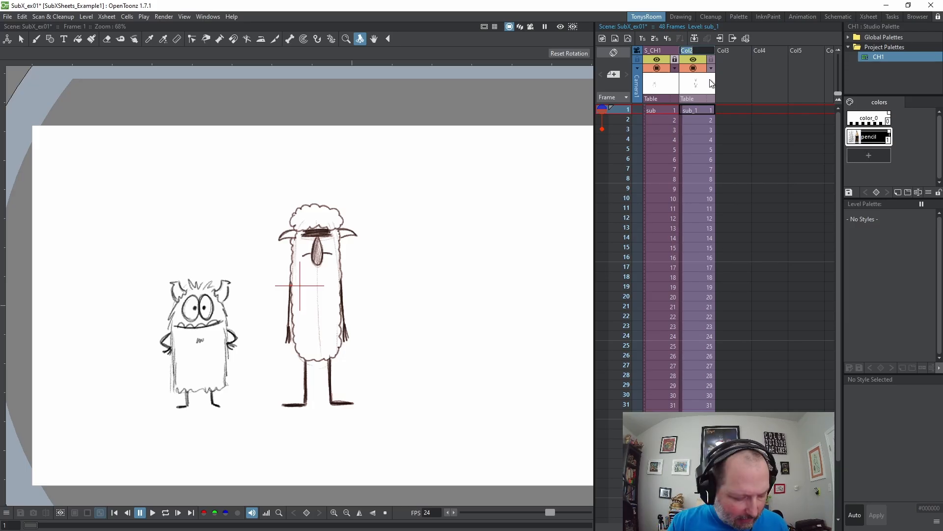
type("S_CH")
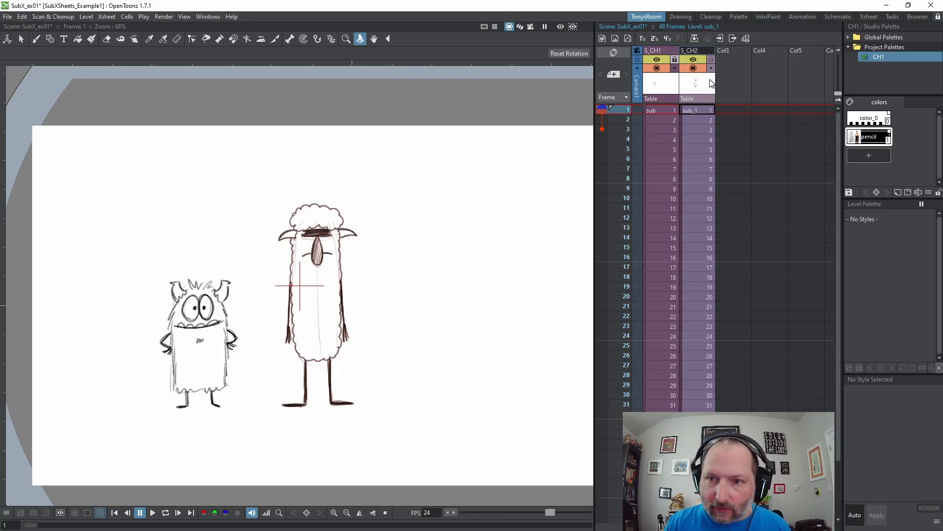
key("Return")
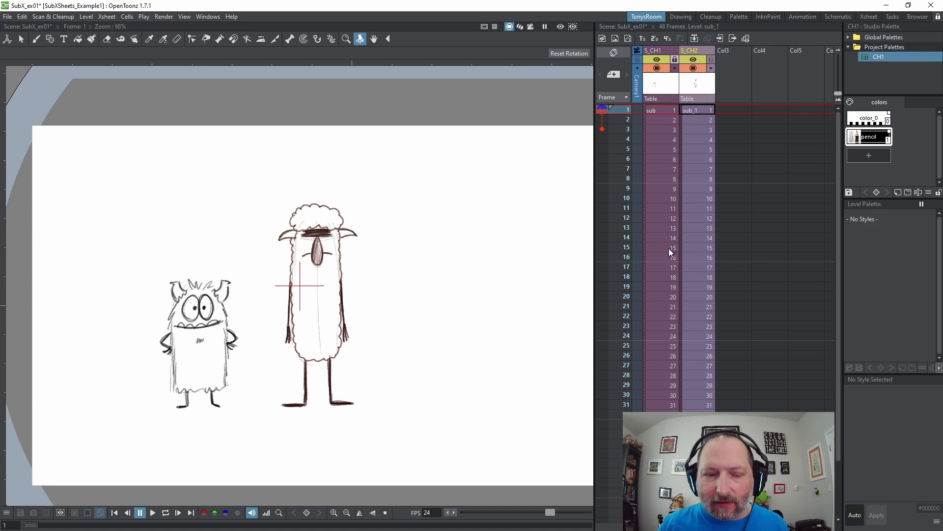
Open the S_CH2 sub-xsheet and turn on editing in place to show the monster alongside the woolly character
scroll(271, 281, "up", 2)
left_click_drag(286, 285, 348, 275)
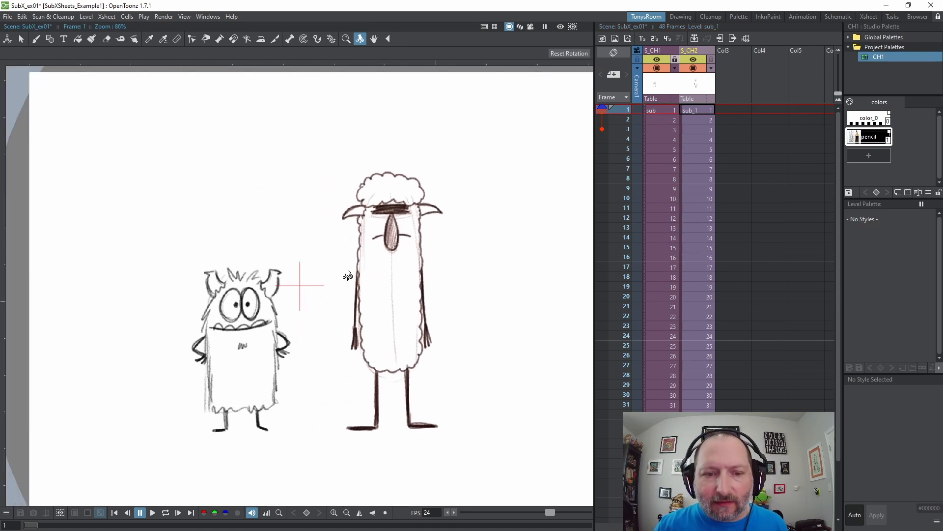
scroll(699, 246, "down", 5)
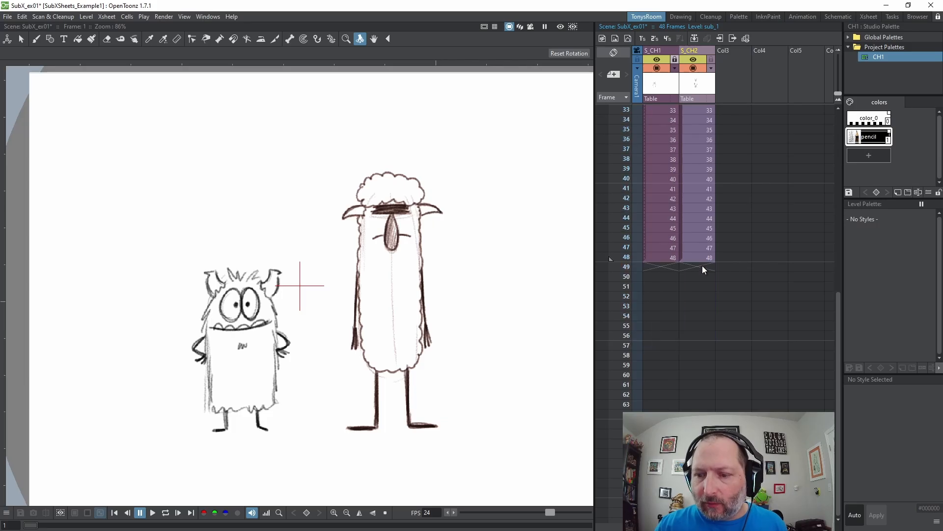
scroll(702, 265, "up", 5)
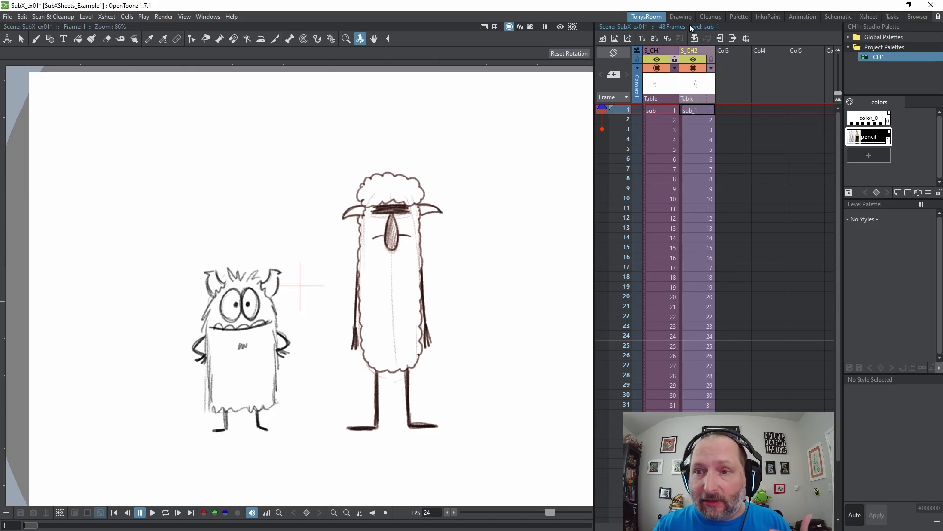
left_click(721, 38)
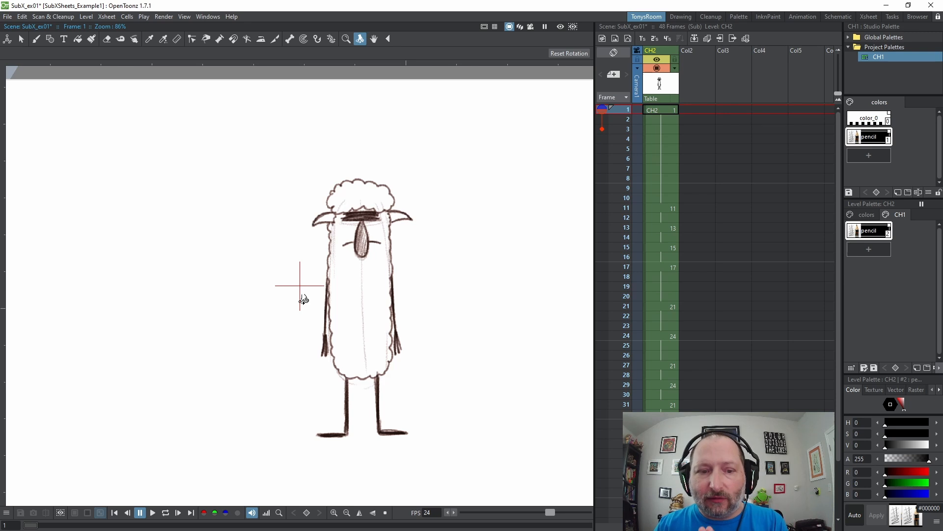
left_click(746, 39)
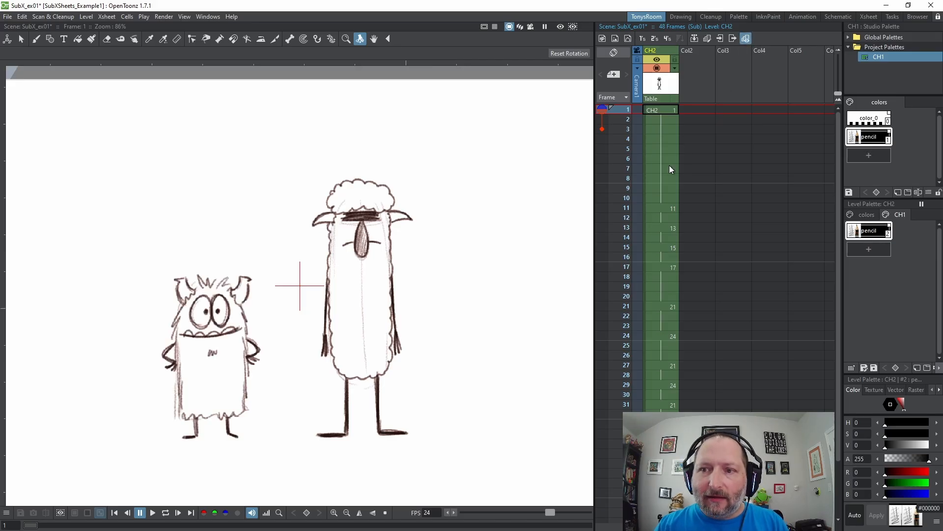
Return from the CH2 sub-xsheet to the main xsheet and select frame 1 of the S_CH1 column
left_click(665, 50)
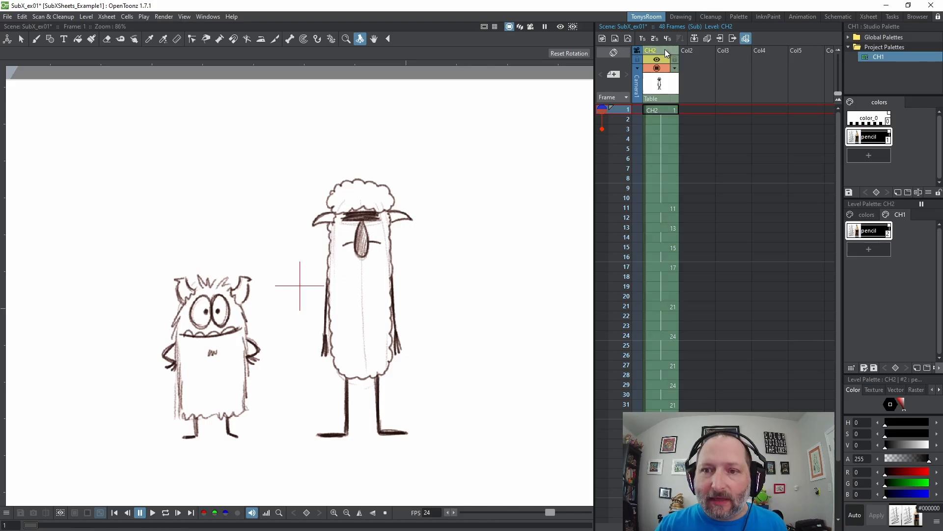
left_click(723, 39)
left_click(657, 112)
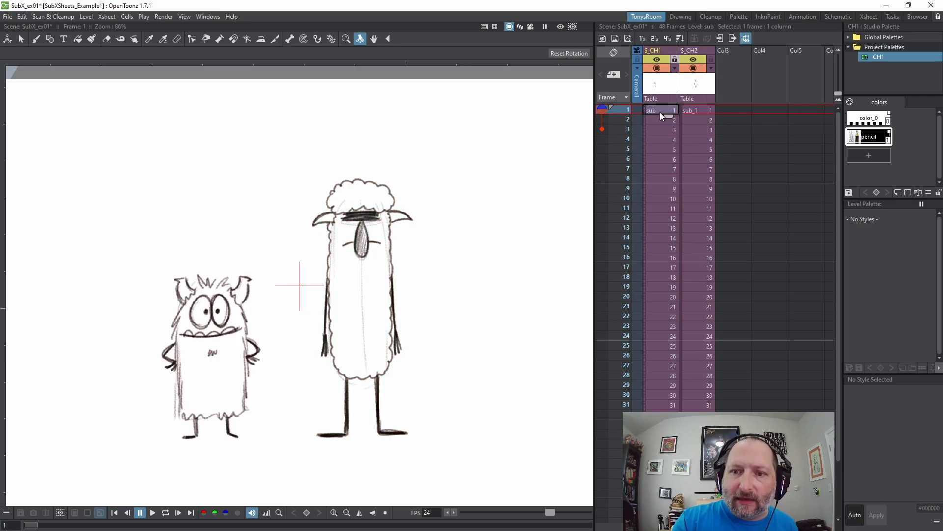
Open the S_CH1 sub-xsheet and turn on editing in place to show the woolly character alongside the monster
left_click(695, 111)
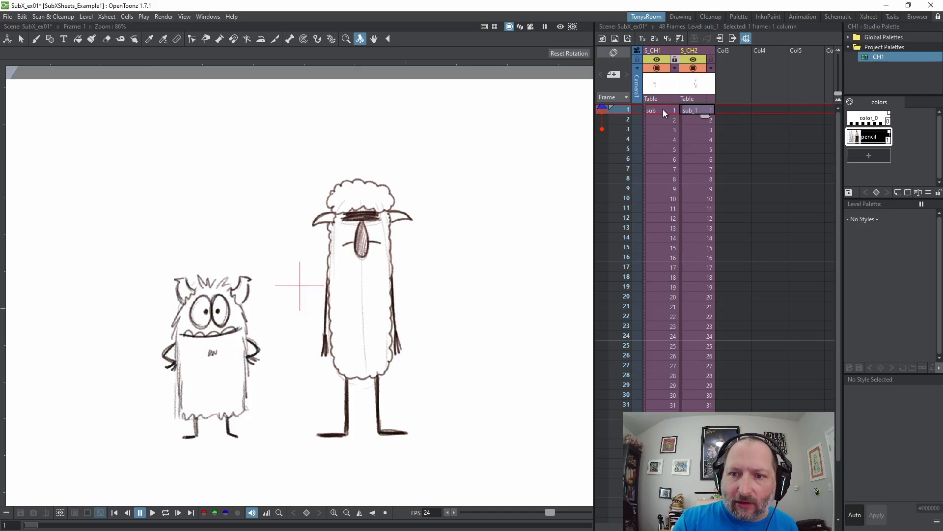
left_click(703, 59)
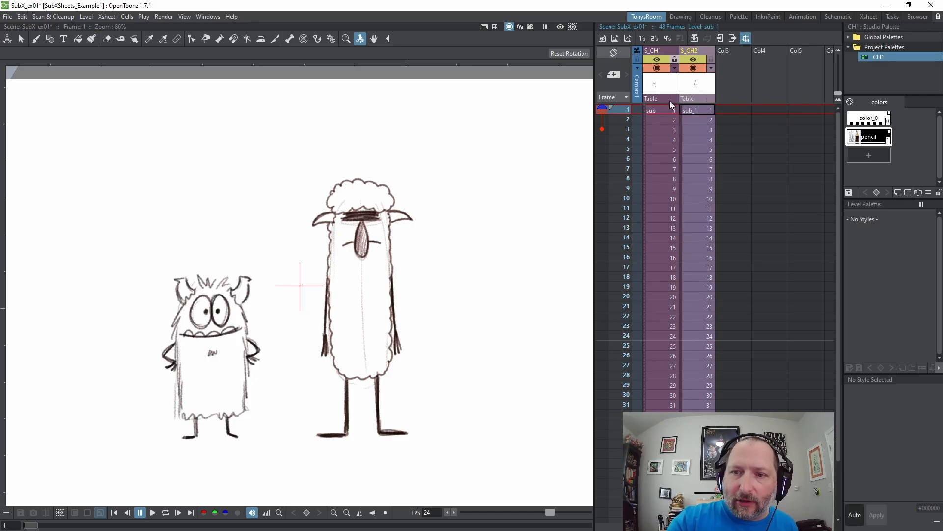
left_click(662, 56)
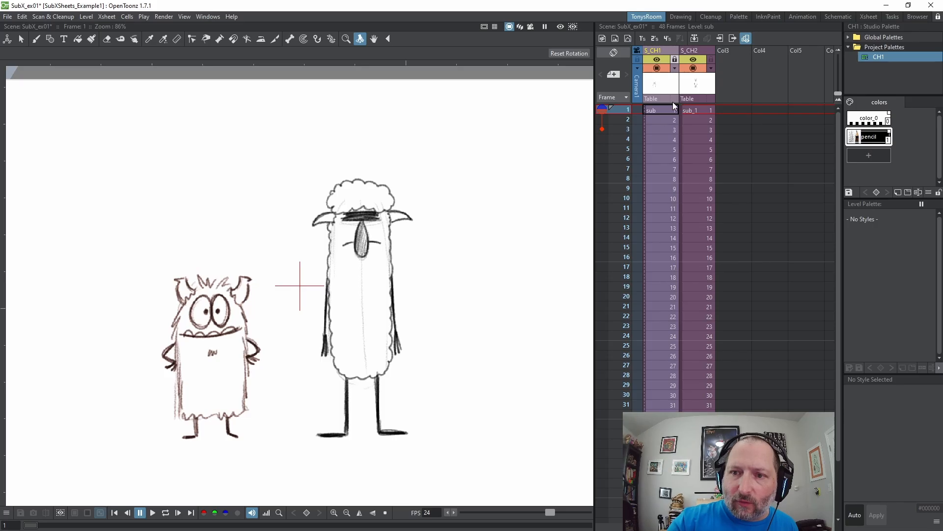
left_click(722, 38)
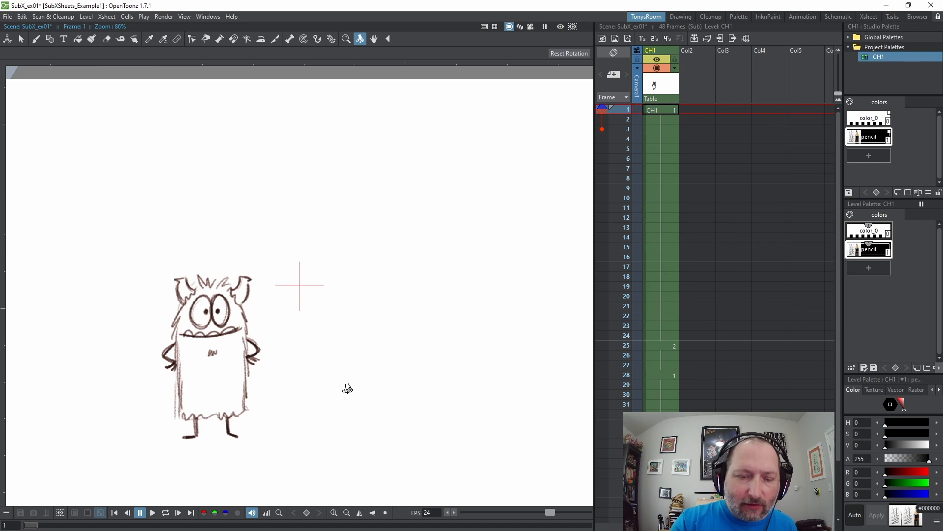
left_click(745, 39)
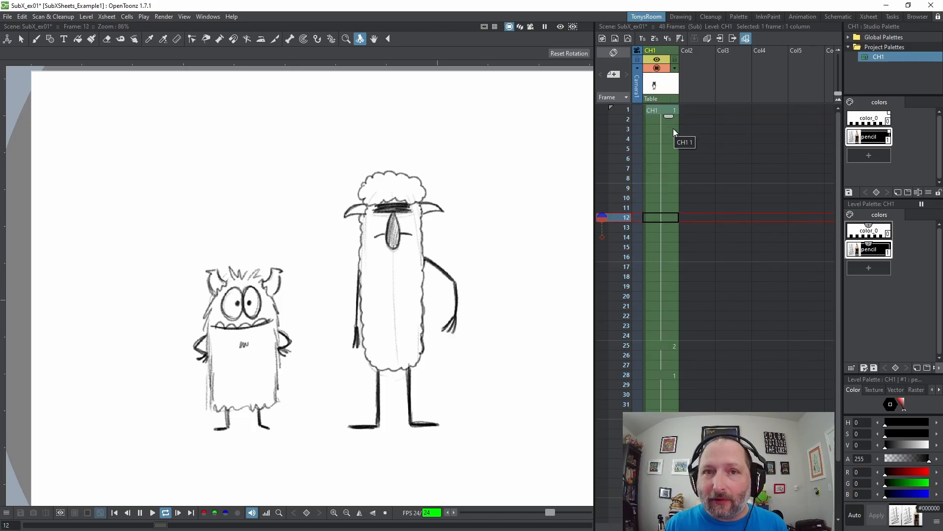
In the S_CH2 sub-xsheet, create a Toonz Raster level named ch2_color and move its column before CH2
left_click(746, 39)
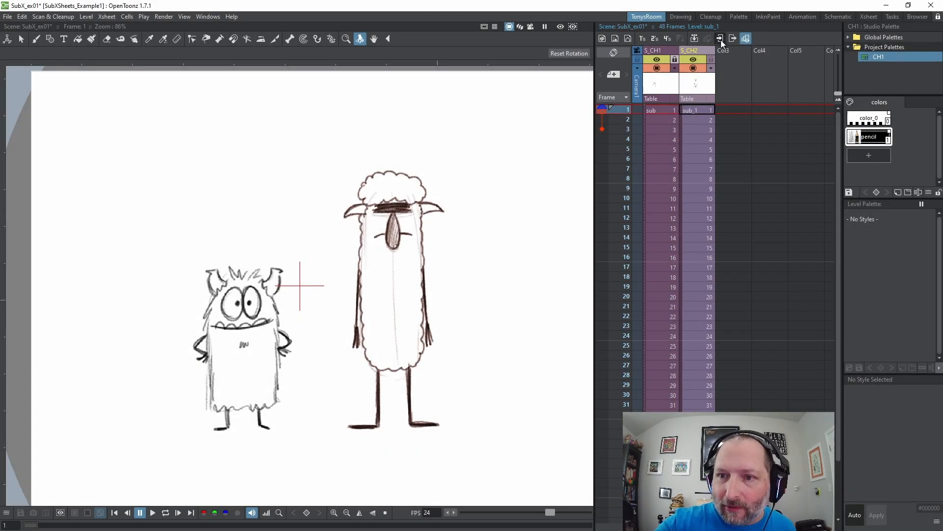
left_click(720, 39)
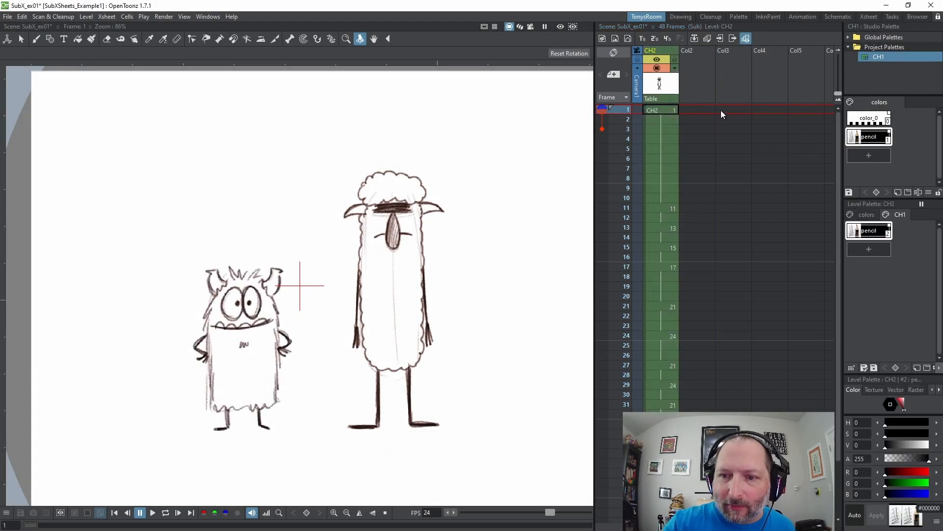
left_click(702, 51)
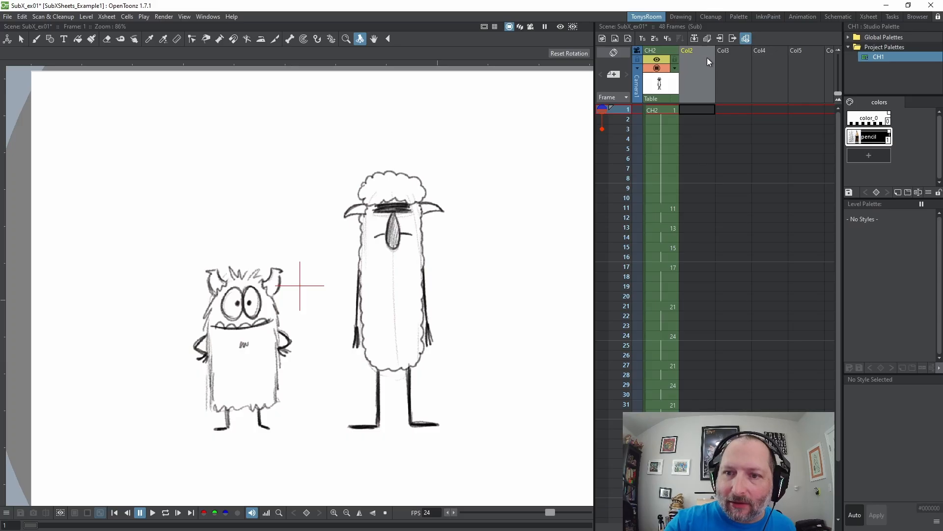
left_click(603, 39)
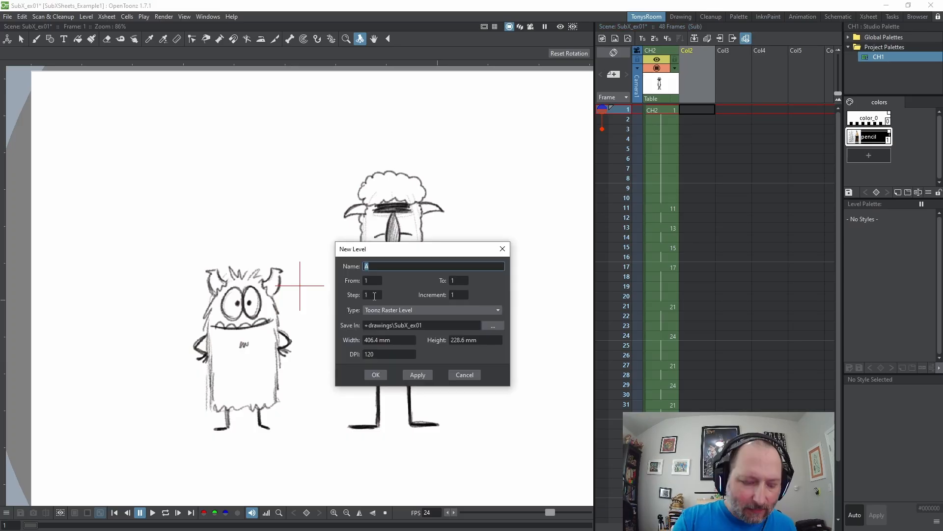
type("ch2_col")
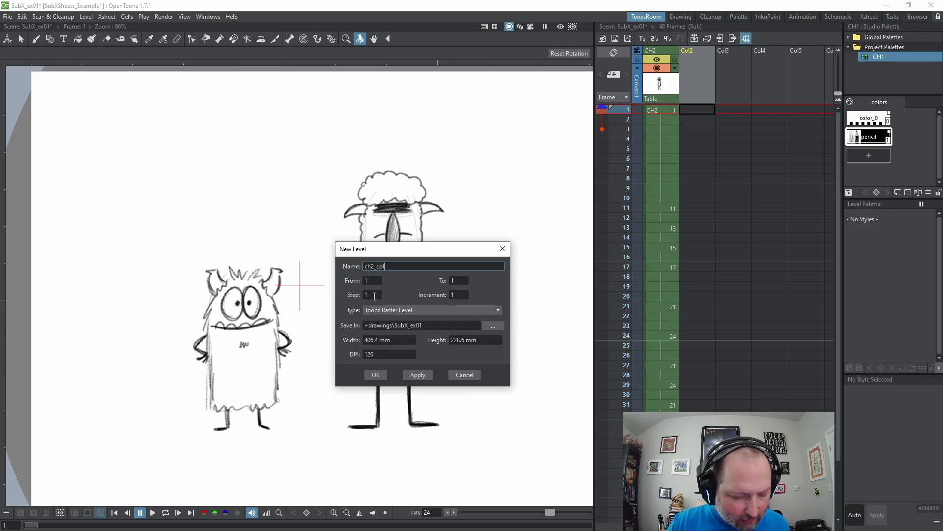
type("or")
left_click(376, 375)
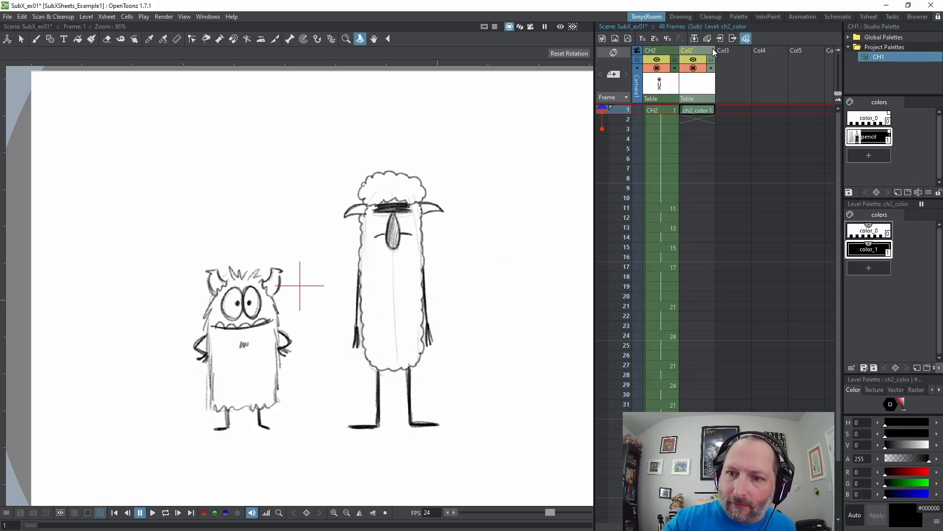
left_click_drag(696, 49, 658, 52)
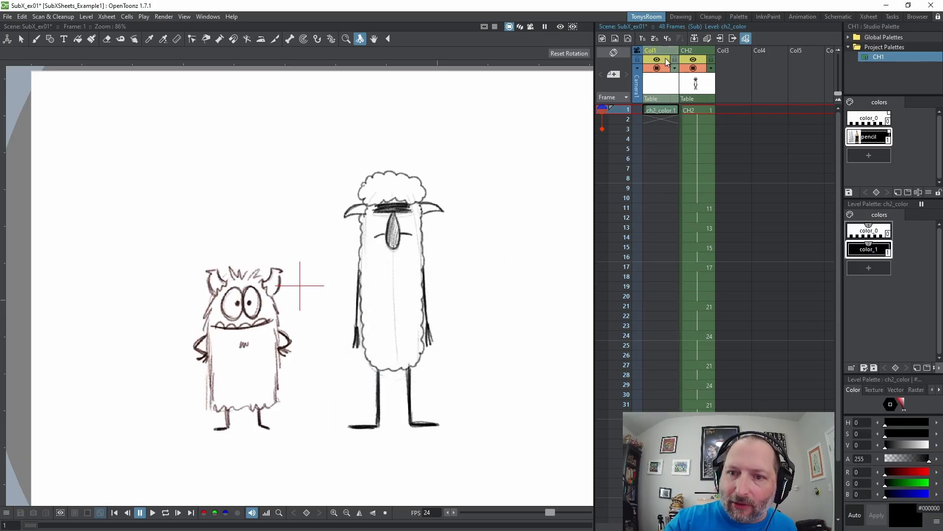
Set color_1 of ch2_color to teal #00B8A4 with a textured raster brush and paint the woolly character's body on frame 1
left_click(664, 110)
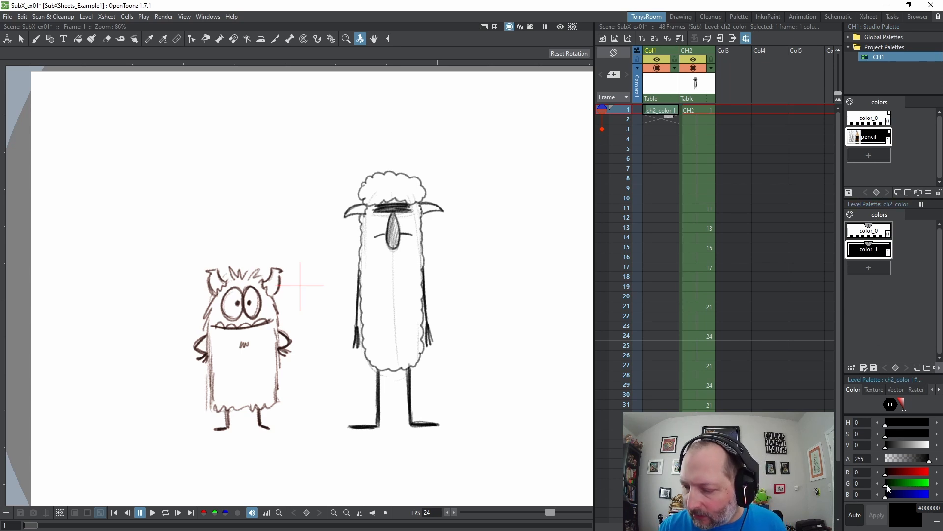
mouse_move(888, 487)
left_mouse_down()
mouse_move(930, 495)
mouse_move(917, 477)
mouse_move(900, 498)
mouse_move(919, 497)
left_mouse_up()
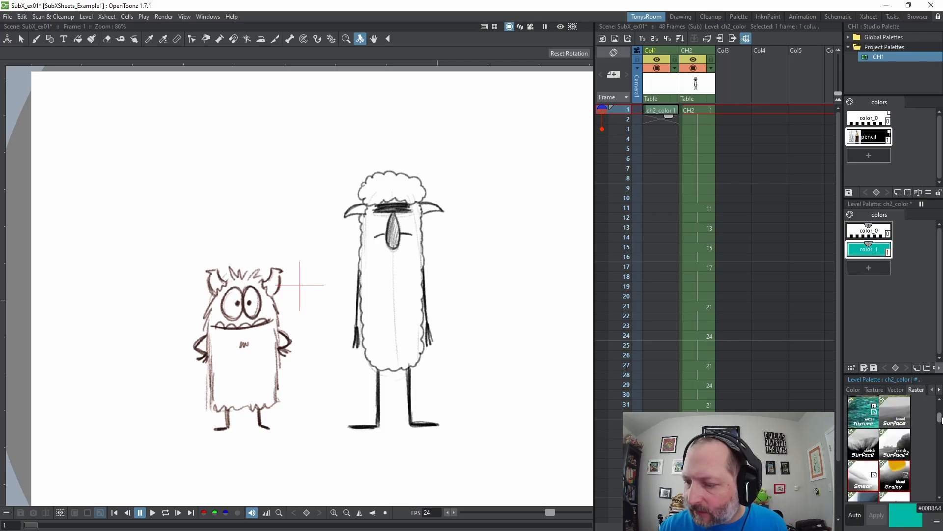
left_click_drag(942, 421, 940, 432)
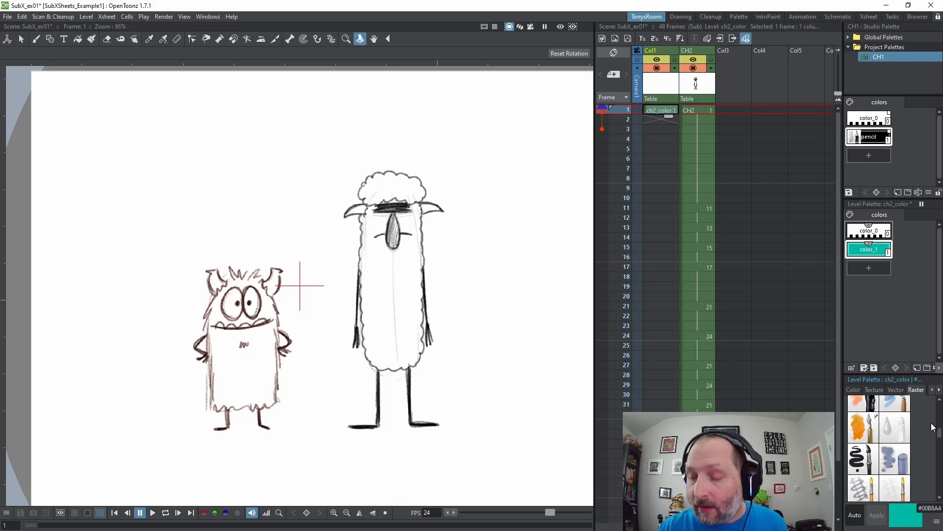
left_click(900, 465)
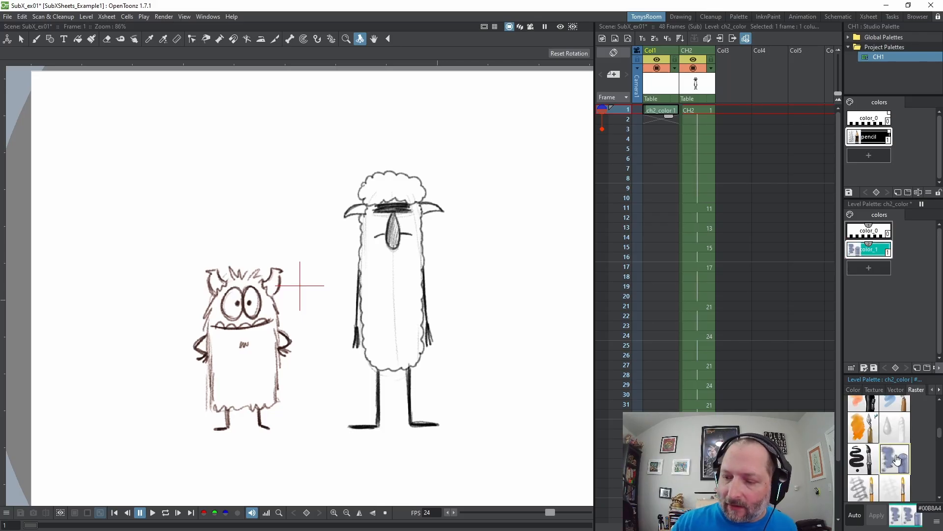
left_click(37, 38)
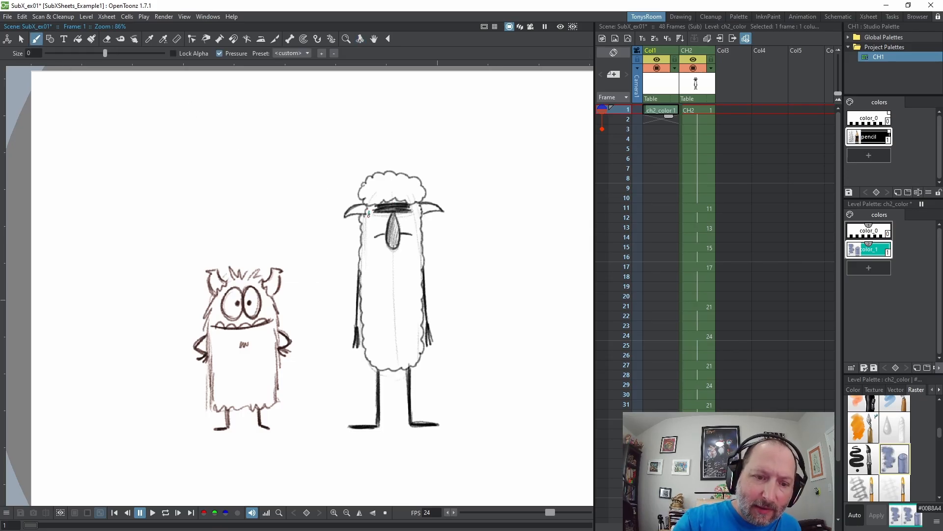
mouse_move(372, 209)
left_mouse_down()
mouse_move(376, 232)
mouse_move(389, 213)
mouse_move(377, 258)
mouse_move(365, 214)
mouse_move(365, 288)
mouse_move(373, 293)
mouse_move(386, 255)
mouse_move(392, 278)
mouse_move(398, 271)
mouse_move(410, 242)
mouse_move(419, 291)
mouse_move(420, 281)
mouse_move(388, 338)
mouse_move(363, 287)
mouse_move(372, 364)
mouse_move(392, 354)
mouse_move(399, 328)
mouse_move(403, 362)
mouse_move(411, 362)
mouse_move(419, 310)
mouse_move(406, 359)
mouse_move(389, 366)
mouse_move(416, 293)
mouse_move(412, 257)
mouse_move(395, 248)
mouse_move(405, 244)
mouse_move(402, 212)
mouse_move(420, 226)
left_mouse_up()
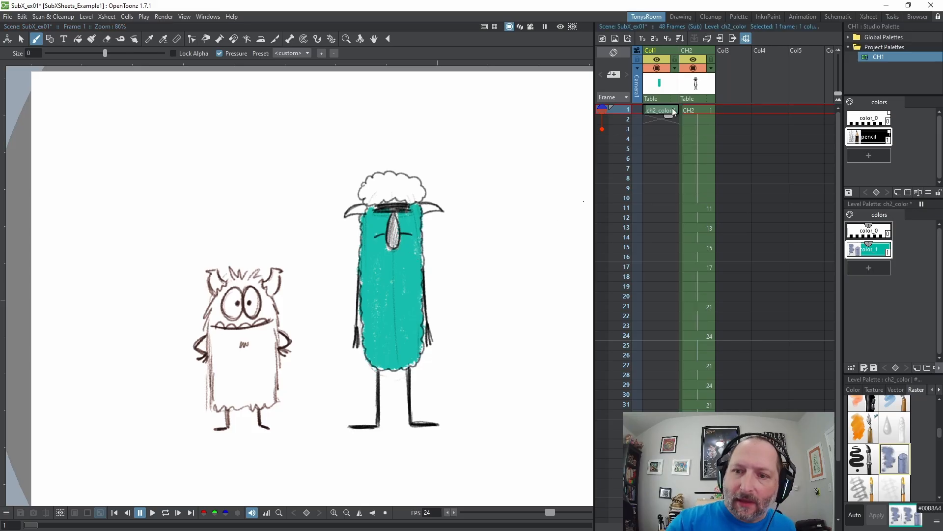
Extend the ch2_color drawing down to frame 48 and play back the animation
left_click_drag(671, 116, 669, 483)
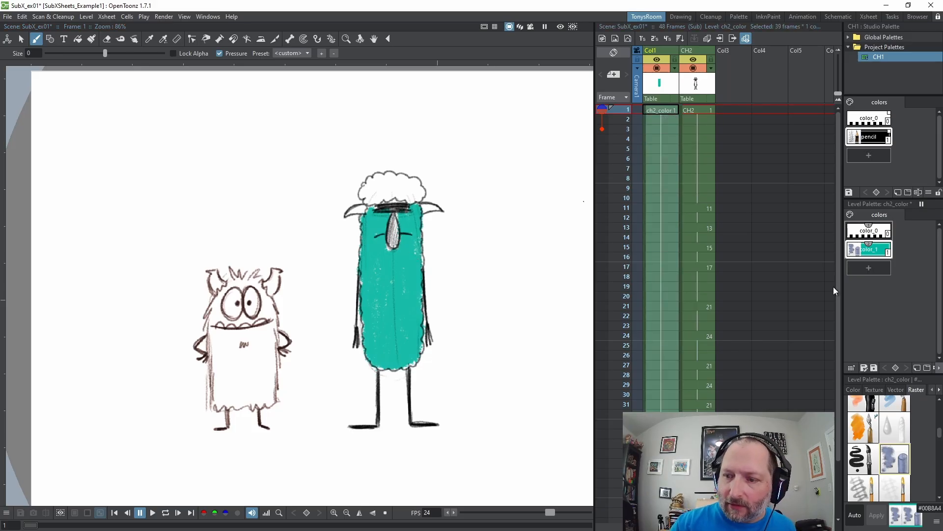
scroll(839, 314, "down", 1)
scroll(835, 335, "down", 1)
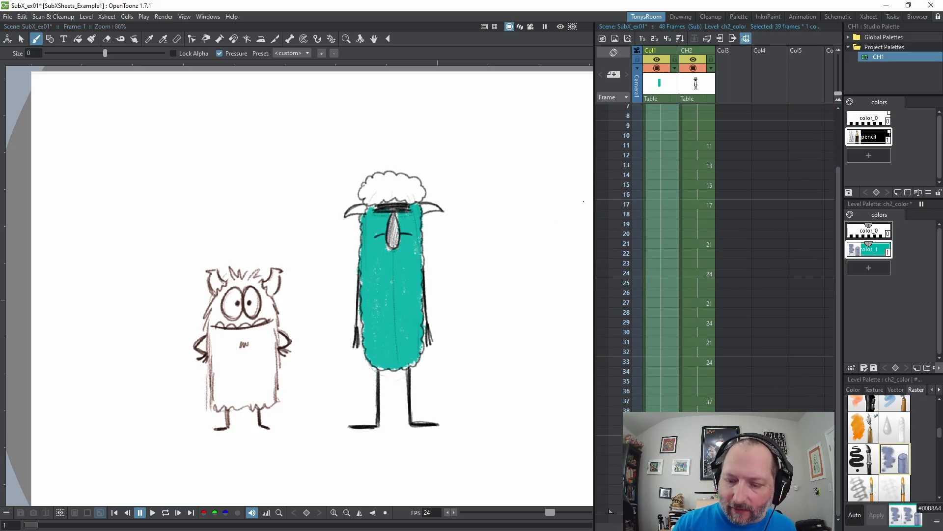
key("l")
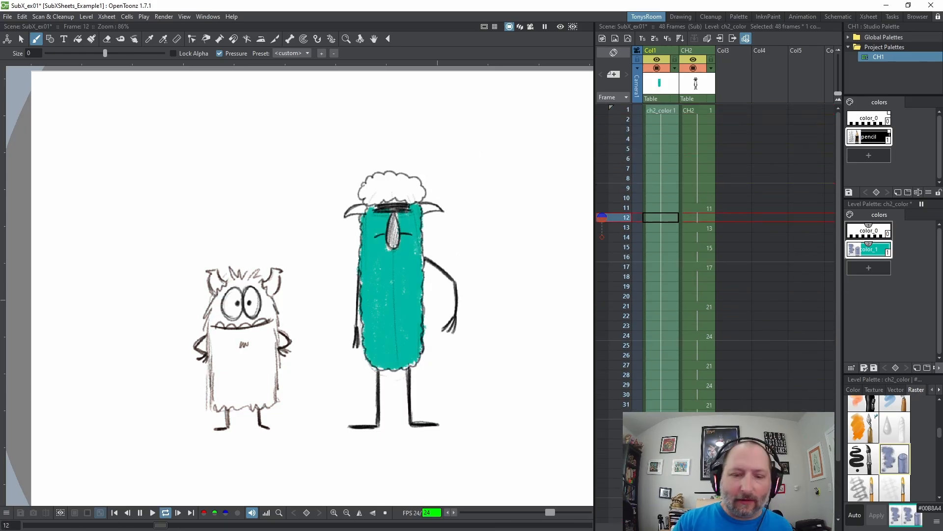
key("l")
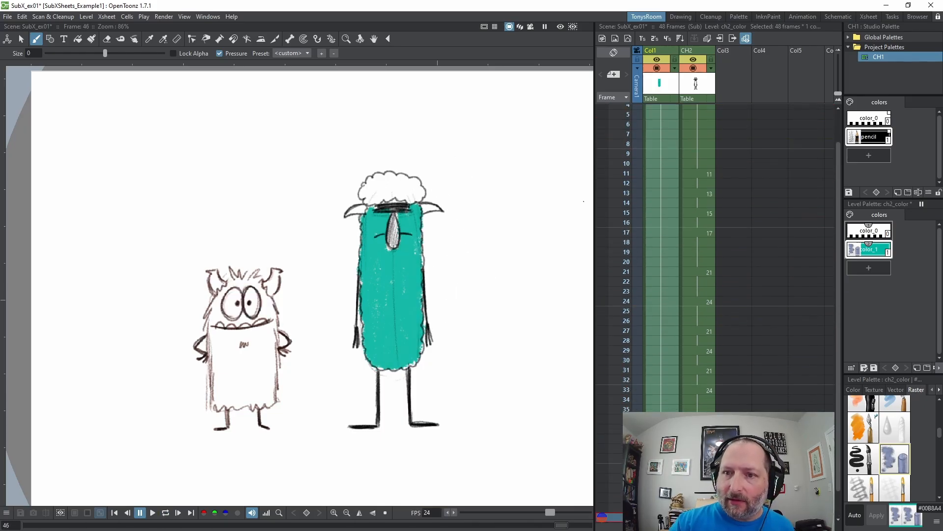
Return to the main xsheet and open the S_CH1 sub-xsheet for editing in place
left_click(732, 38)
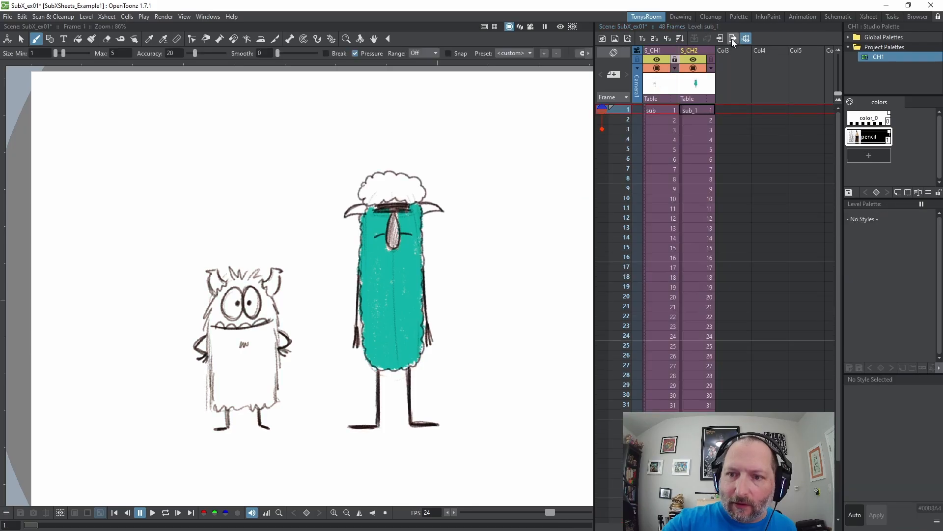
left_click(662, 110)
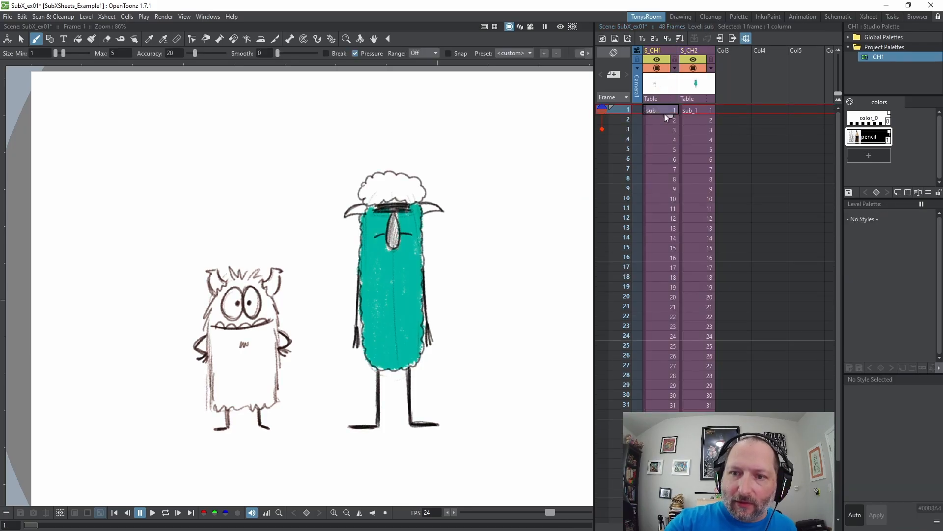
left_click(665, 59)
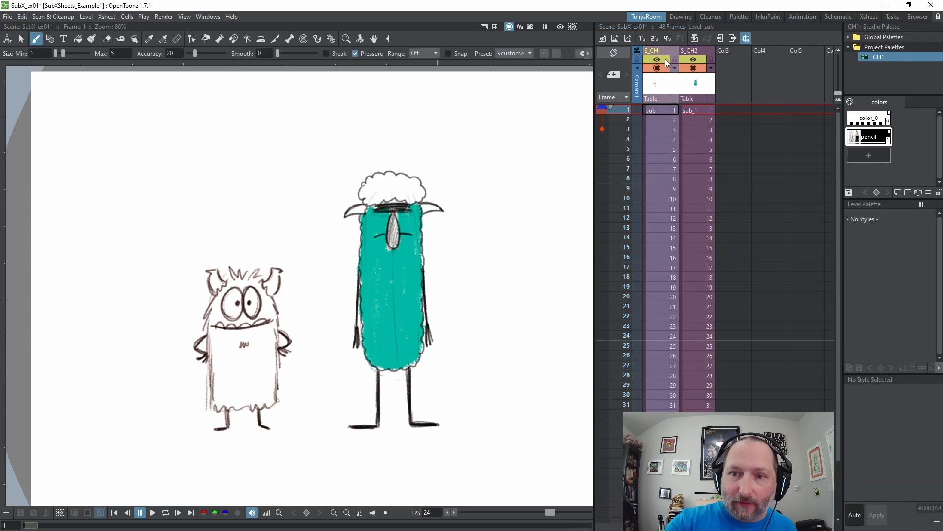
left_click(720, 39)
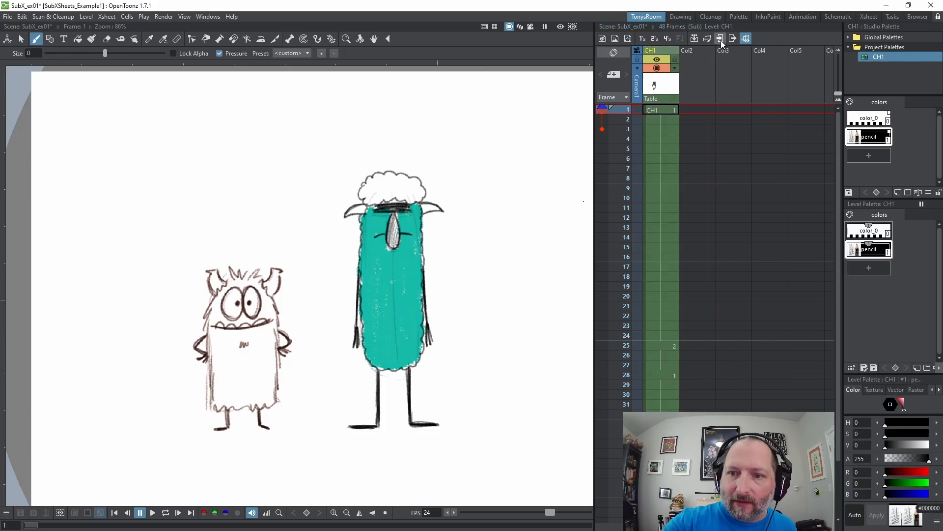
Create a Toonz Raster level named Color_ch2 in the monster's sub-xsheet and move its column before CH1
left_click(694, 50)
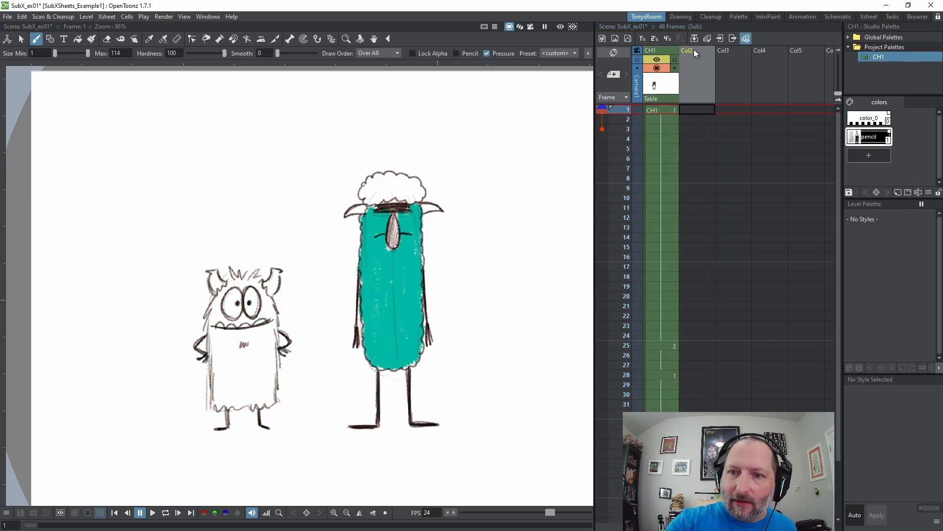
left_click(603, 38)
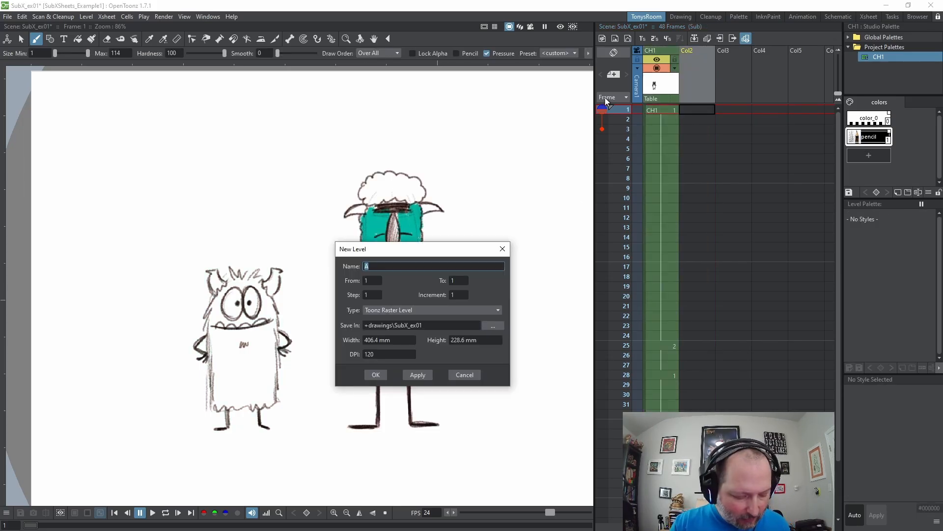
type("C")
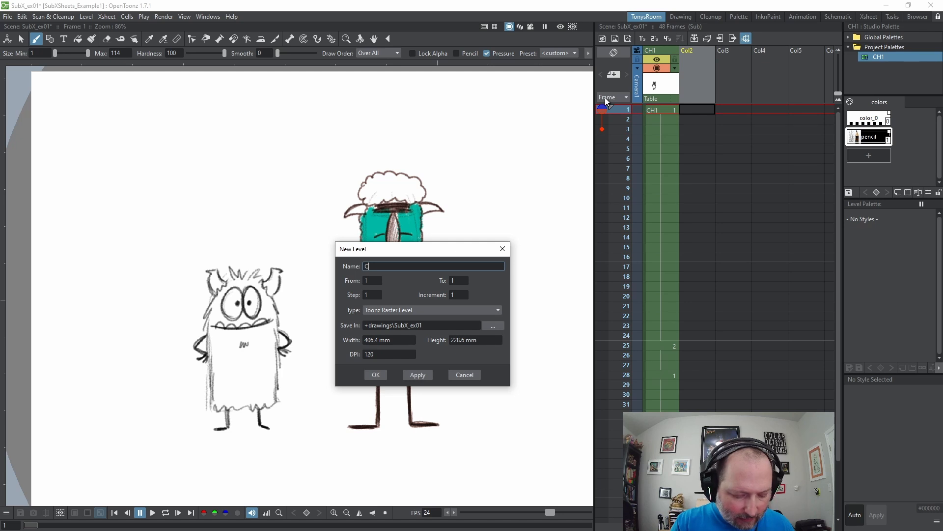
type("olor")
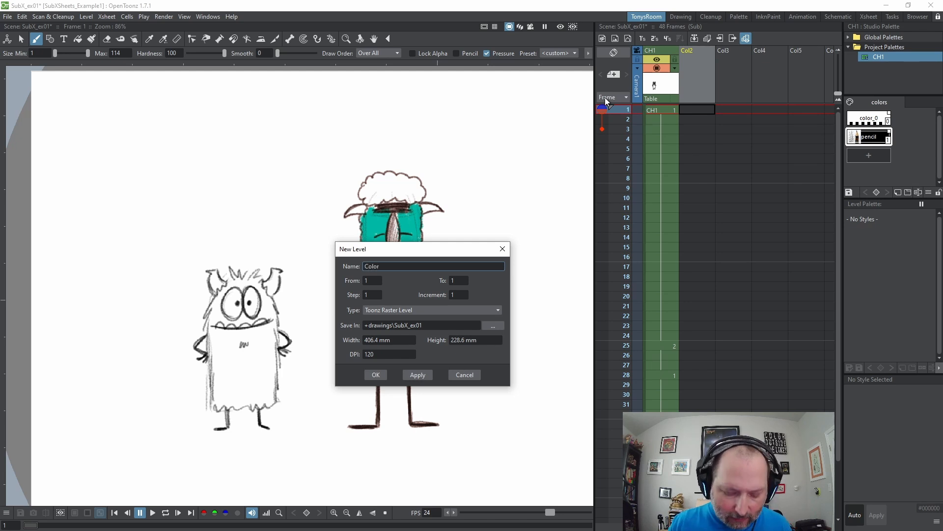
type("_ch2")
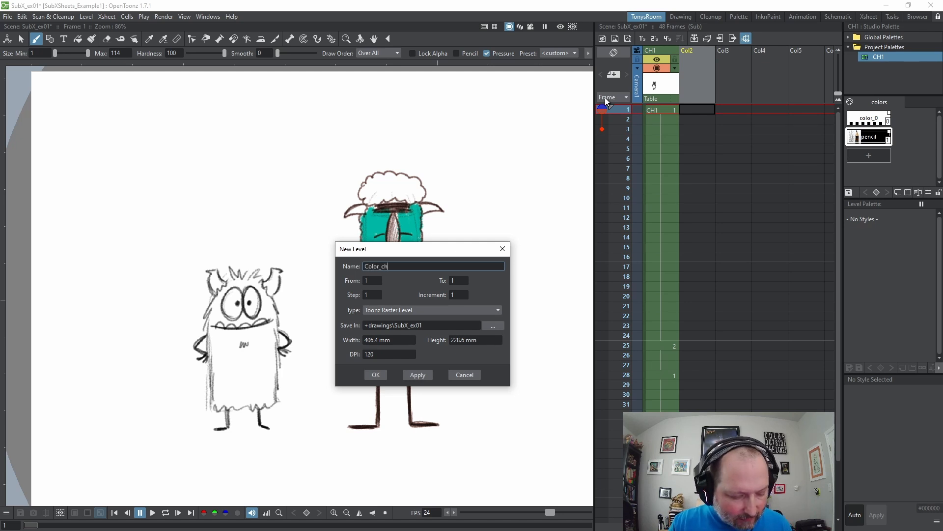
left_click(376, 373)
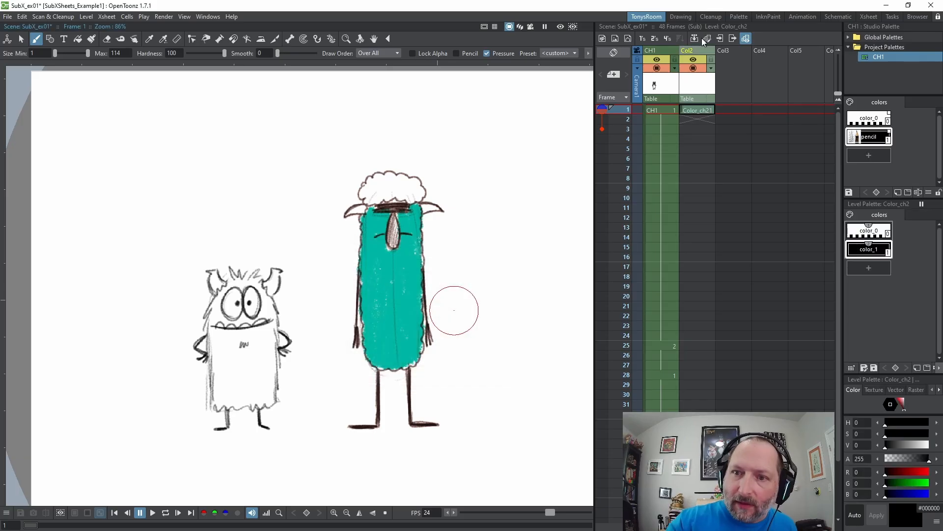
left_click_drag(698, 49, 661, 54)
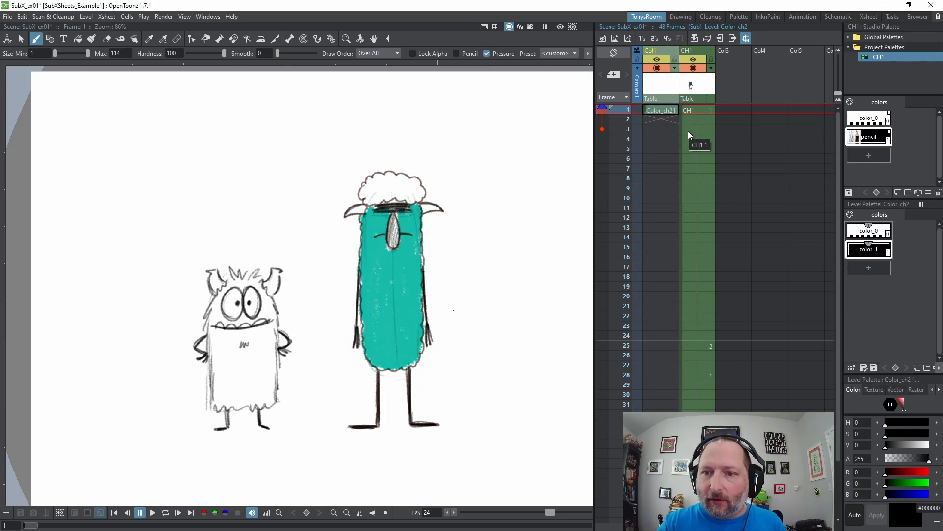
Set color_1 of Color_ch2 to violet-blue #5656D6 with a textured raster brush and paint the monster's body, coloring its horns, eyes and teeth yellow
left_click(662, 109)
left_click(875, 253)
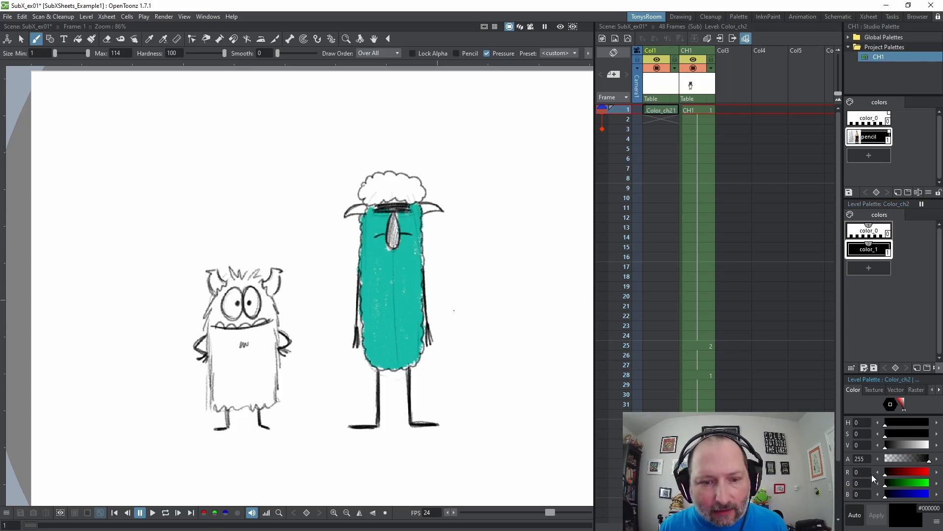
left_click_drag(889, 497, 922, 496)
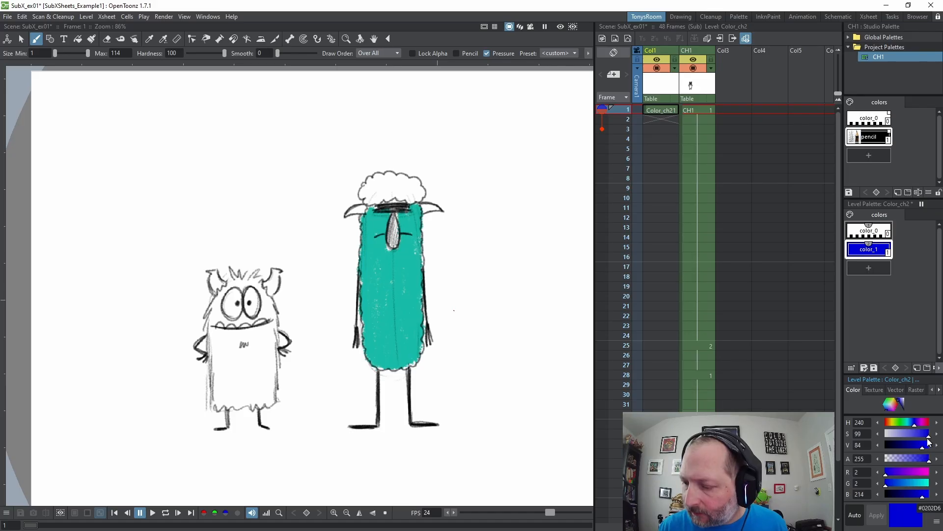
left_click_drag(929, 437, 912, 436)
left_click(916, 390)
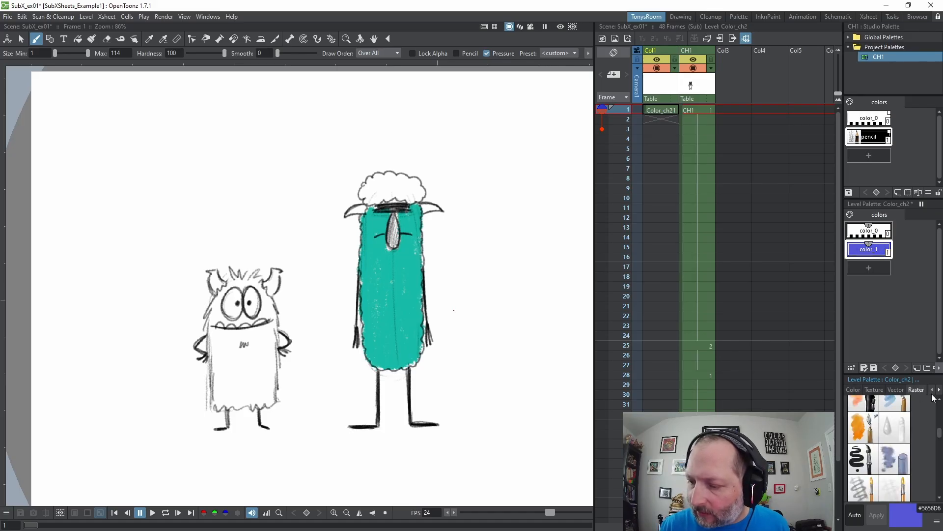
left_click(895, 458)
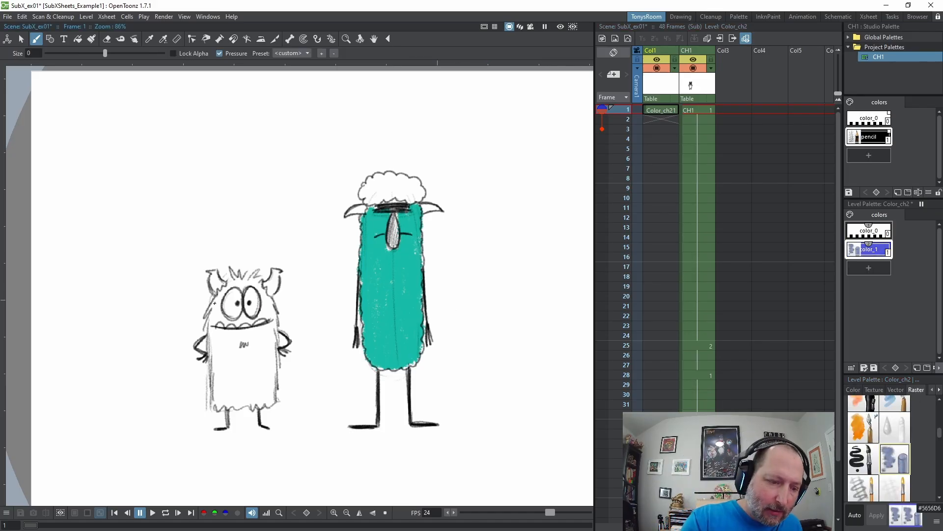
mouse_move(214, 303)
left_mouse_down()
mouse_move(237, 324)
mouse_move(240, 314)
mouse_move(250, 322)
mouse_move(242, 313)
mouse_move(253, 323)
mouse_move(266, 315)
mouse_move(255, 273)
left_mouse_up()
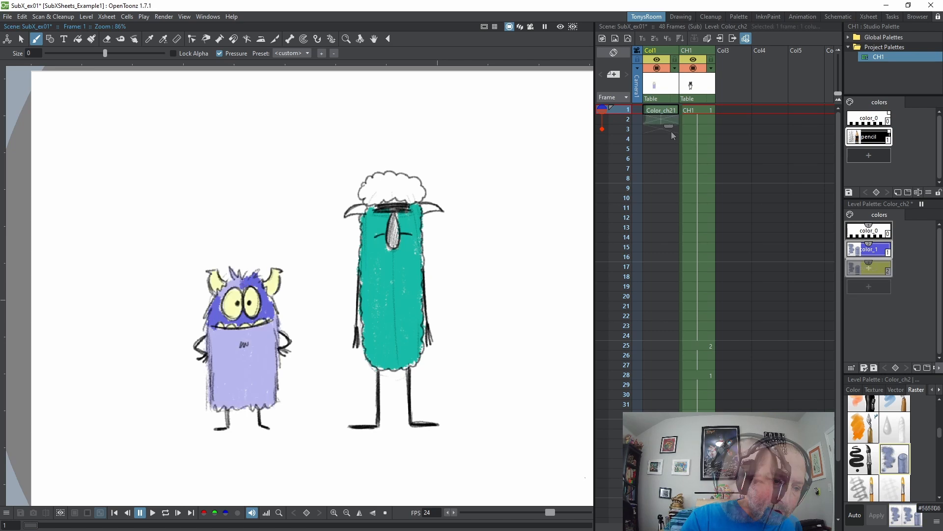
Extend the Color_ch2 drawing down to frame 48 and return to the main xsheet
left_click_drag(661, 114, 664, 511)
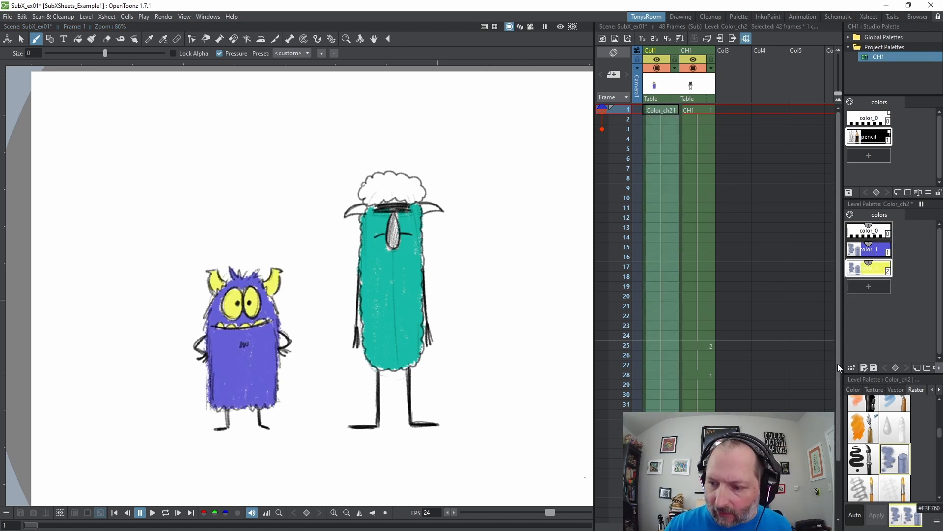
left_click_drag(839, 370, 838, 426)
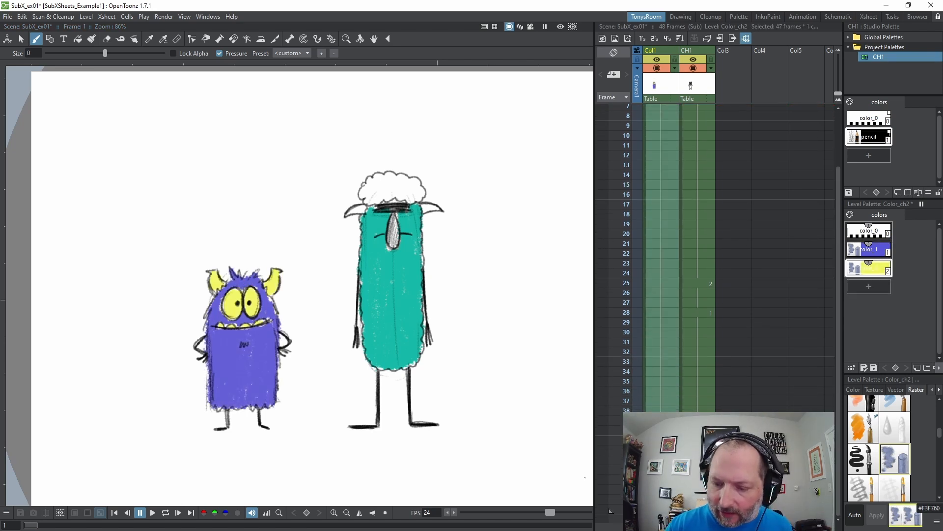
left_click(733, 38)
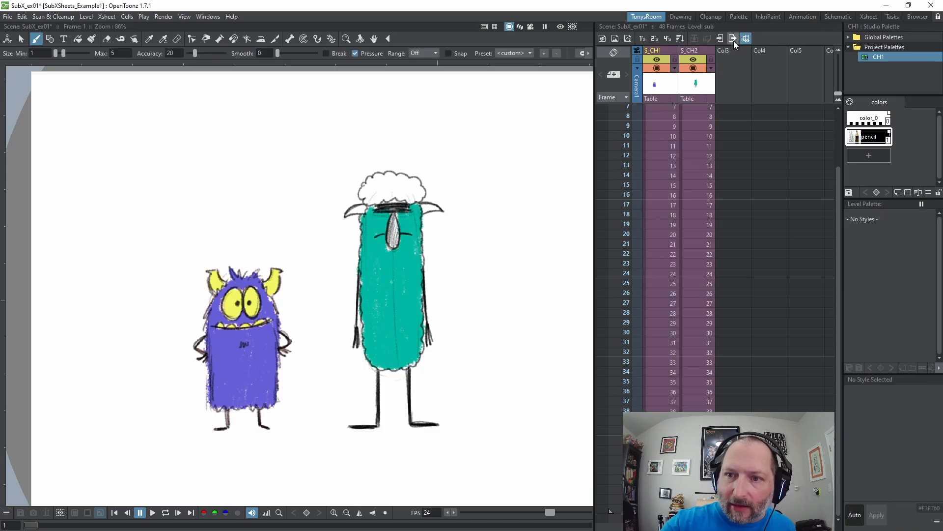
Open the S_CH2 sub-xsheet for editing in place
left_click(712, 52)
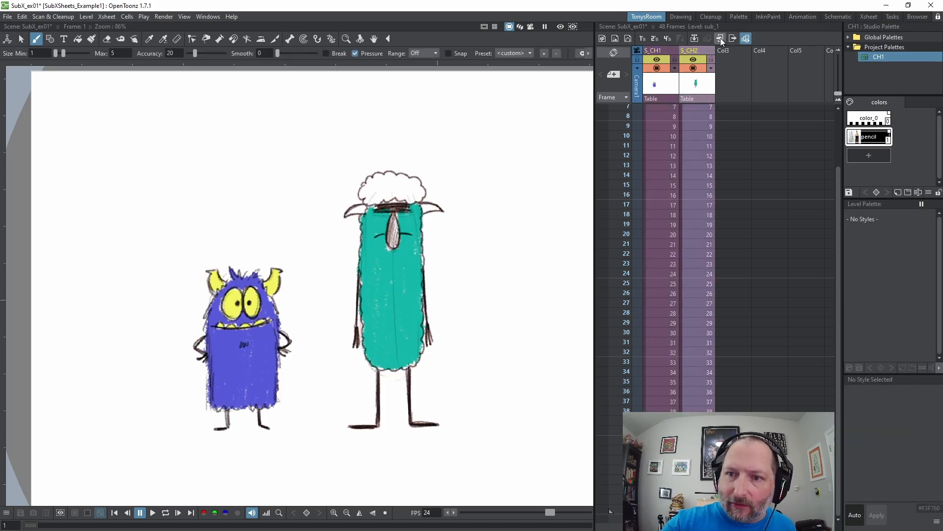
left_click(721, 39)
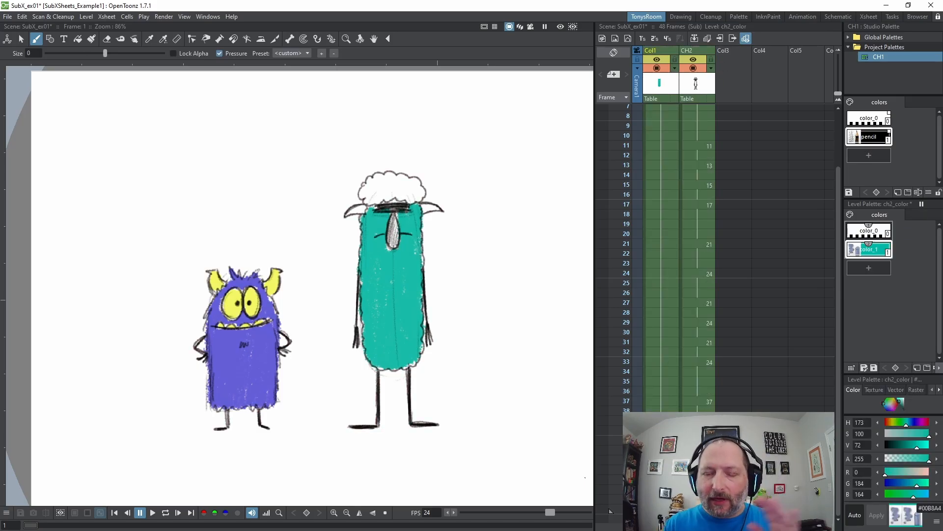
left_click_drag(839, 267, 850, 156)
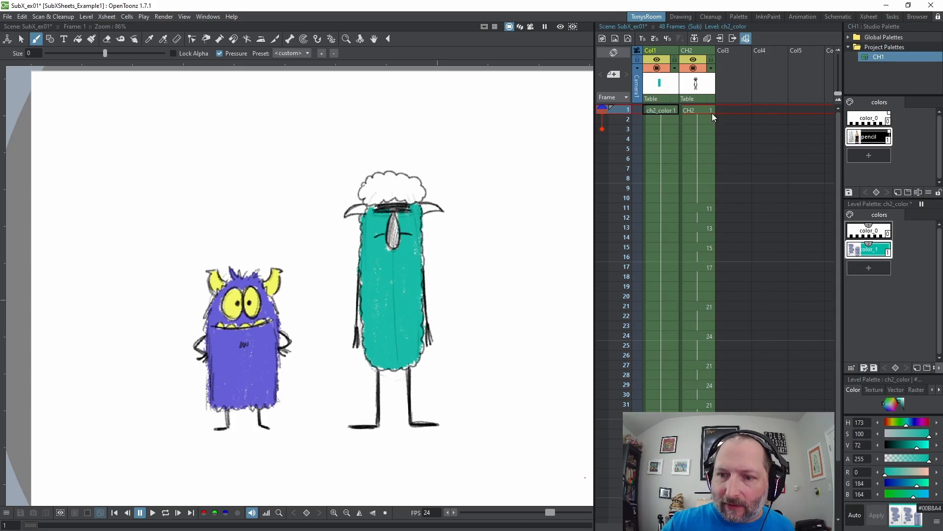
Change color_1 of the ch2_color level to bright green #00E385
left_click(668, 112)
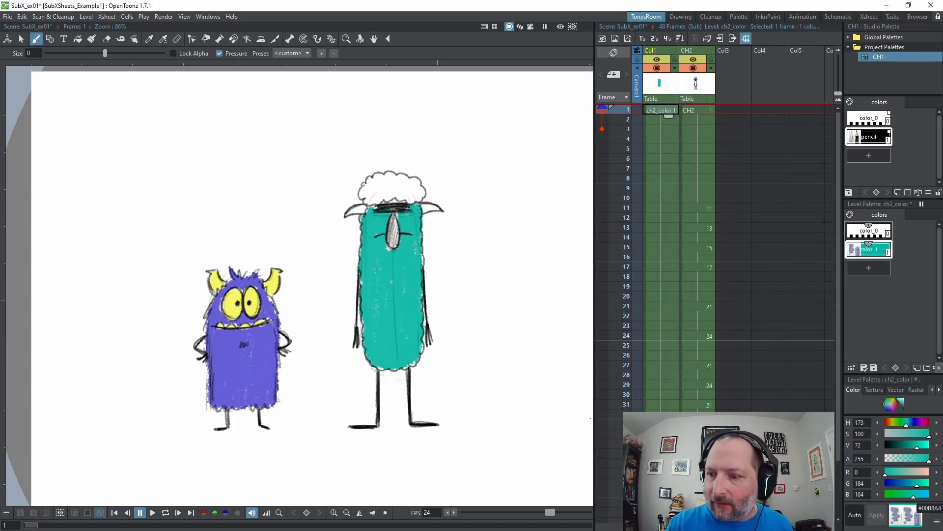
left_click(881, 252)
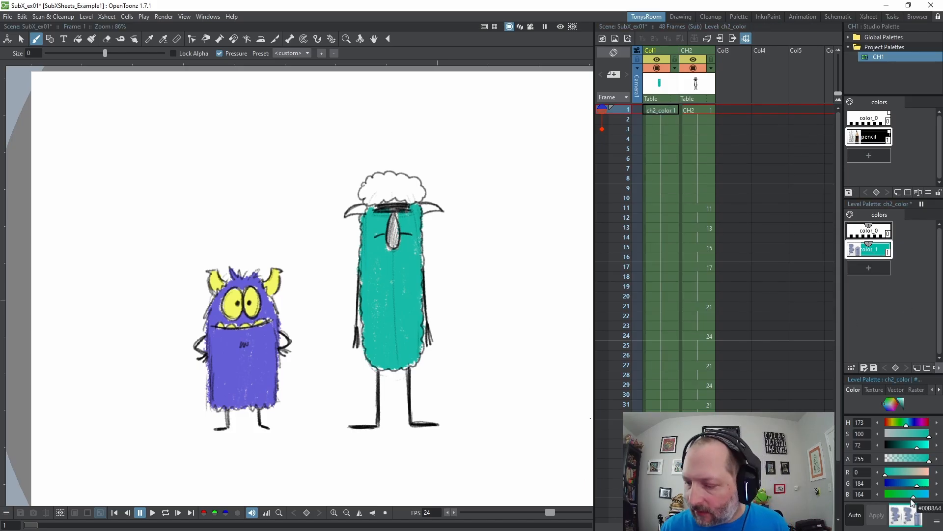
left_click_drag(912, 501, 926, 489)
left_click_drag(926, 492, 926, 479)
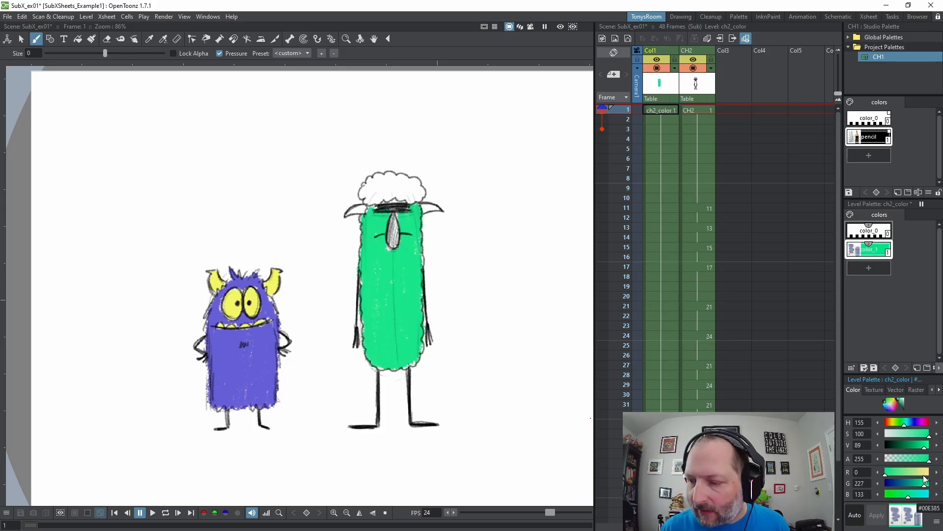
Add a dark green #007544 color_2 style with the same textured raster brush and paint the woolly character's hair and nose
left_click(875, 268)
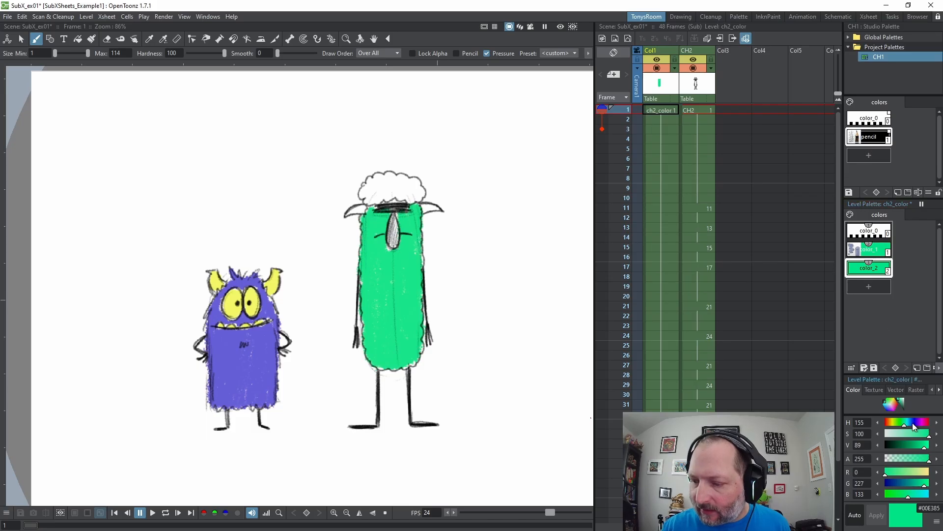
left_click(916, 389)
left_click(895, 459)
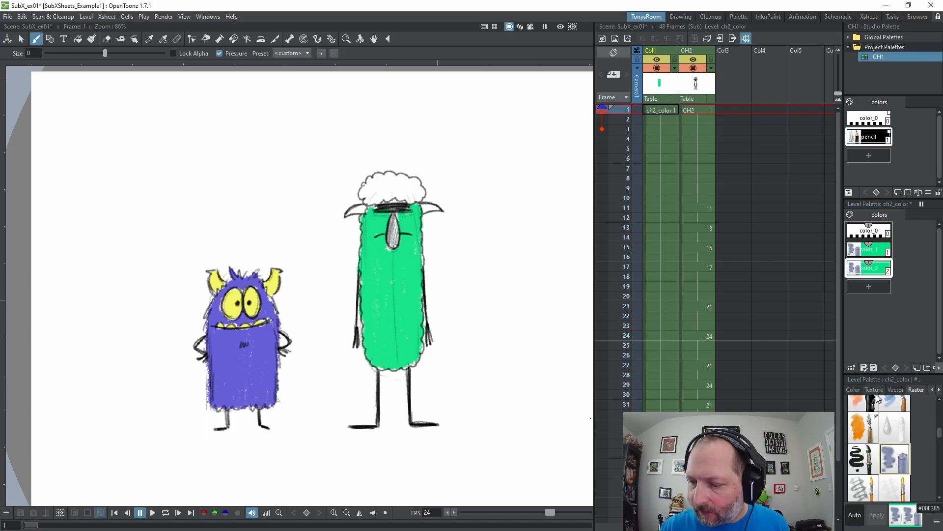
left_click(854, 390)
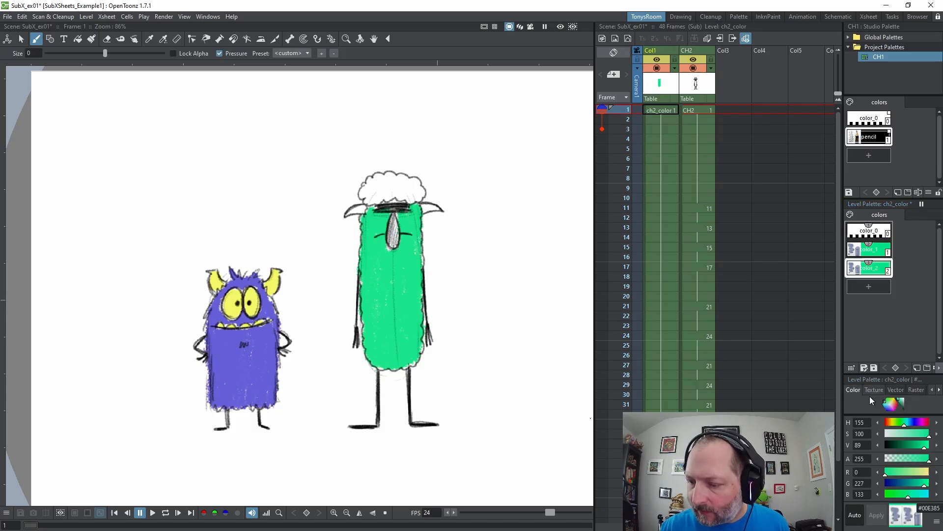
left_click(913, 448)
left_click_drag(913, 452, 911, 452)
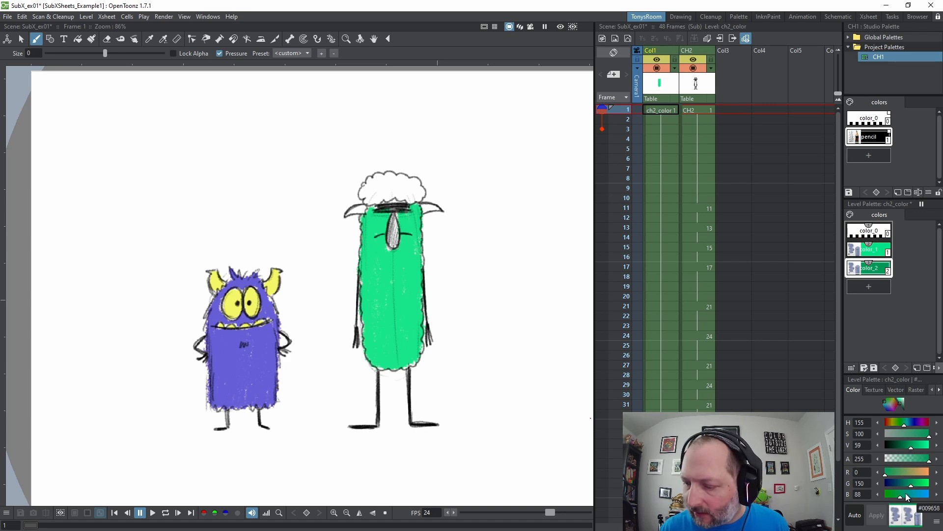
left_click_drag(911, 485, 912, 488)
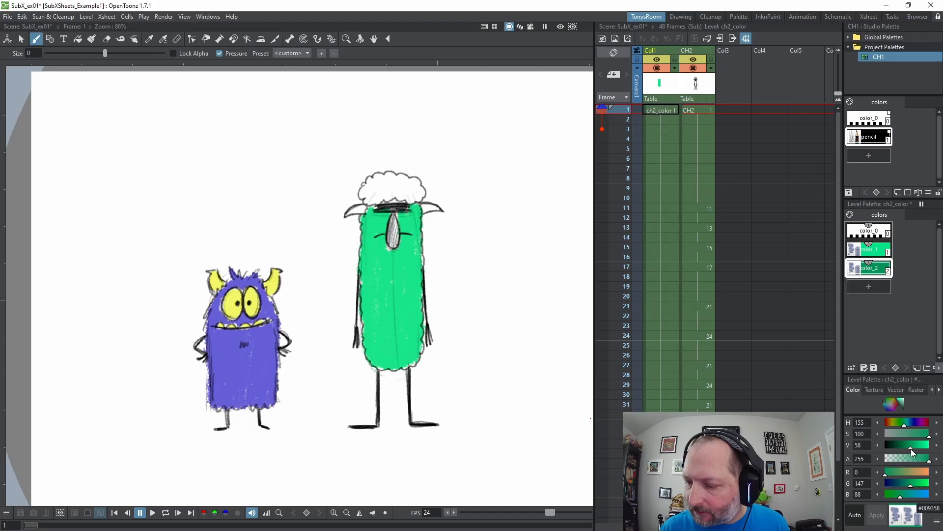
left_click_drag(911, 449, 905, 450)
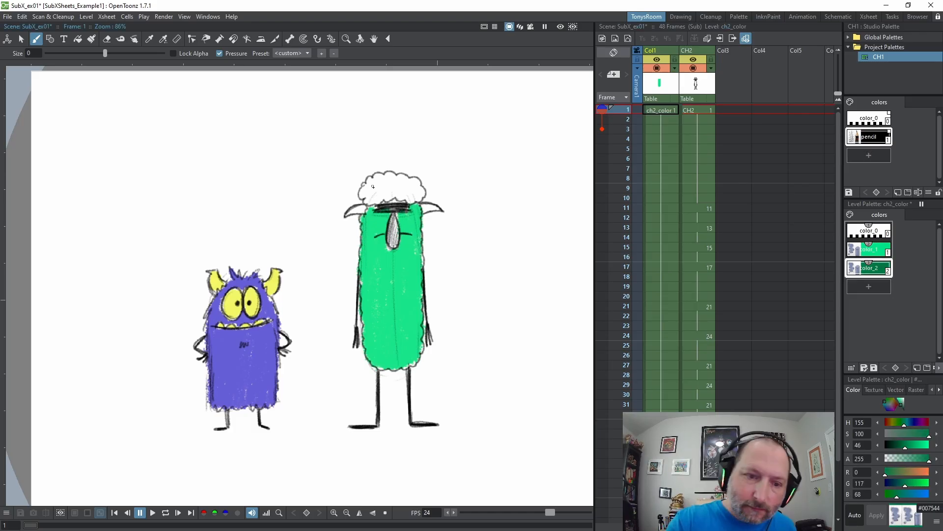
mouse_move(374, 187)
left_mouse_down()
mouse_move(386, 179)
mouse_move(389, 192)
mouse_move(401, 194)
mouse_move(410, 181)
mouse_move(423, 194)
left_mouse_up()
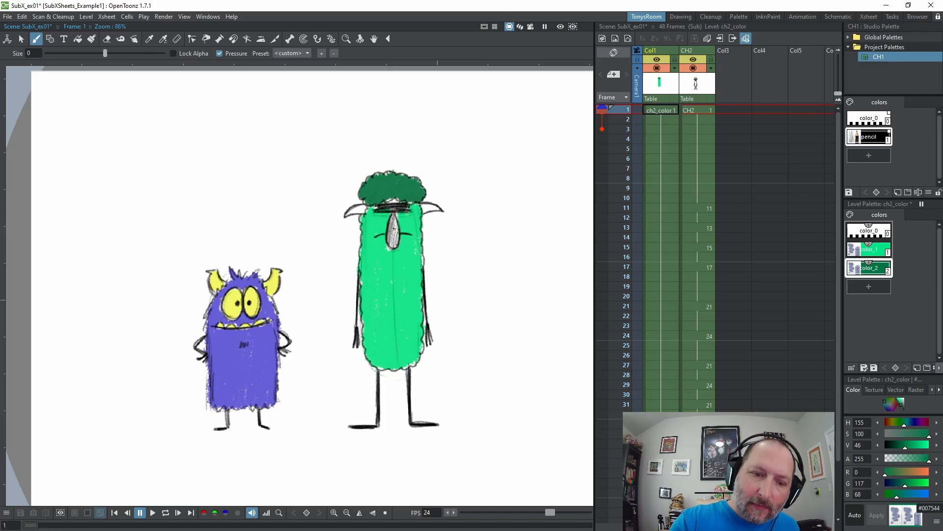
mouse_move(393, 228)
left_mouse_down()
mouse_move(392, 249)
mouse_move(394, 219)
left_mouse_up()
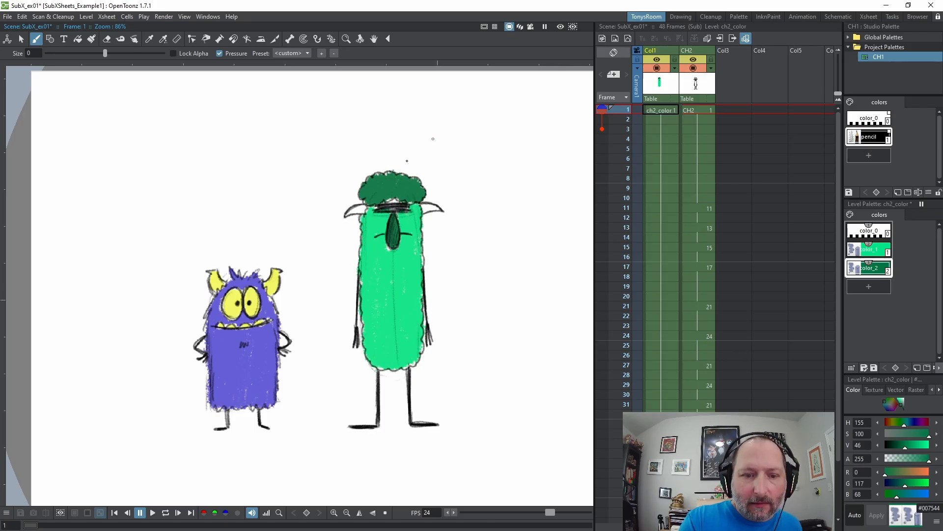
Add a blue #0075D7 color_3 style to the ch2_color palette with the same textured raster brush
left_click(874, 286)
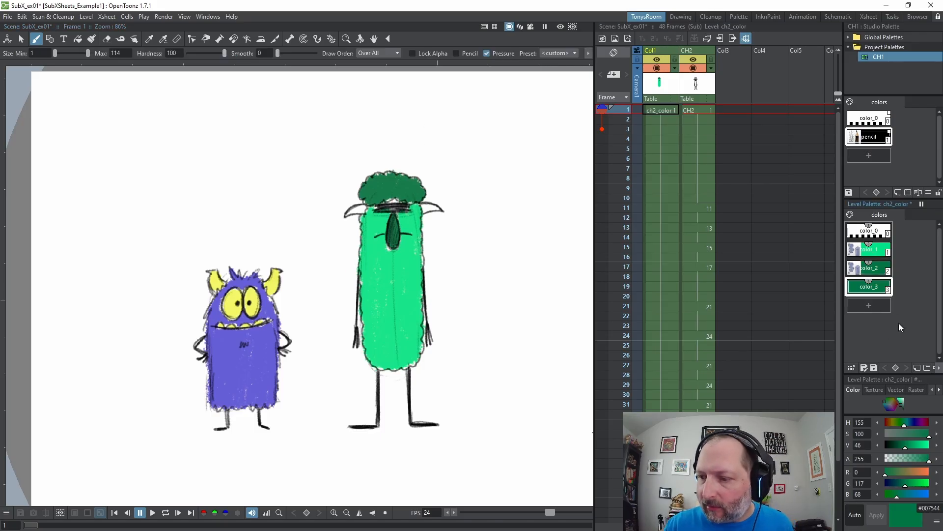
left_click_drag(900, 498, 922, 487)
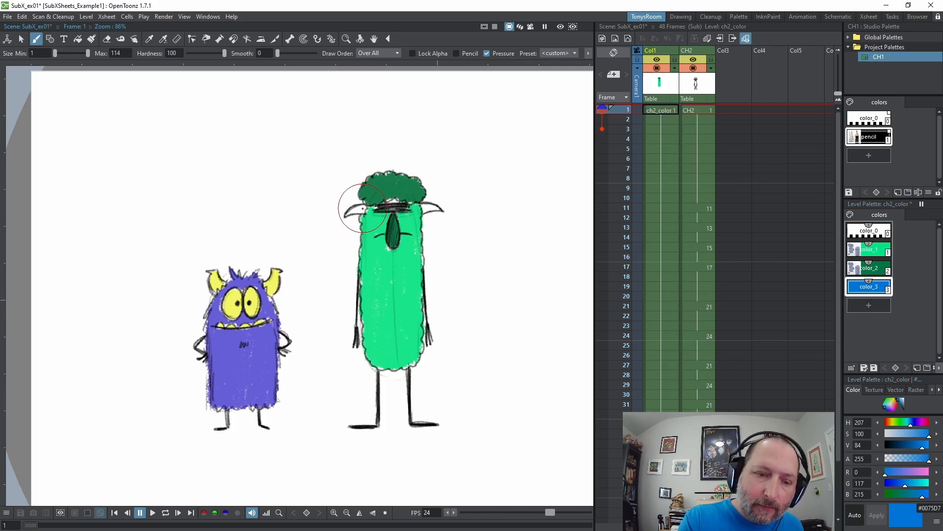
left_click(917, 389)
left_click(895, 458)
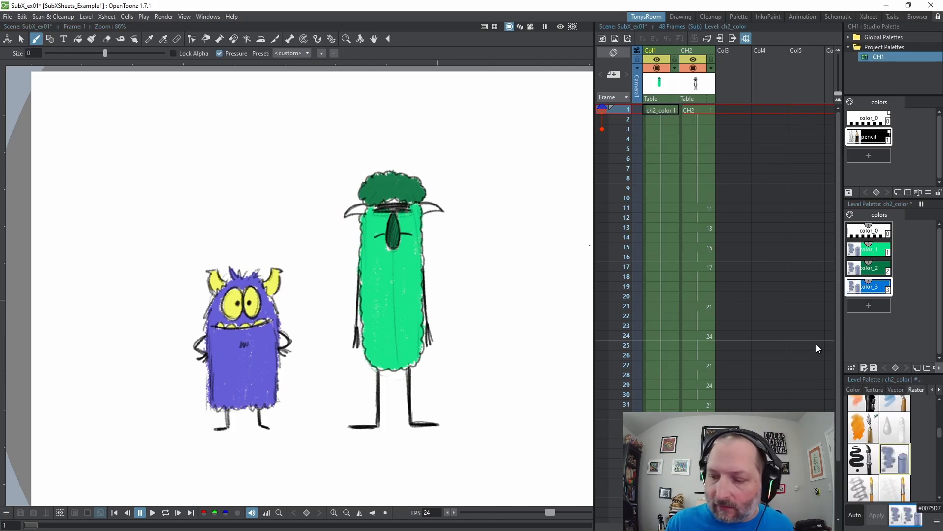
Paint both of the woolly character's horns with color_3 and return to the main xsheet
left_click_drag(353, 211, 363, 206)
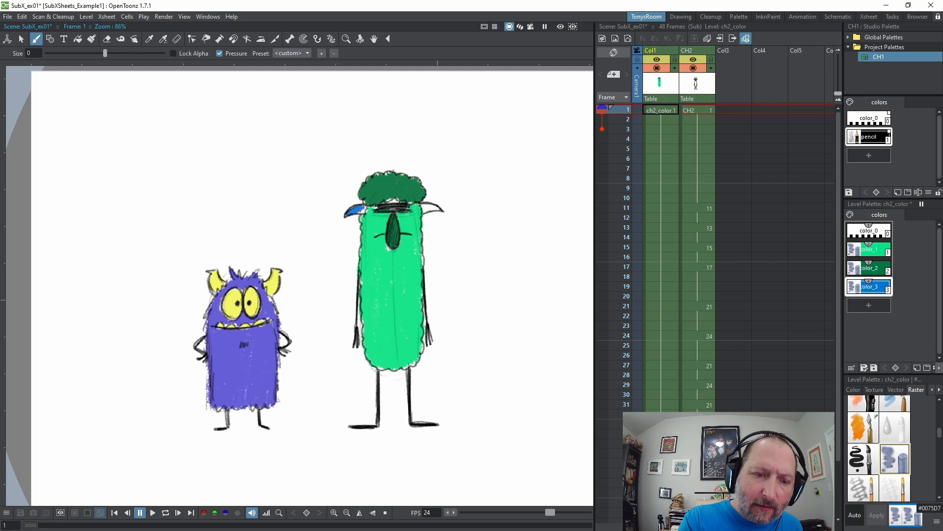
mouse_move(425, 208)
left_mouse_down()
mouse_move(438, 209)
mouse_move(427, 210)
left_mouse_up()
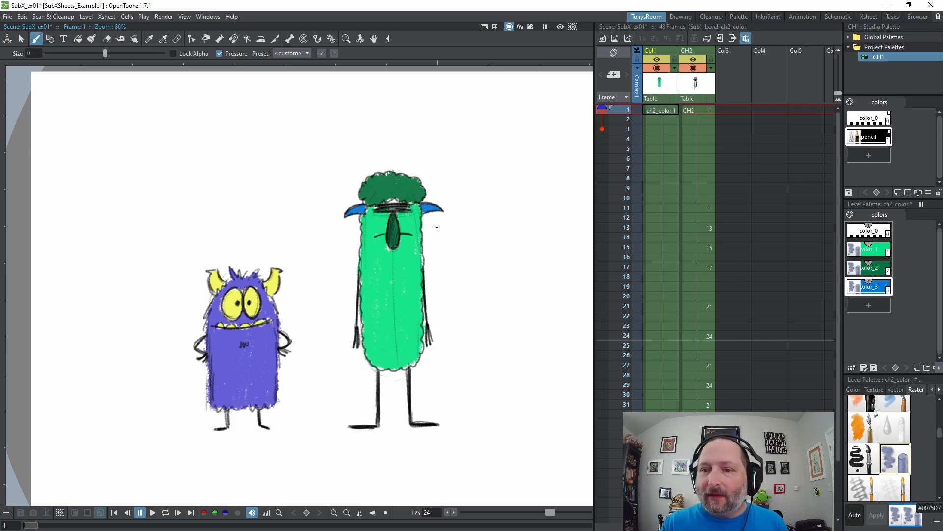
left_click(732, 39)
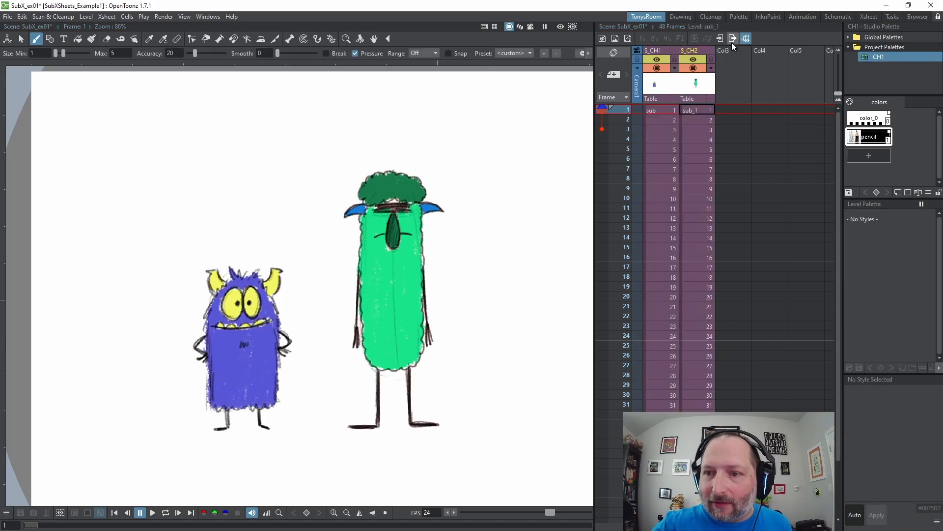